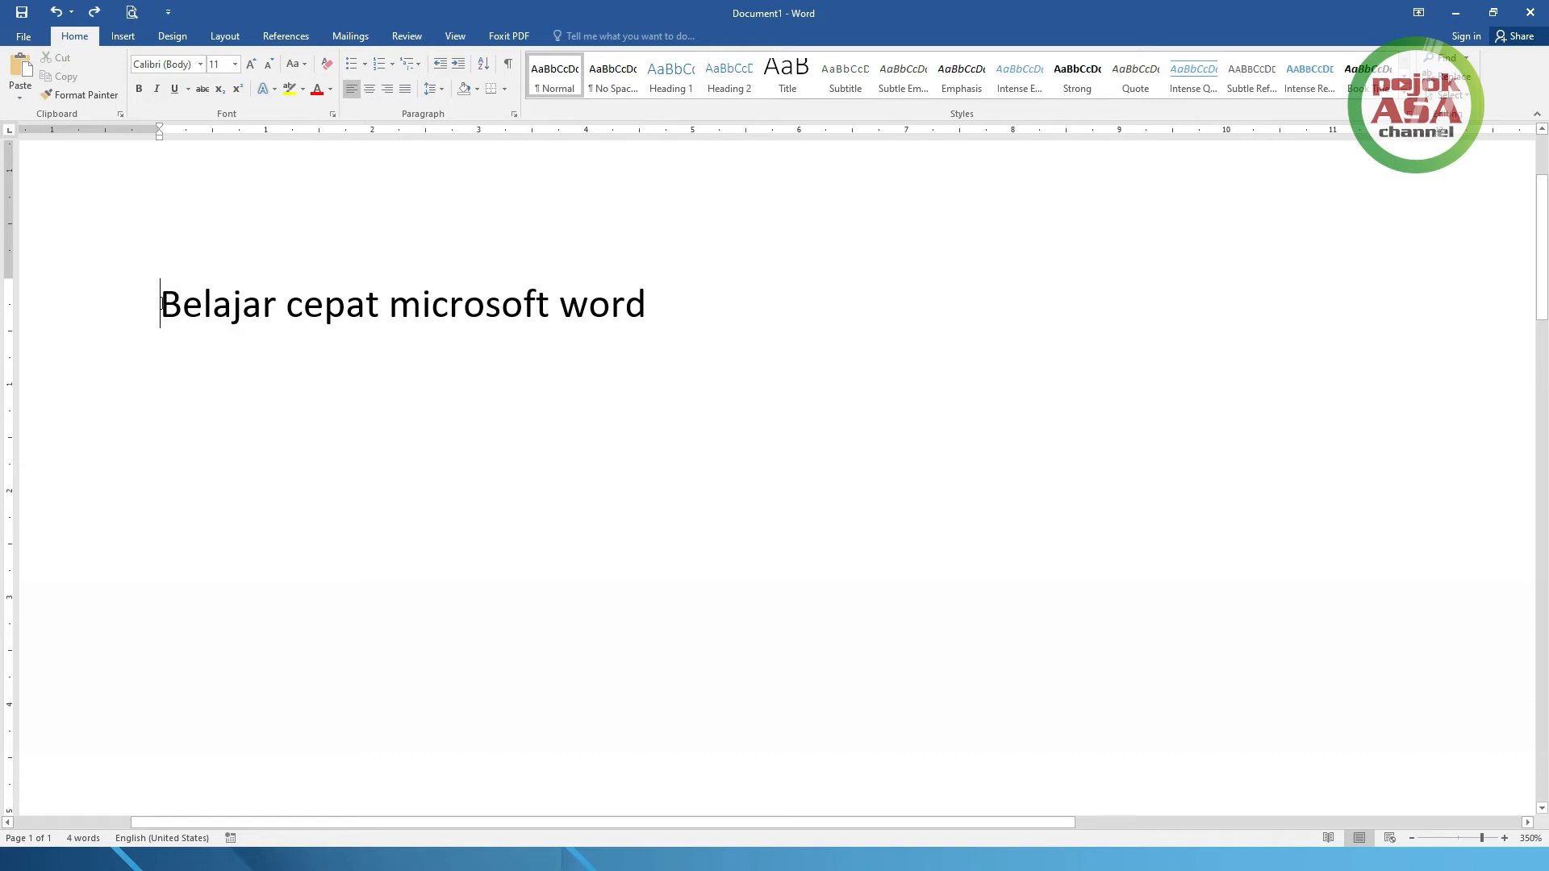
# - Copy the word "Belajar" at the start of the sentence
pyautogui.moveTo(161, 302); pyautogui.dragTo(273, 312)
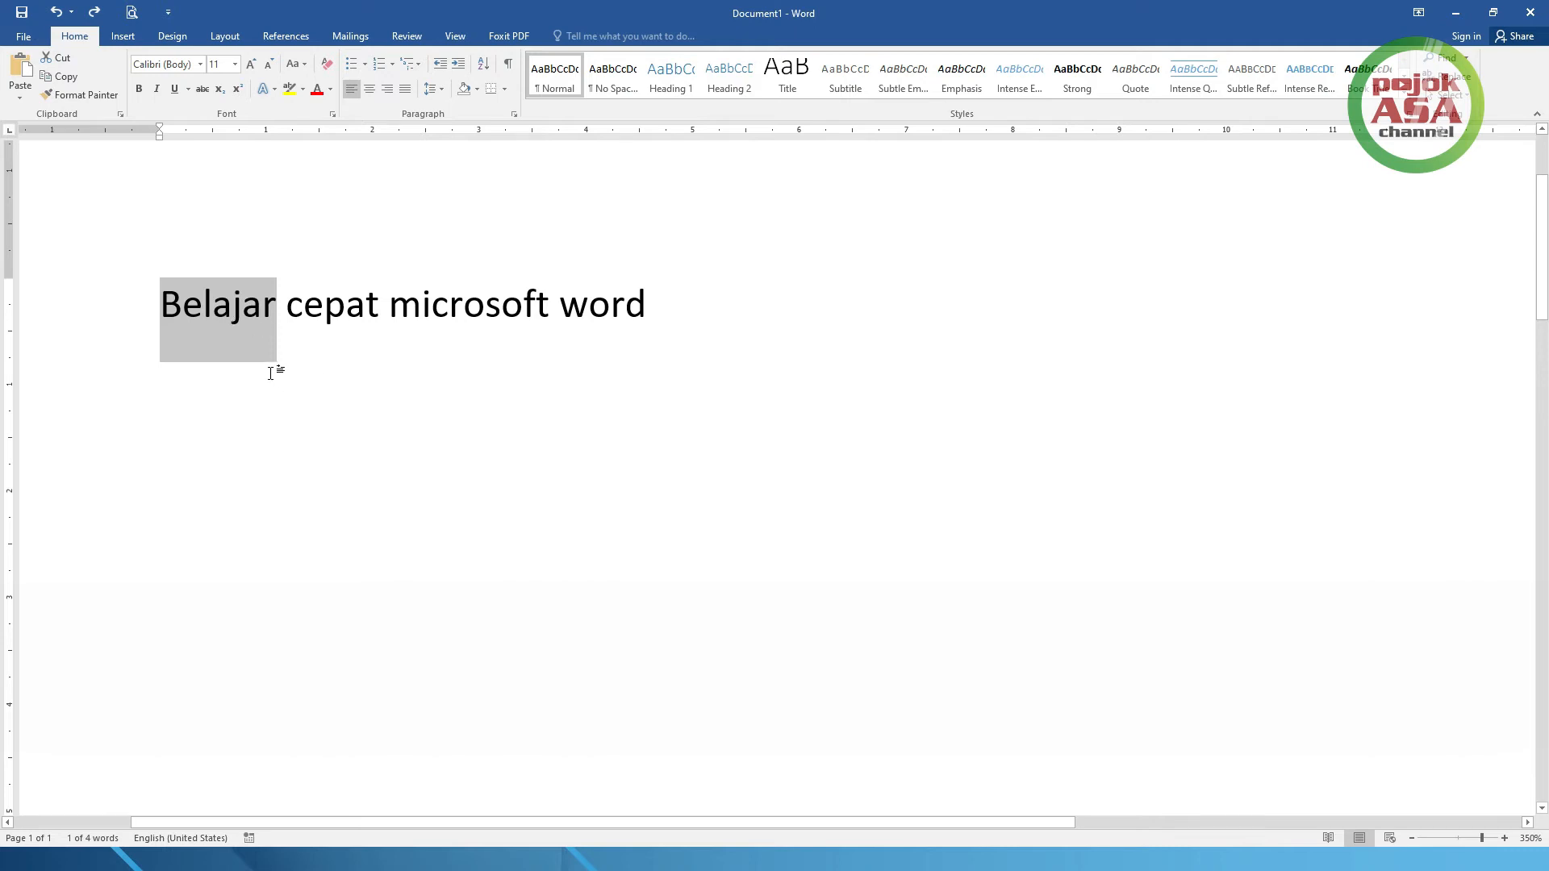
pyautogui.rightClick(233, 304)
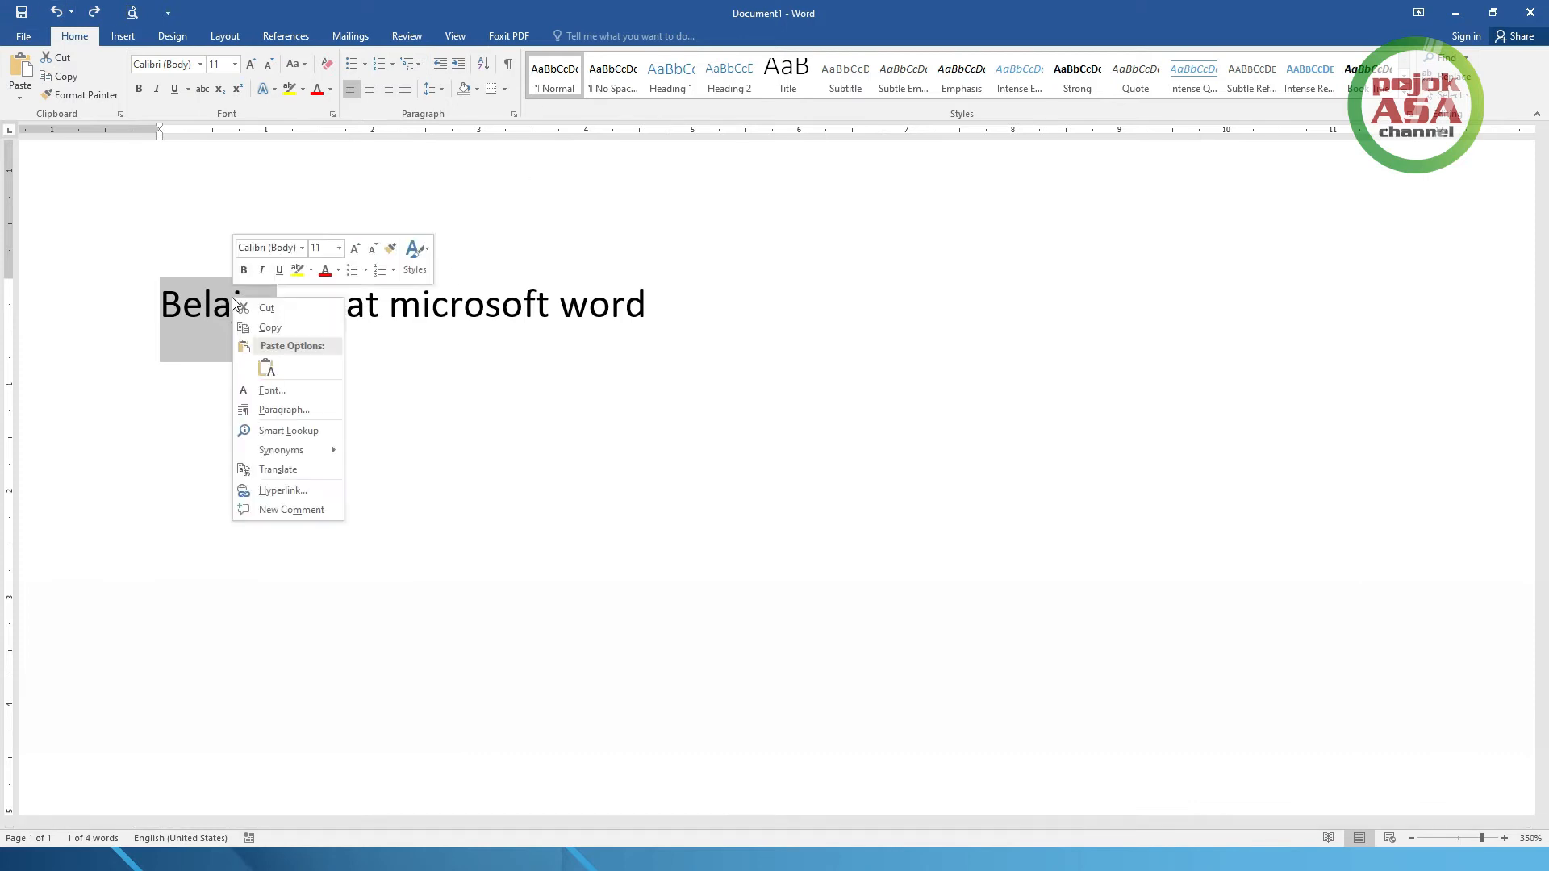
pyautogui.click(260, 333)
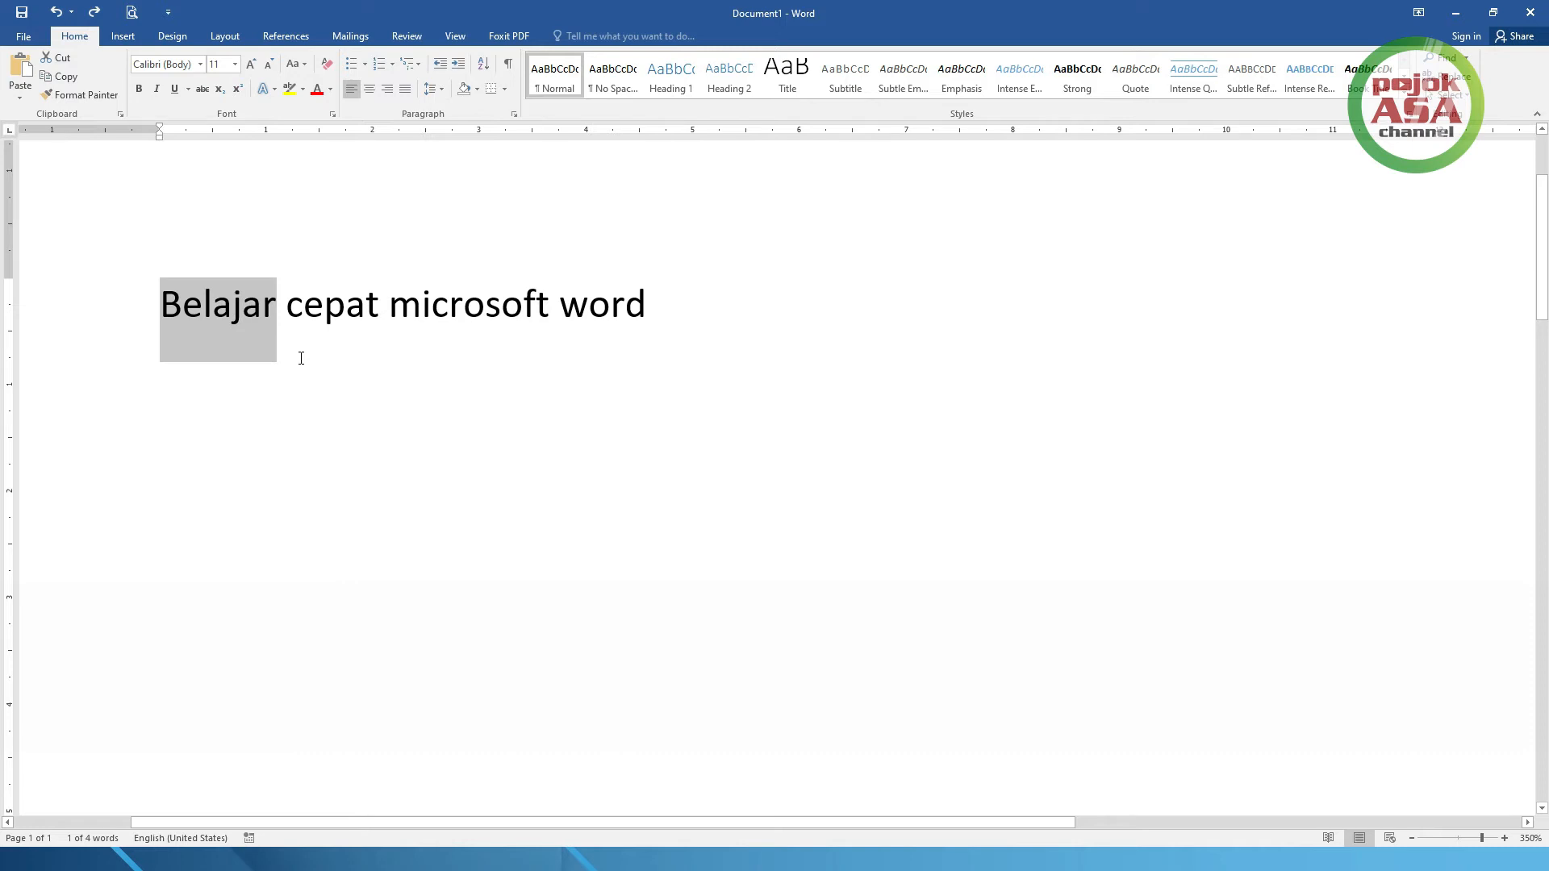
pyautogui.press('ctrl')
pyautogui.hotkey('ctrl', 'c')
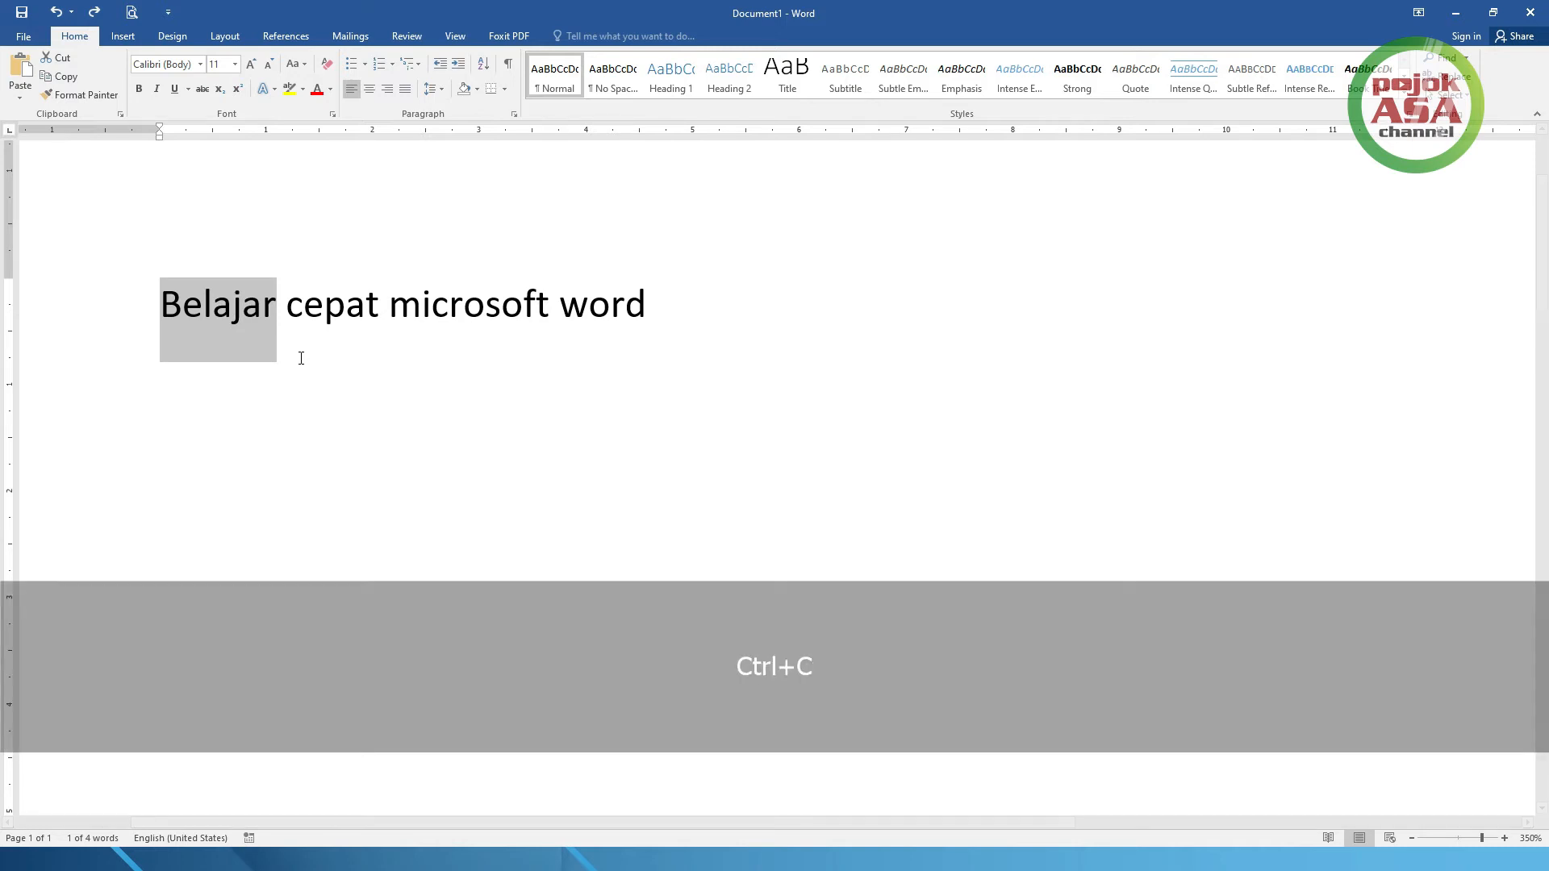
pyautogui.click(279, 306)
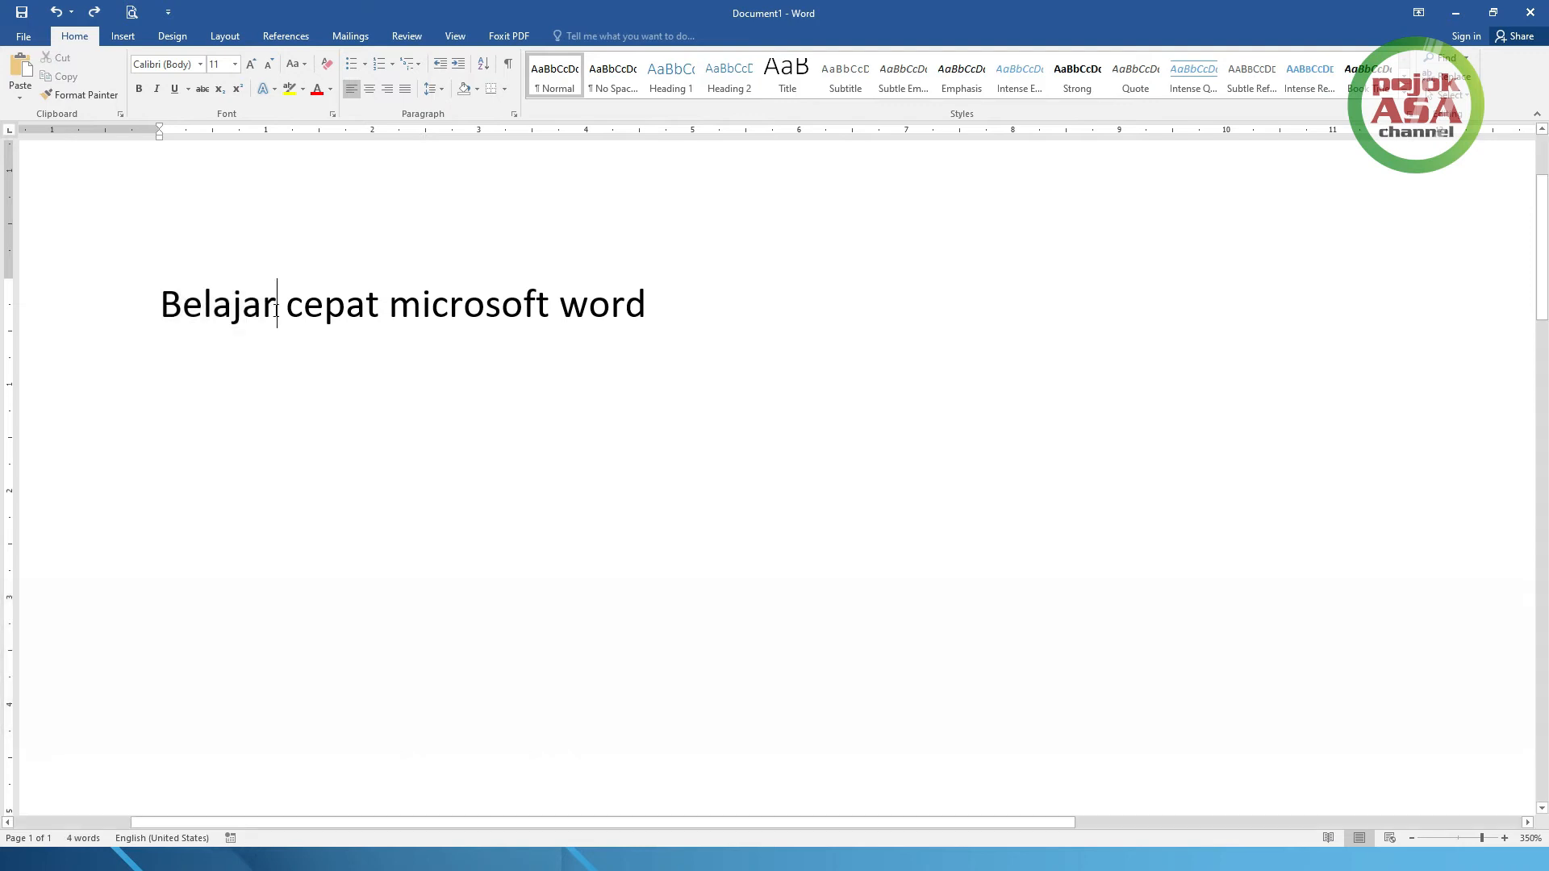
pyautogui.click(669, 294)
pyautogui.press('Return')
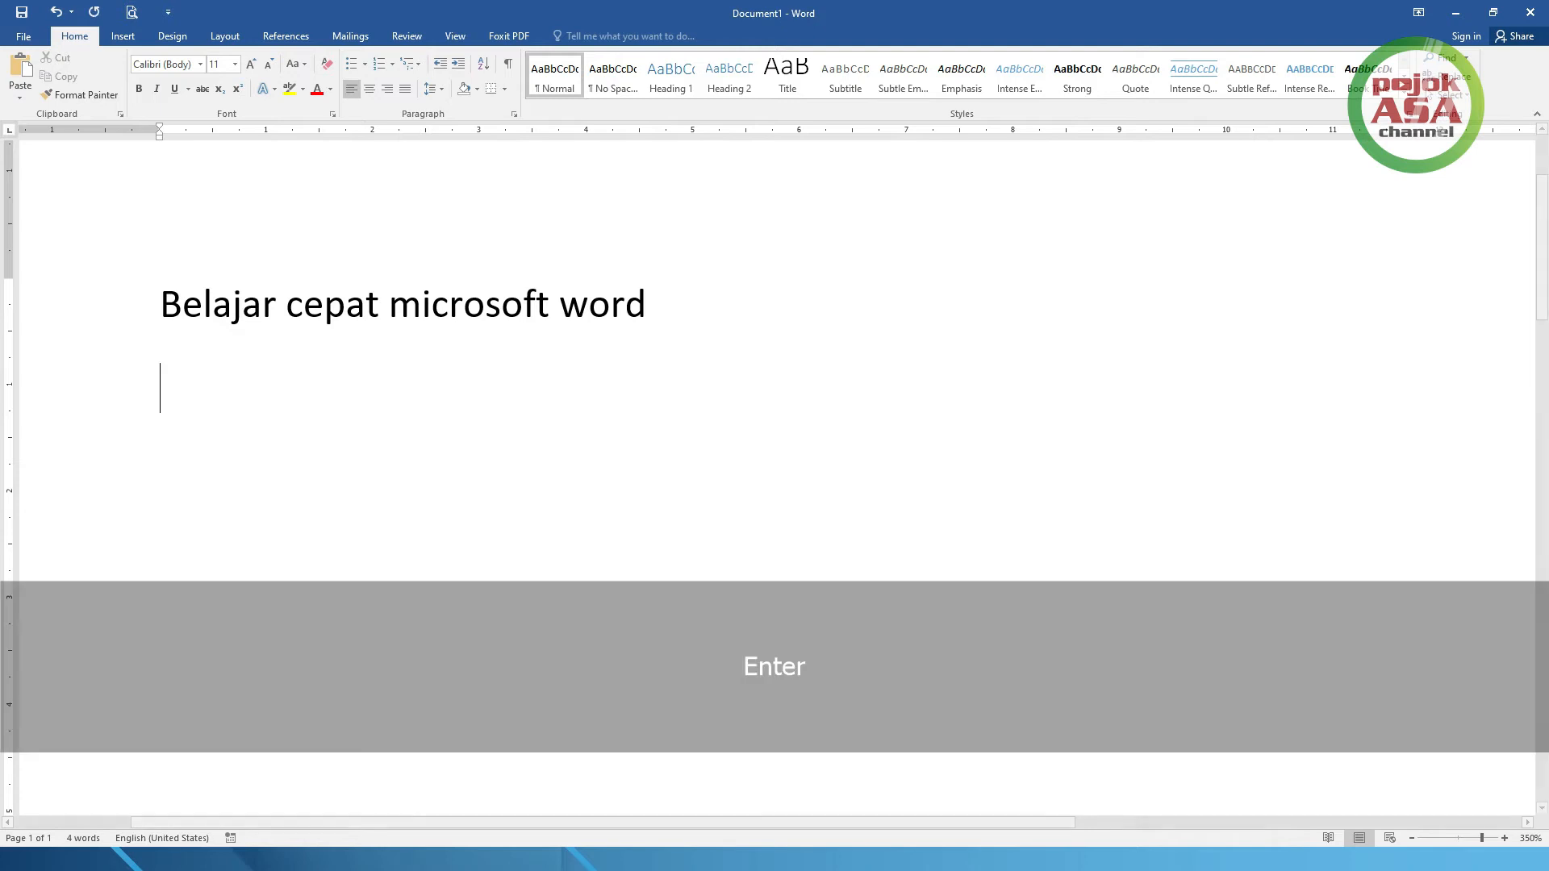
pyautogui.press('BackSpace')
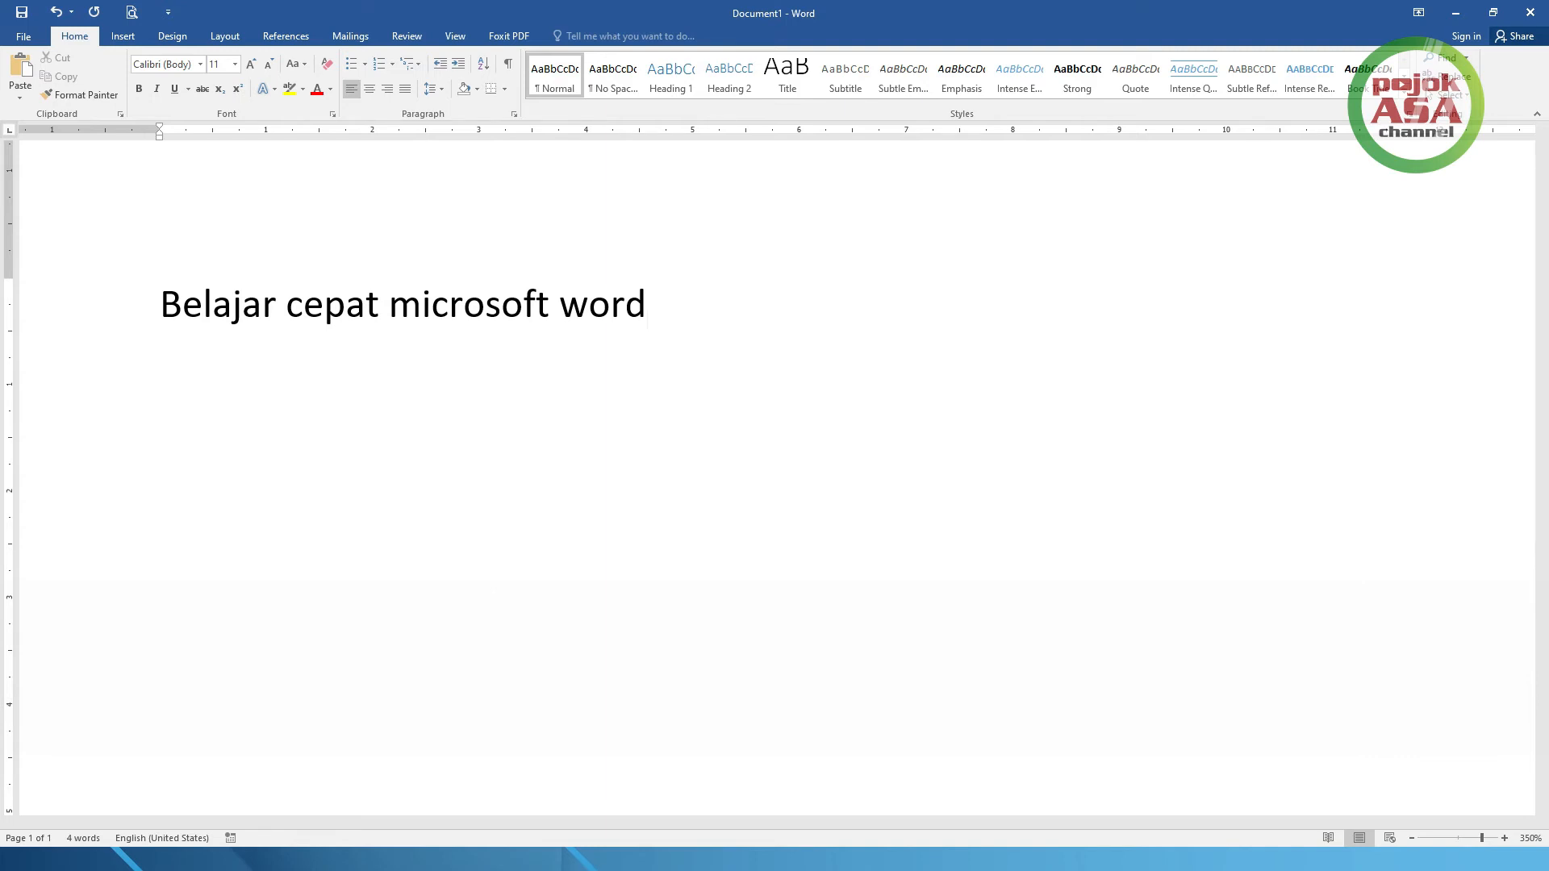
# - Add a space after "word" at the end of the sentence and paste the copied word there
pyautogui.click(666, 305)
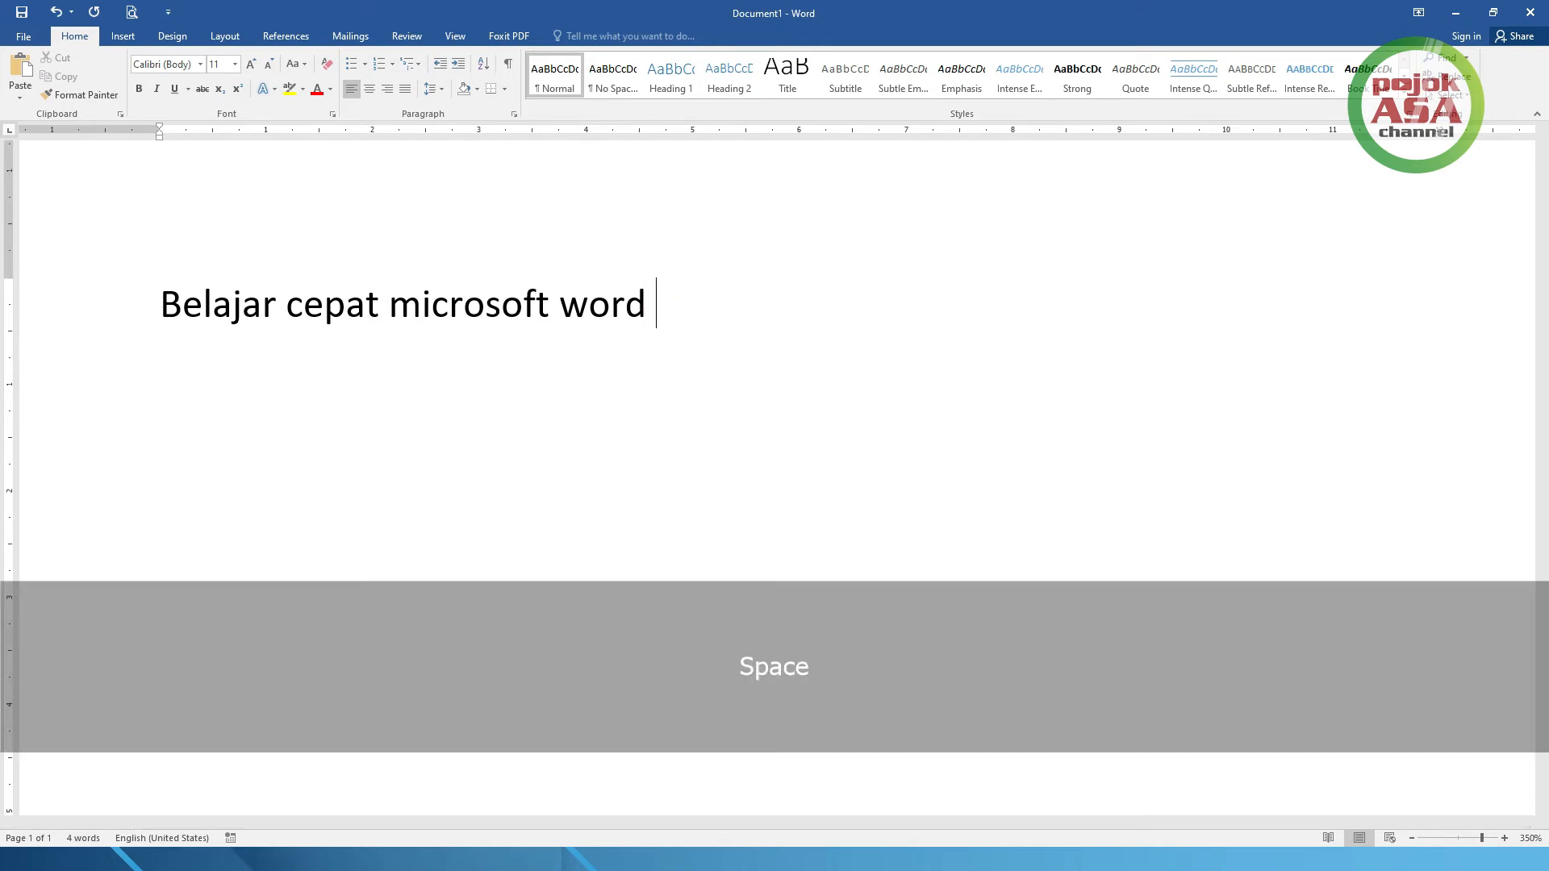
pyautogui.click(677, 301)
pyautogui.click(667, 300)
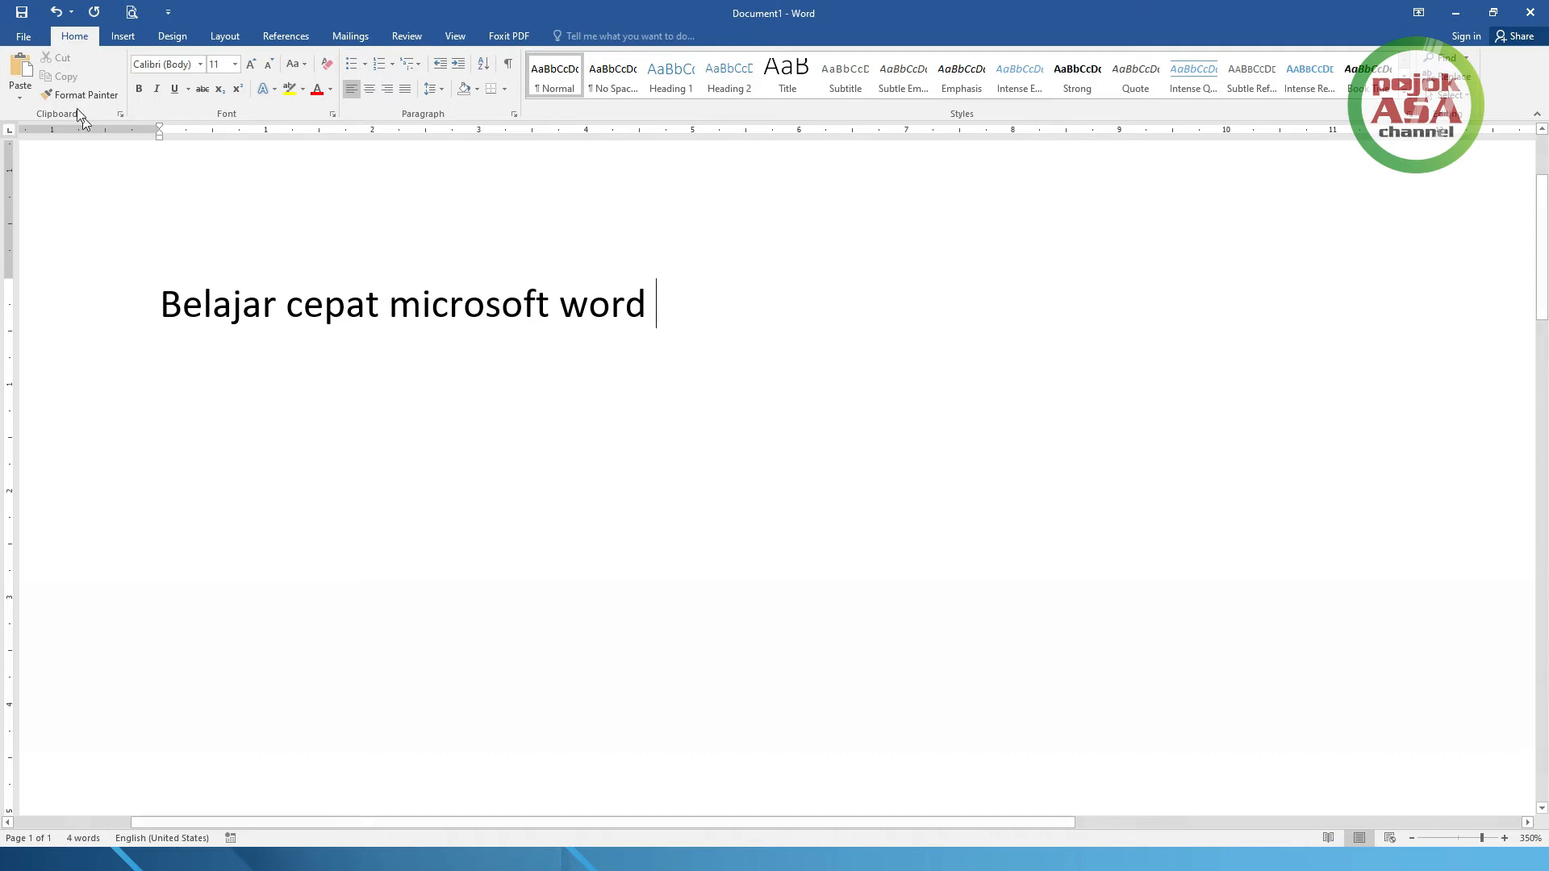
pyautogui.click(25, 67)
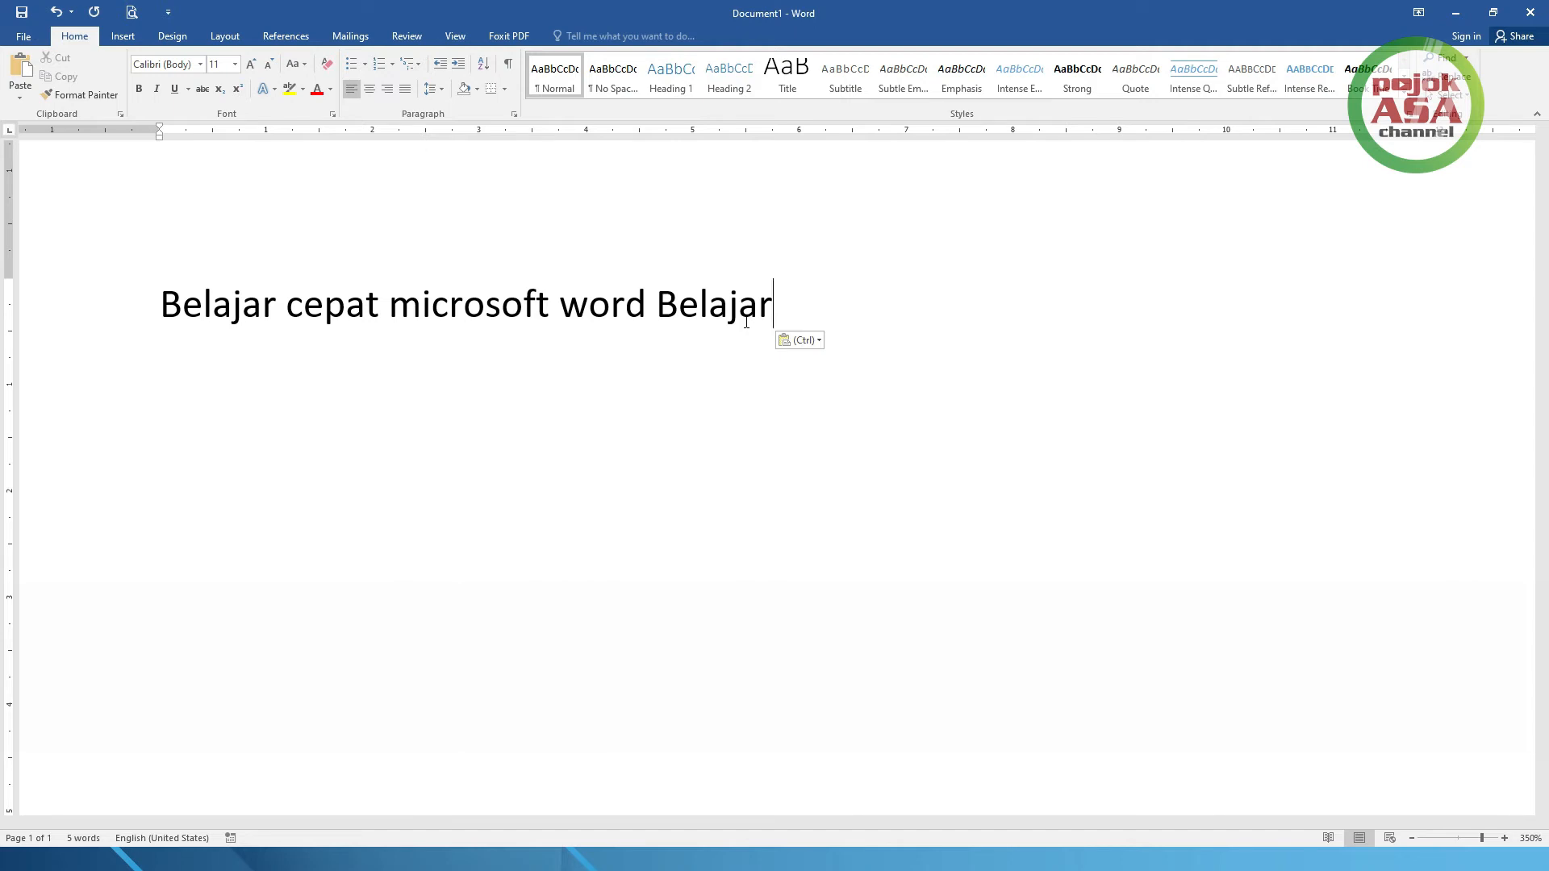
# - Undo the last paste and paste the copied word again at the end of the sentence
pyautogui.hotkey('ctrl', 'z')
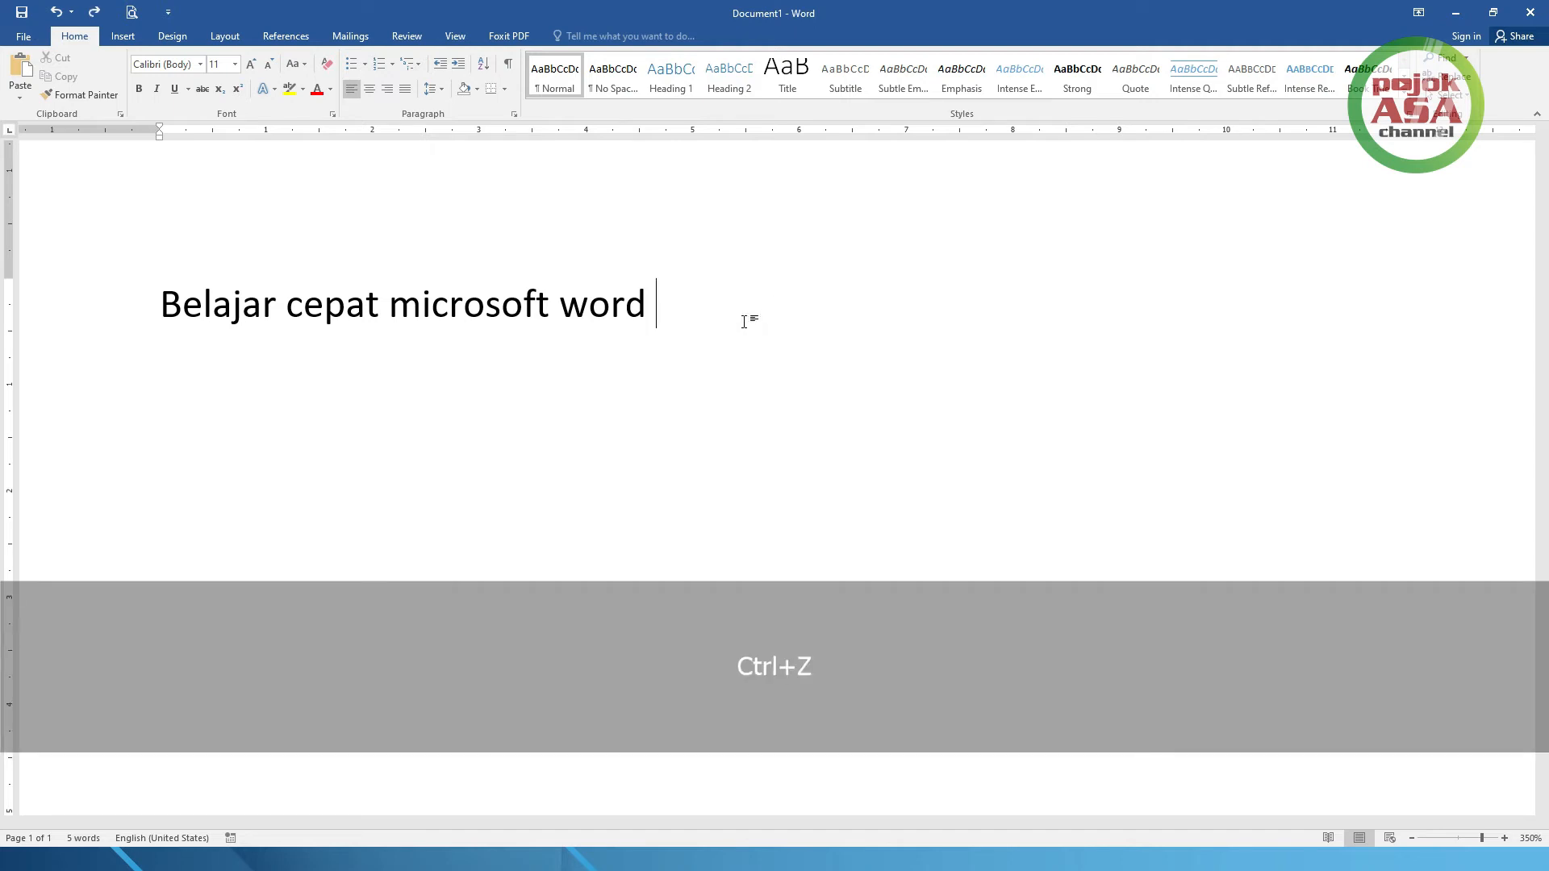
pyautogui.press('ctrl')
pyautogui.hotkey('ctrl', 'v')
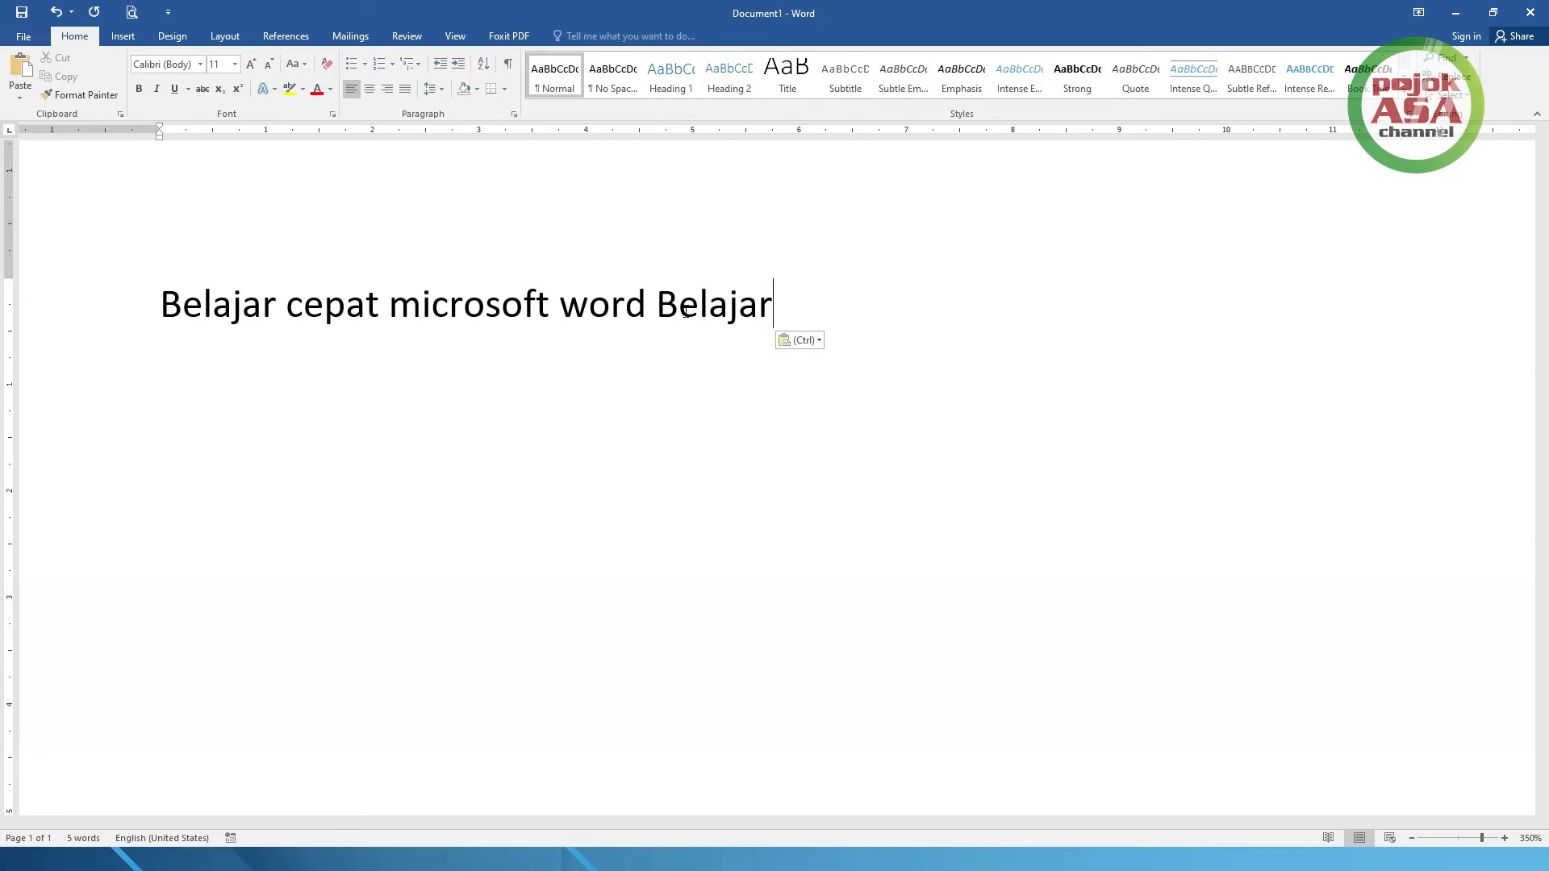
# - Paste the copied word once more, undo that paste, and delete the remaining pasted "Belajar" after "word"
pyautogui.hotkey('ctrl', 'v')
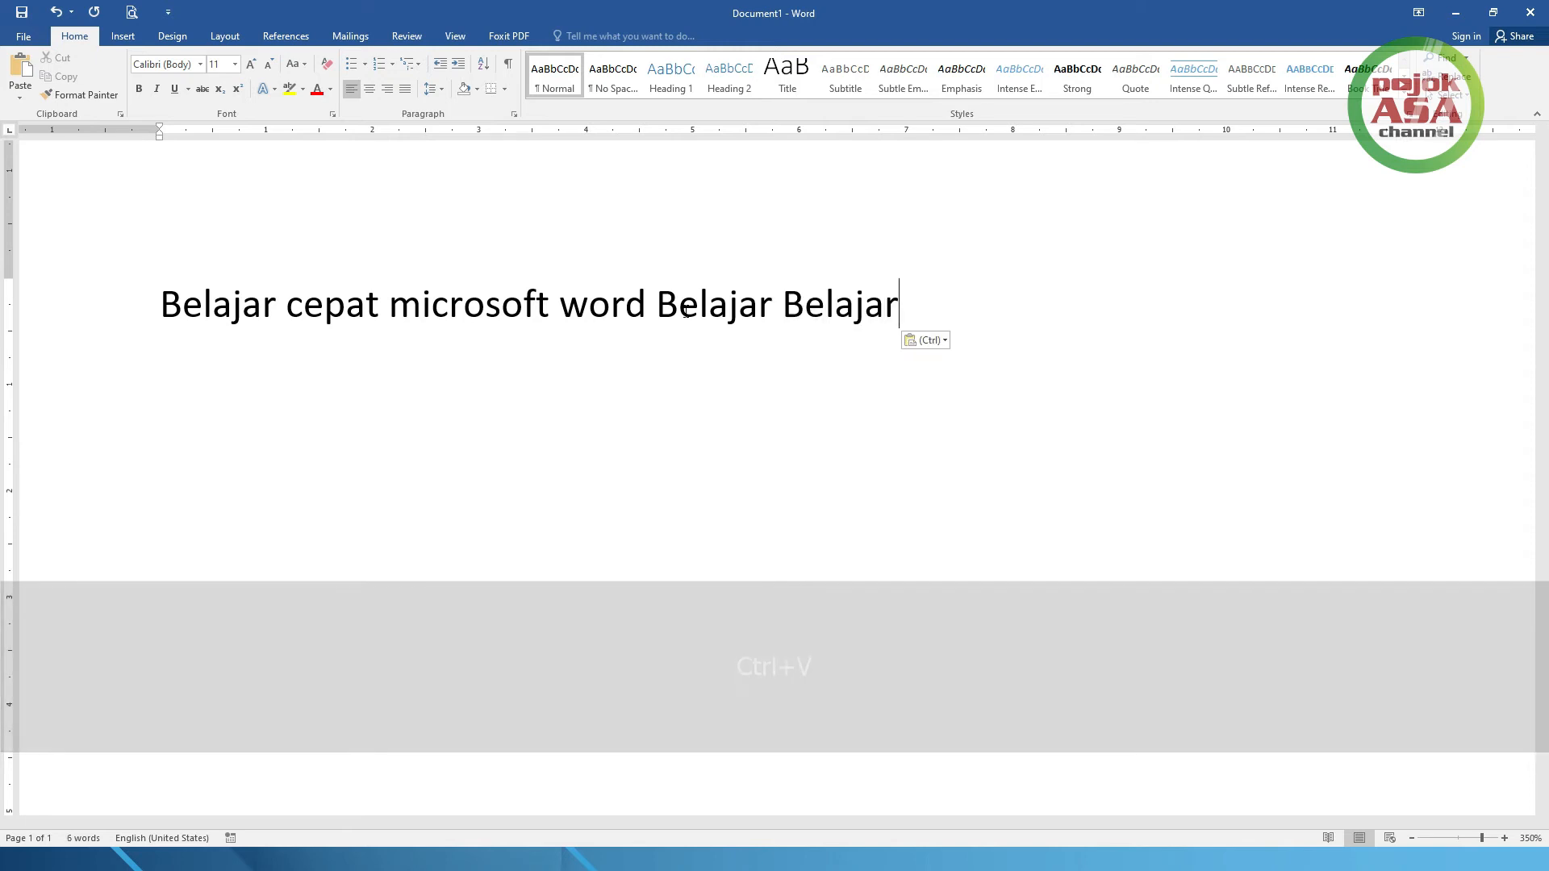
pyautogui.hotkey('ctrl', 'z')
pyautogui.doubleClick(754, 311)
pyautogui.press('BackSpace')
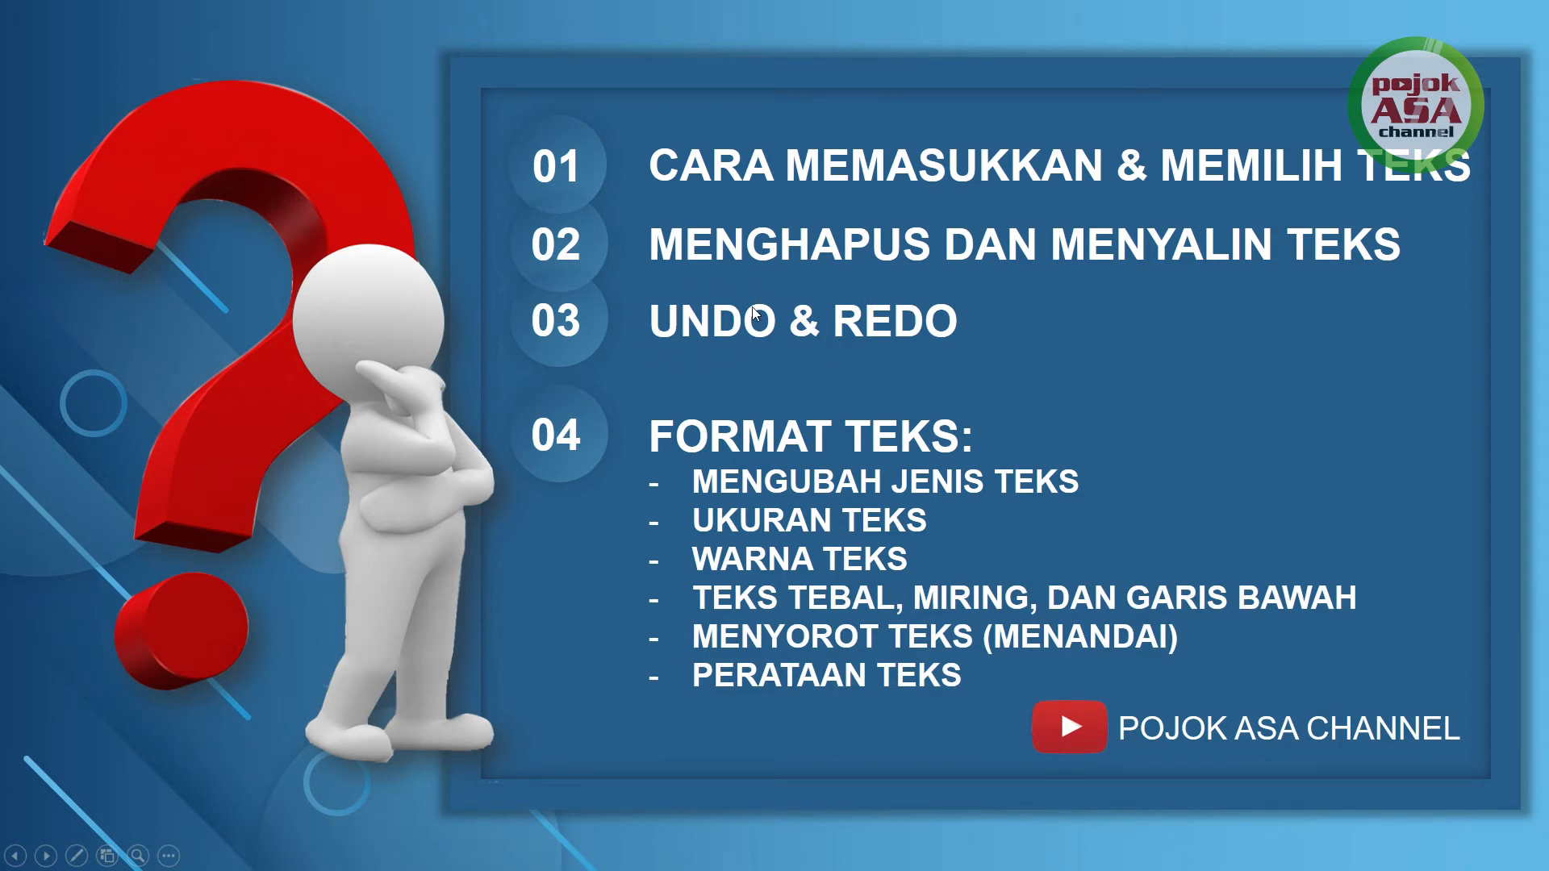
# - Switch from the slides to the Word document and paste the copied word after "word", undoing and redoing the paste
pyautogui.hotkey('alt', 'Tab')
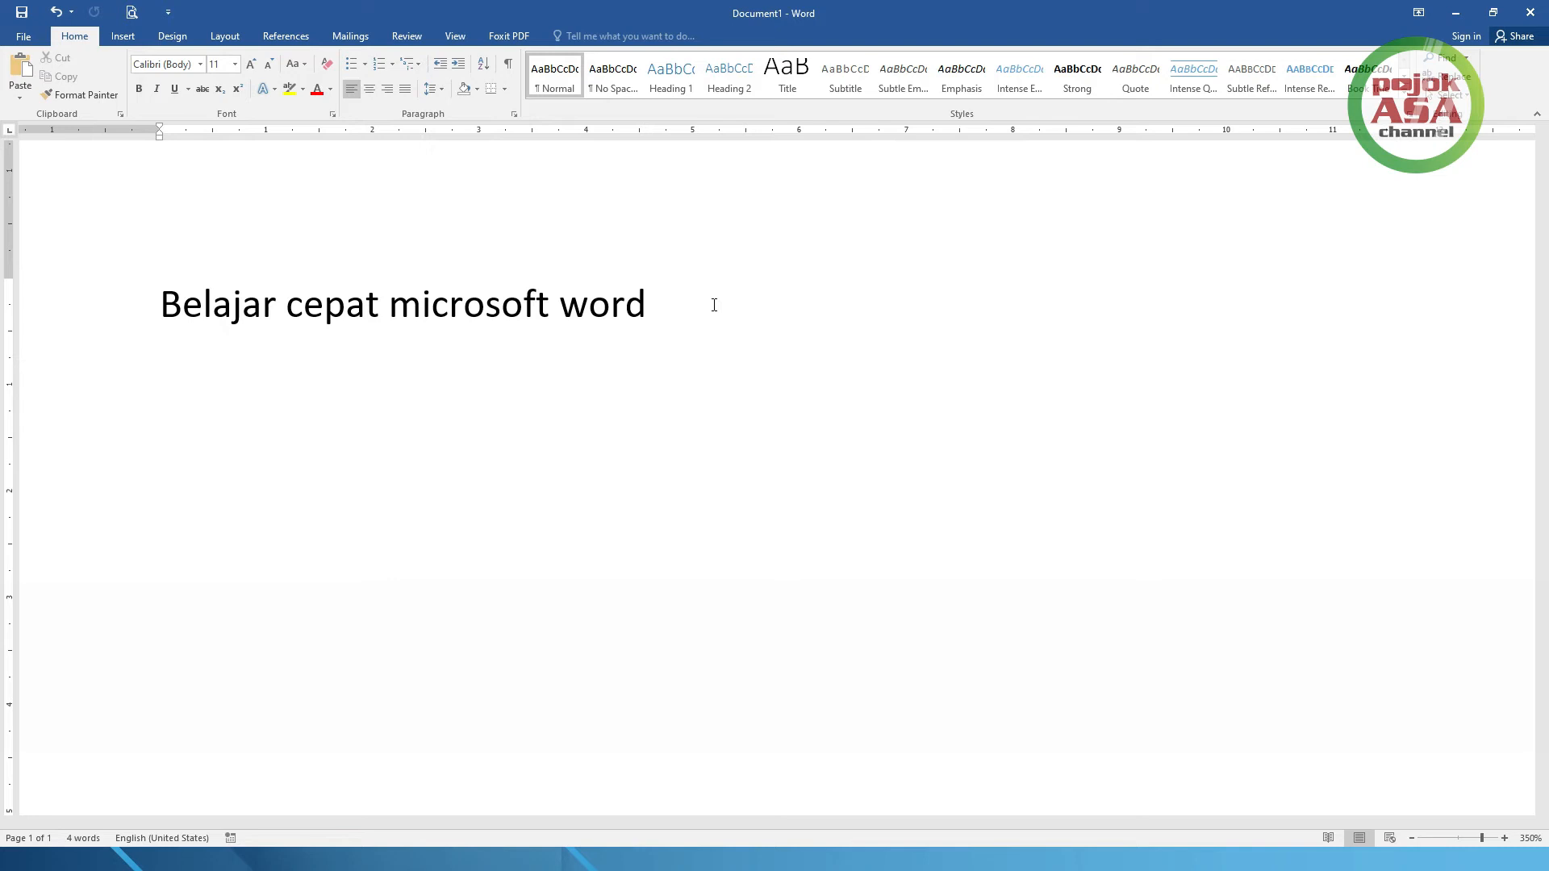
pyautogui.hotkey('ctrl', 'v')
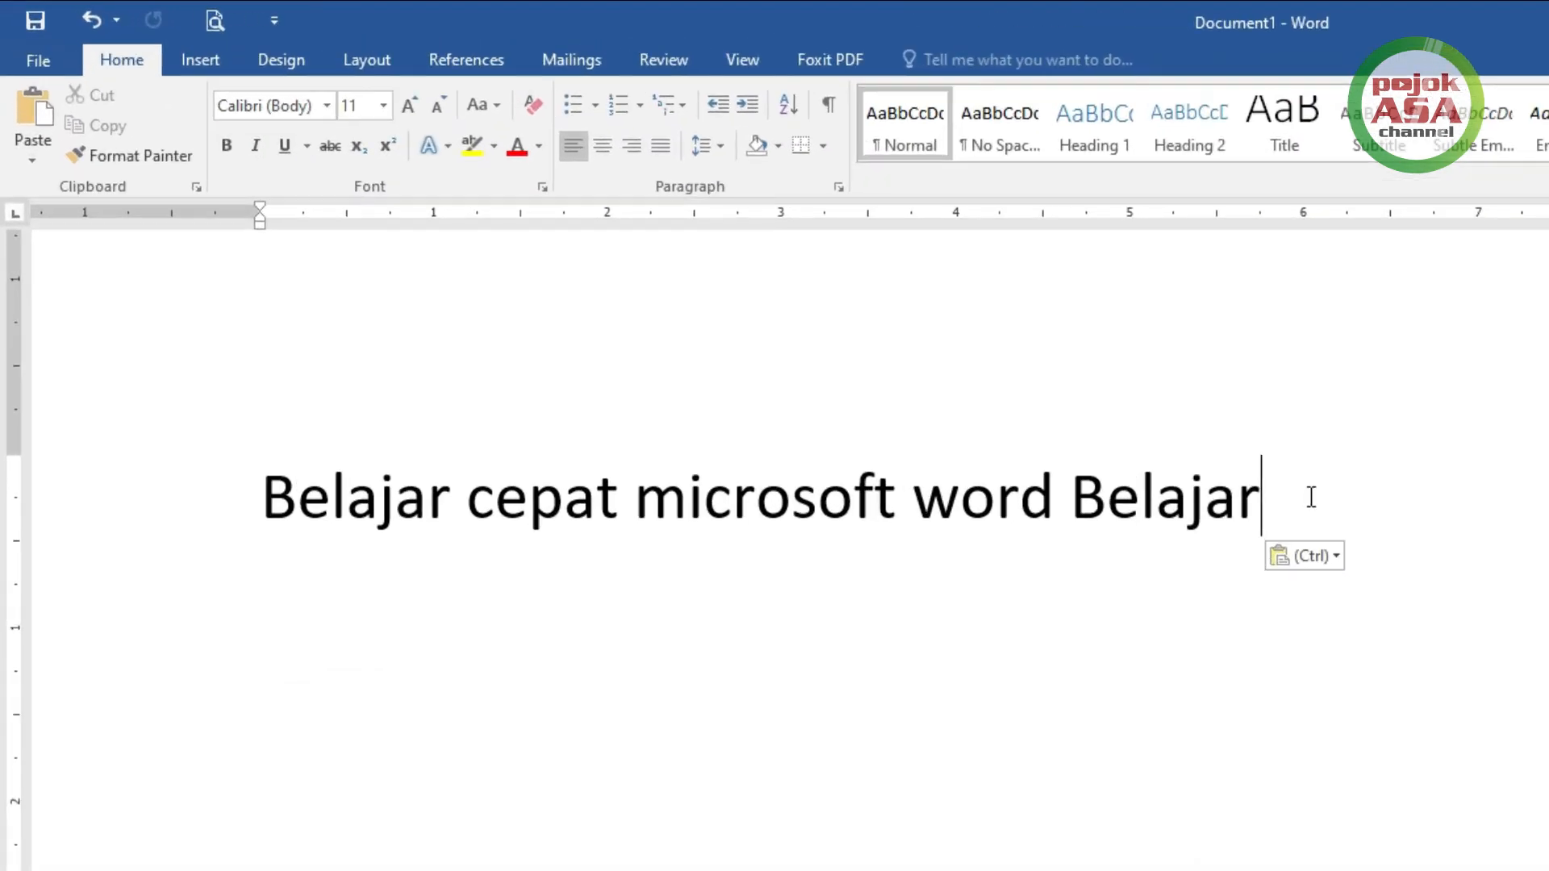
pyautogui.click(93, 17)
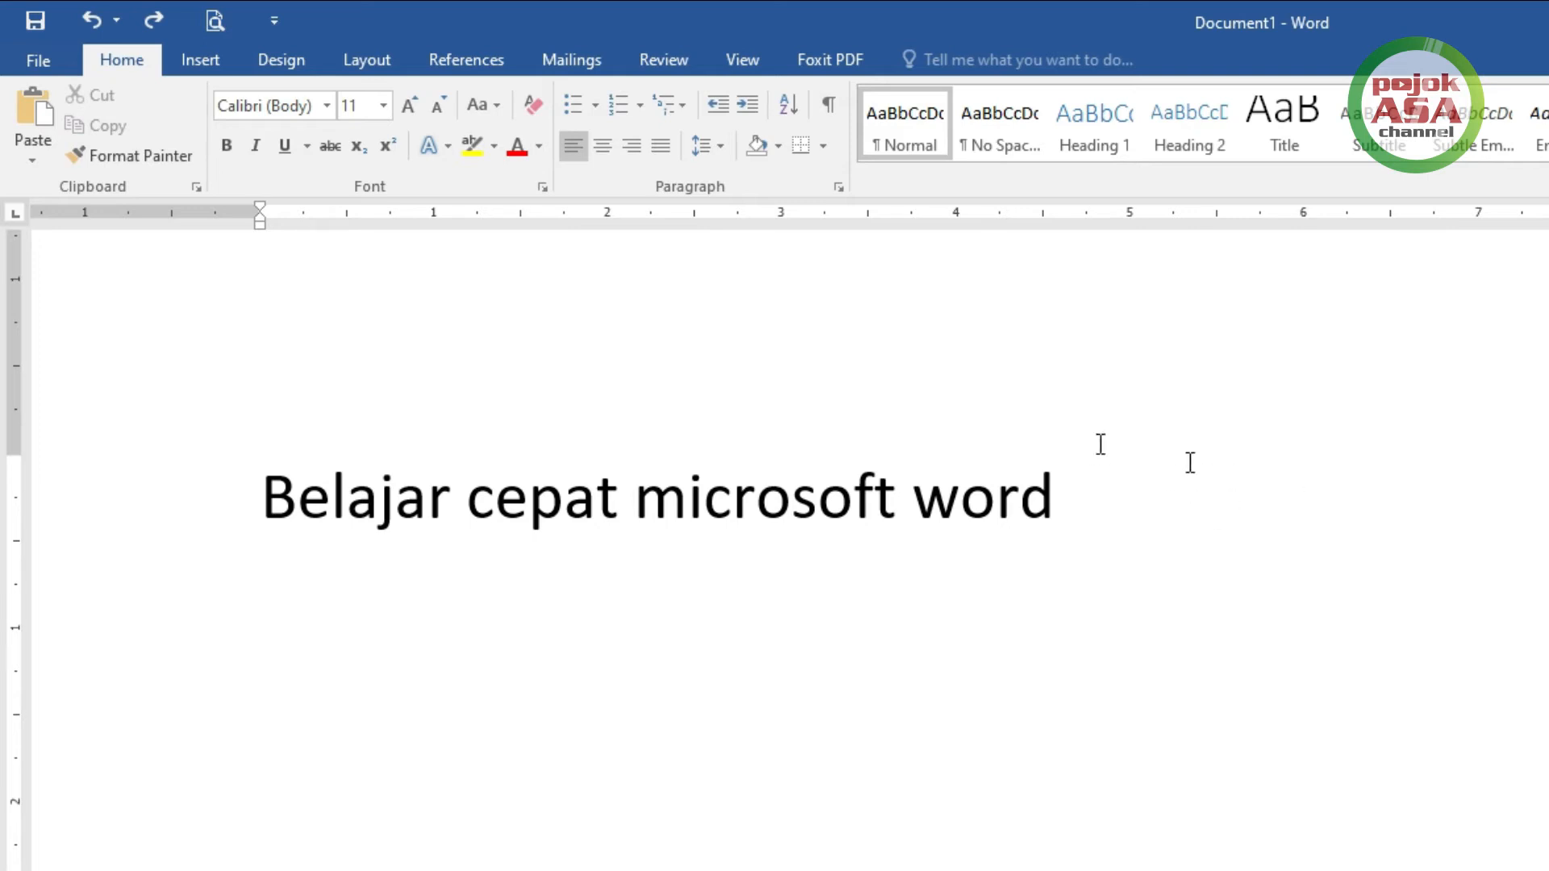
pyautogui.click(153, 19)
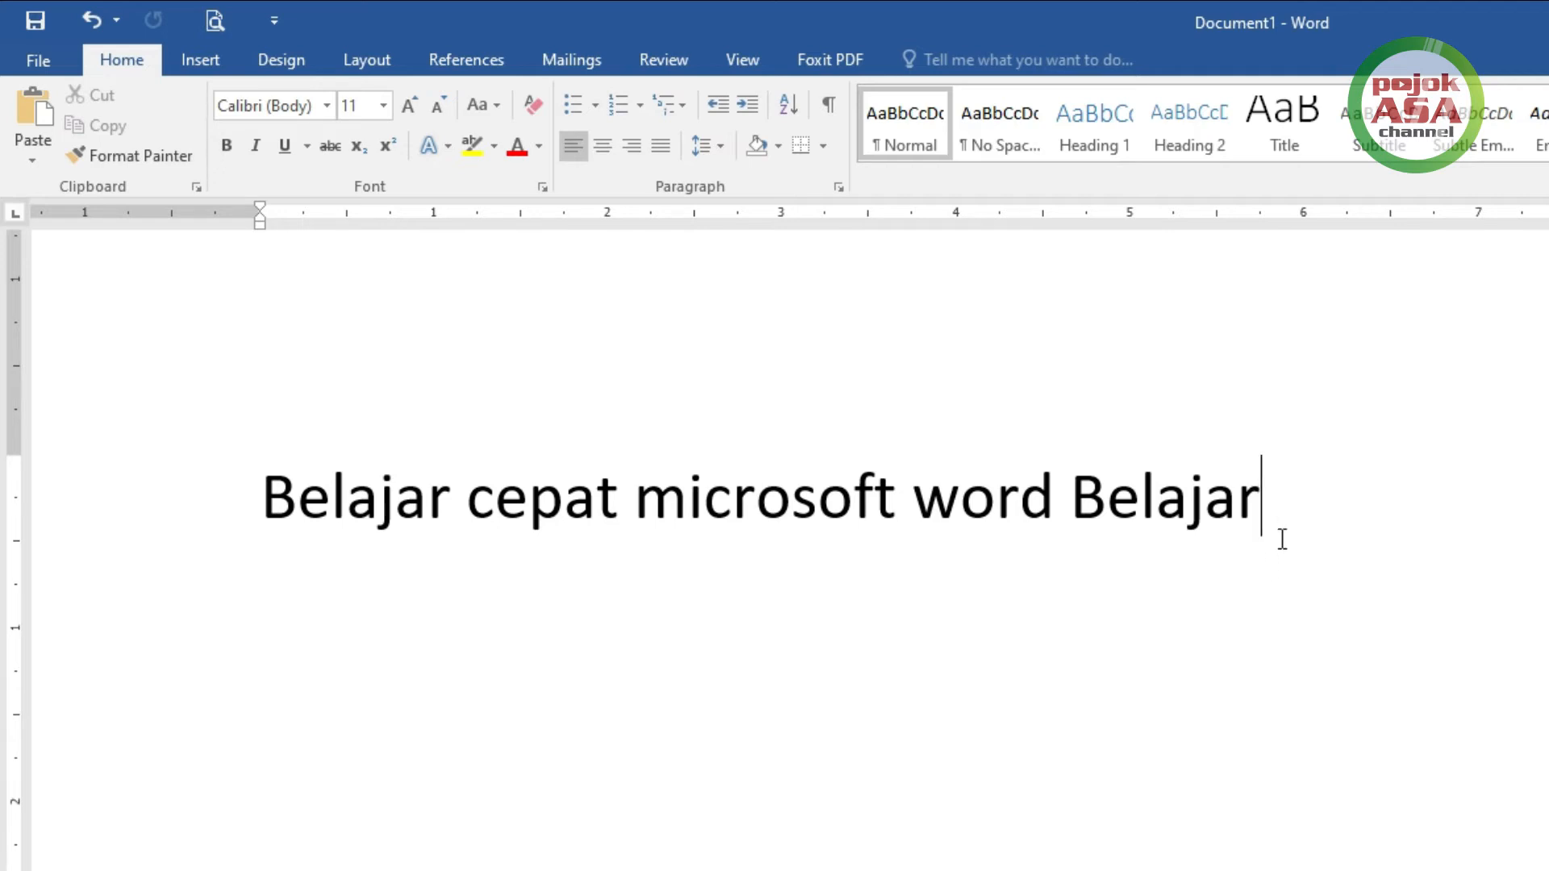
# - Undo the insertion of "Belajar" at the end of the sentence and redo it
pyautogui.hotkey('ctrl', 'shift', 'Left')
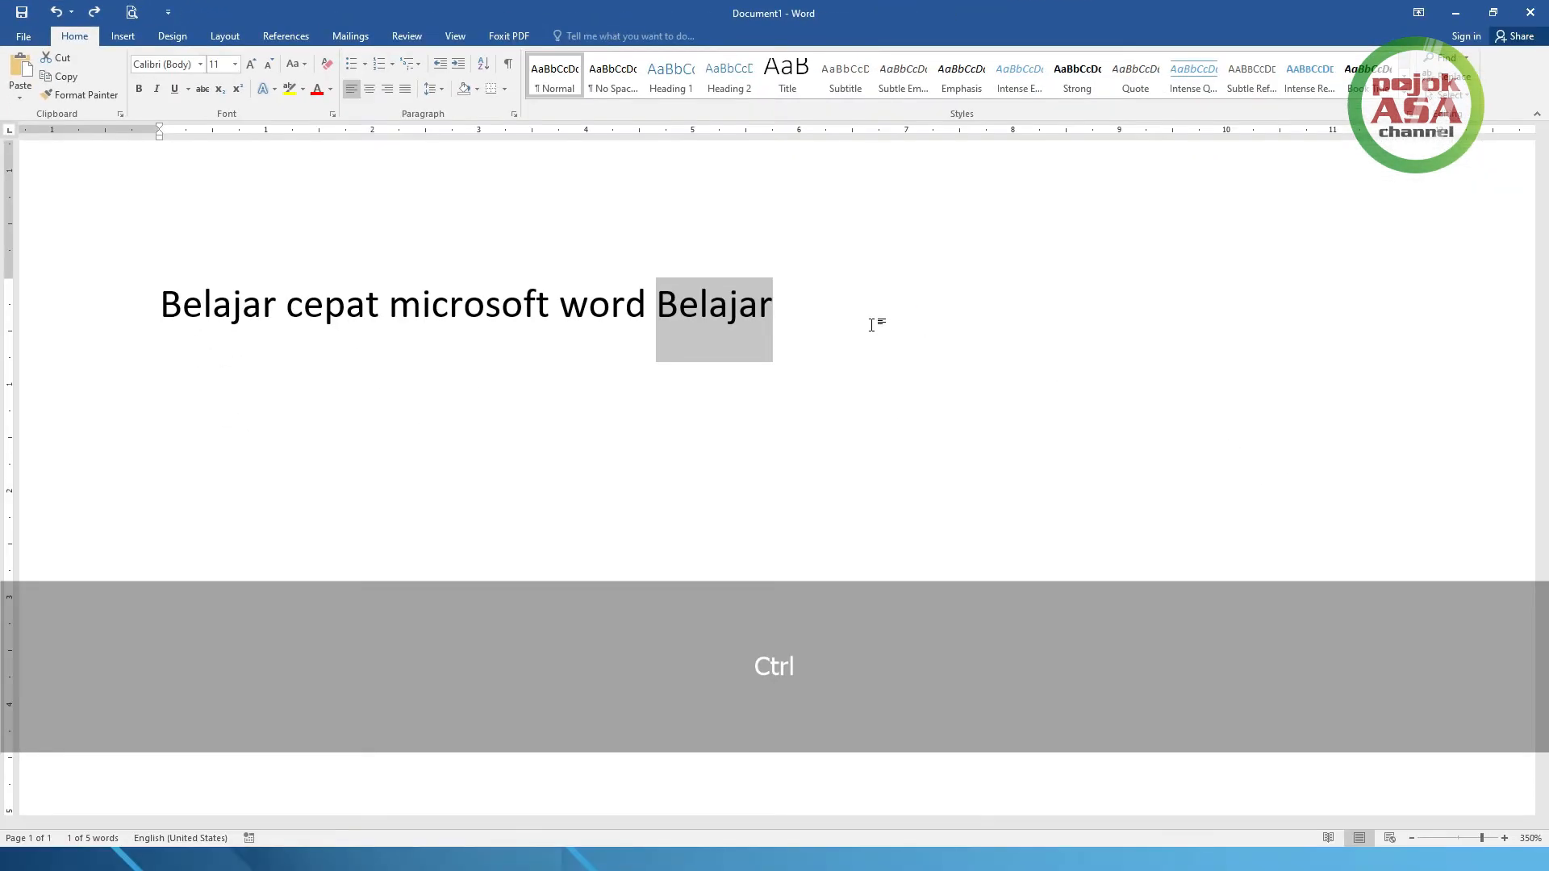
pyautogui.hotkey('ctrl', 'z')
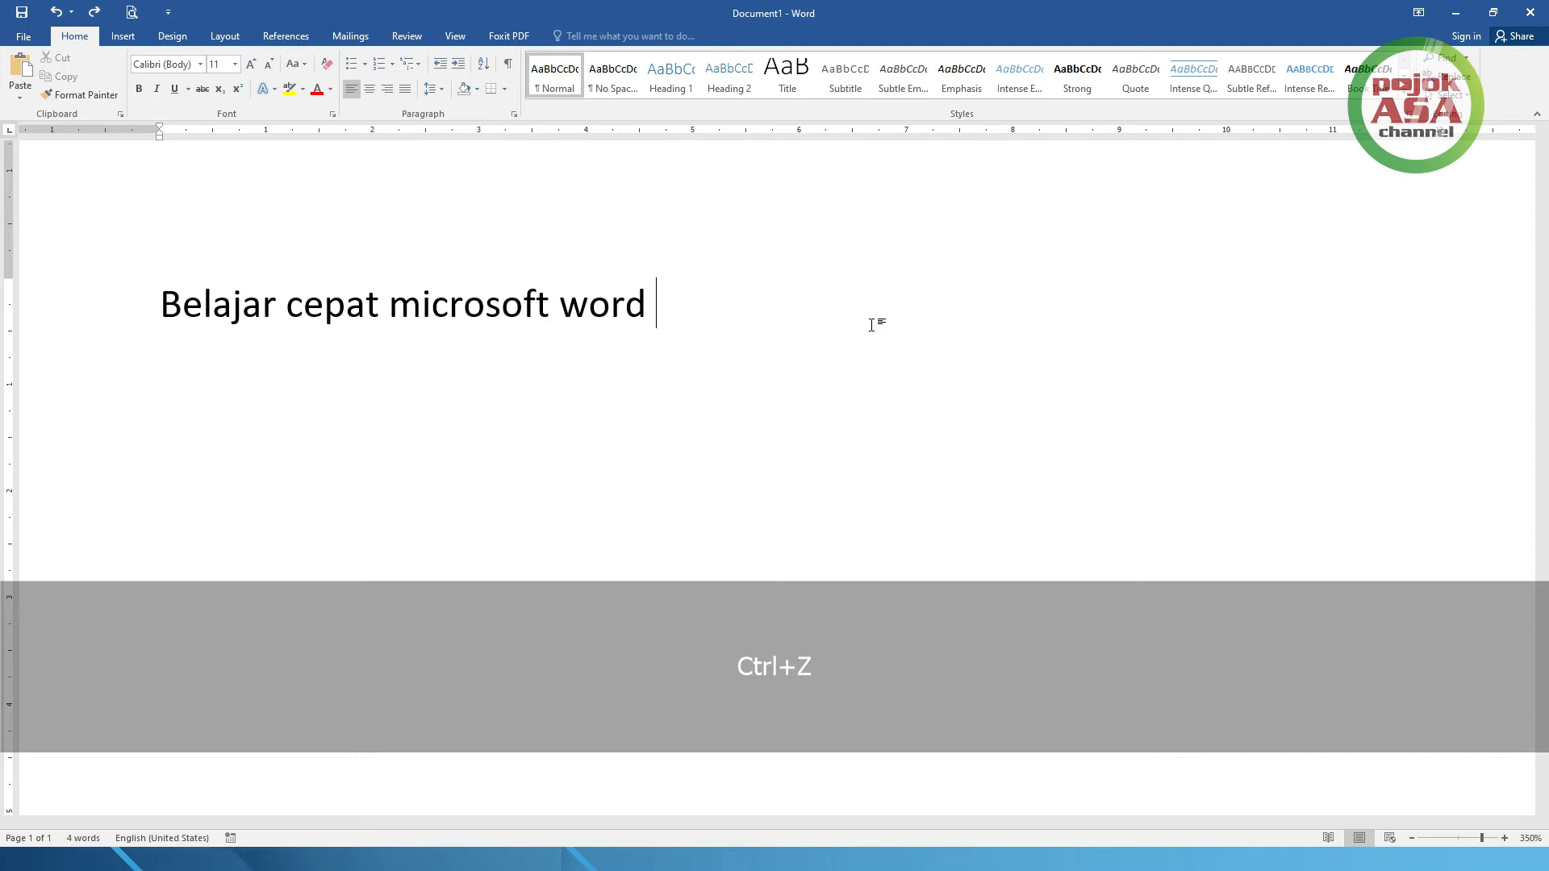
pyautogui.hscroll(2, 717, 368)
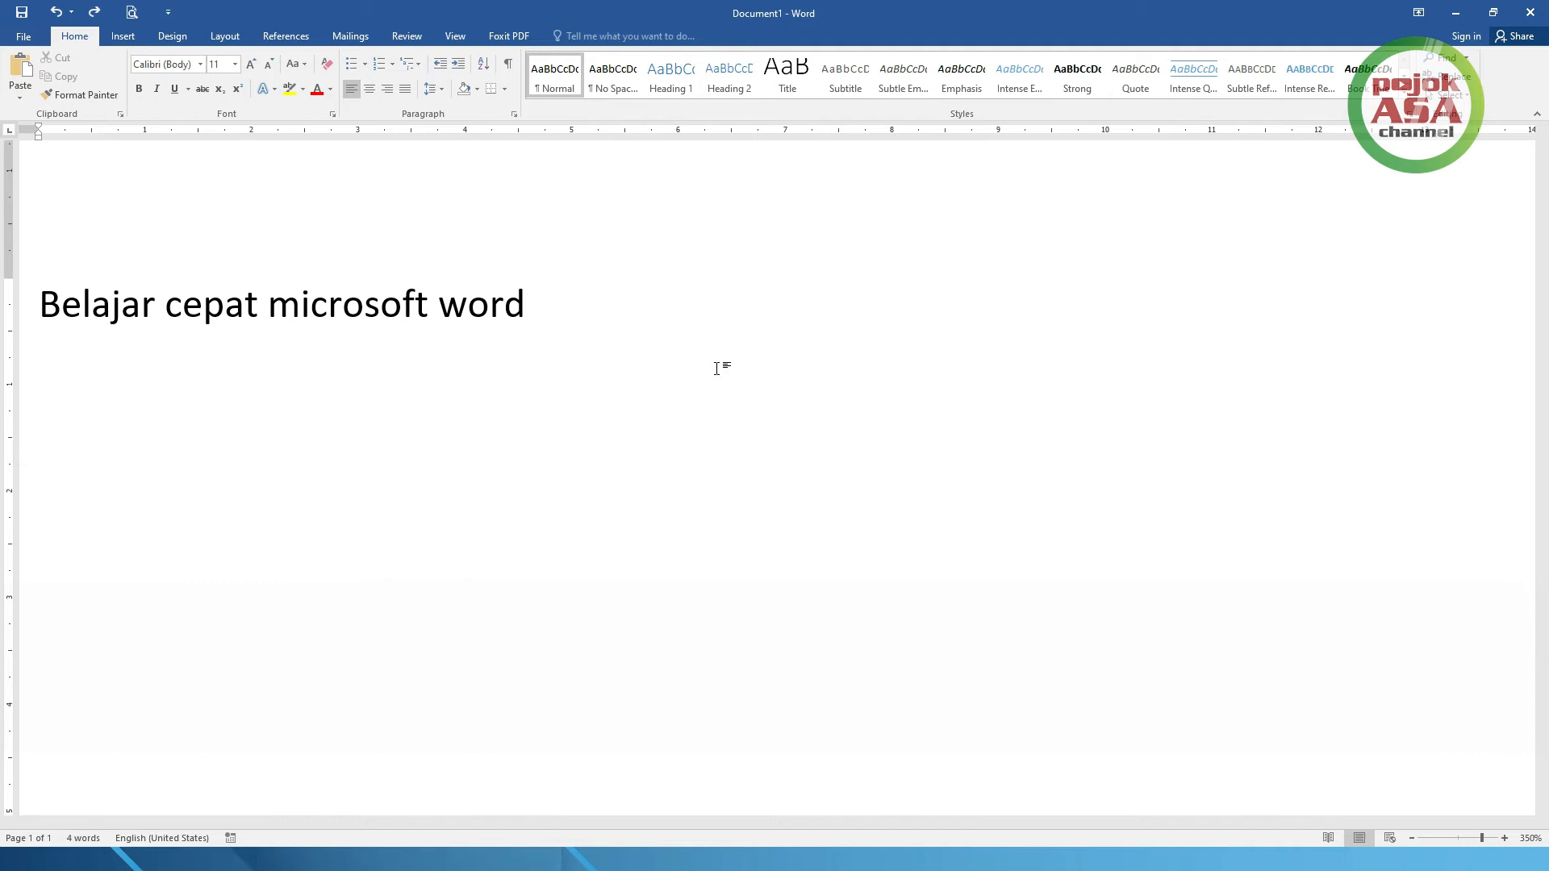
pyautogui.press('ctrl')
pyautogui.hotkey('ctrl', 'y')
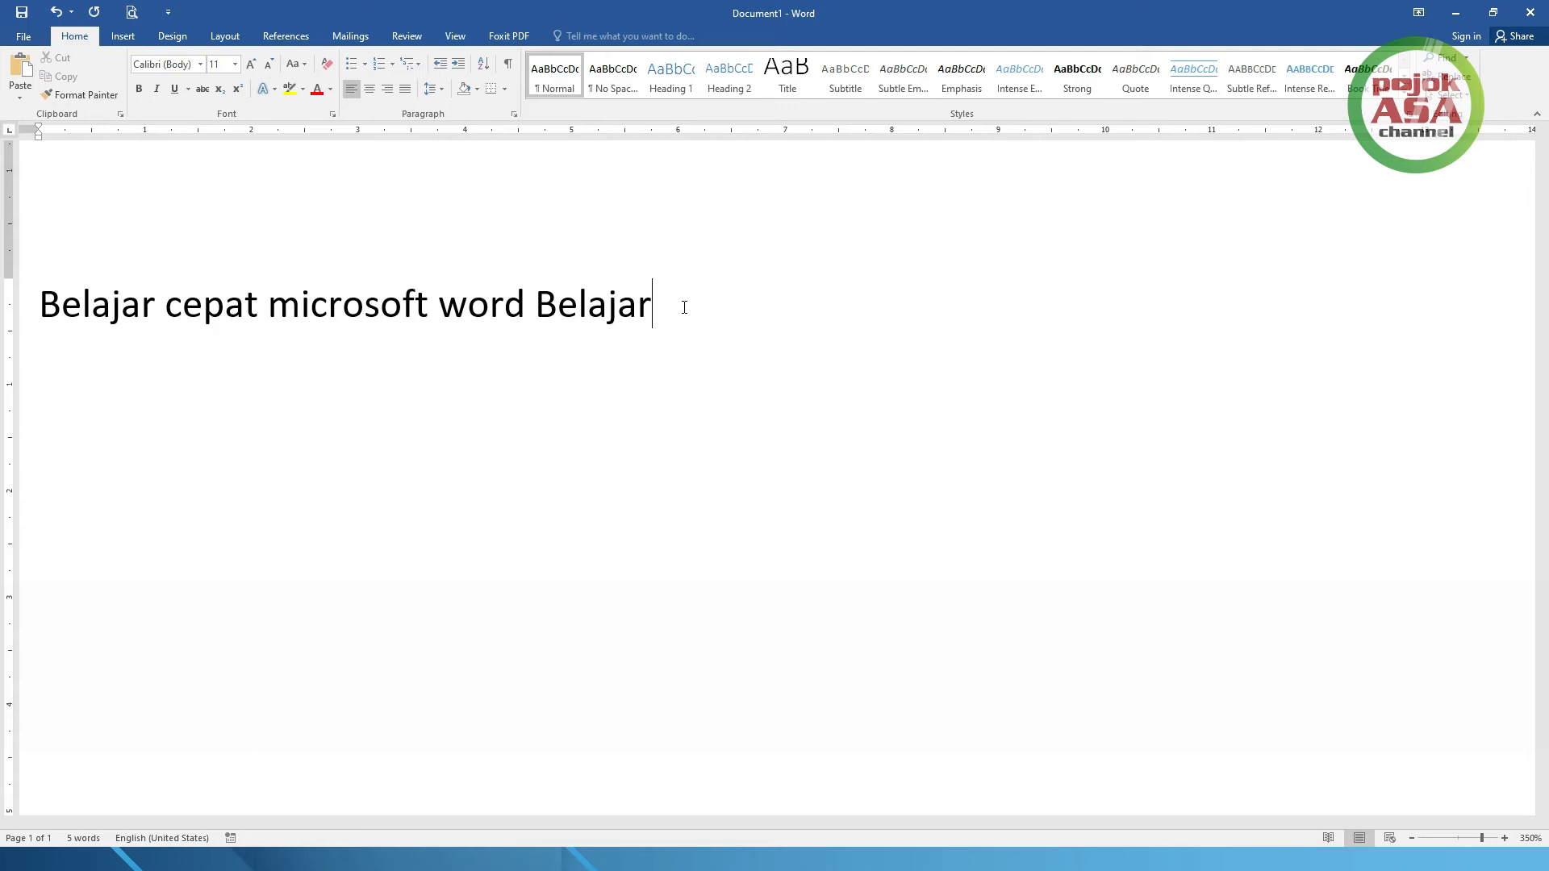
pyautogui.click(709, 361)
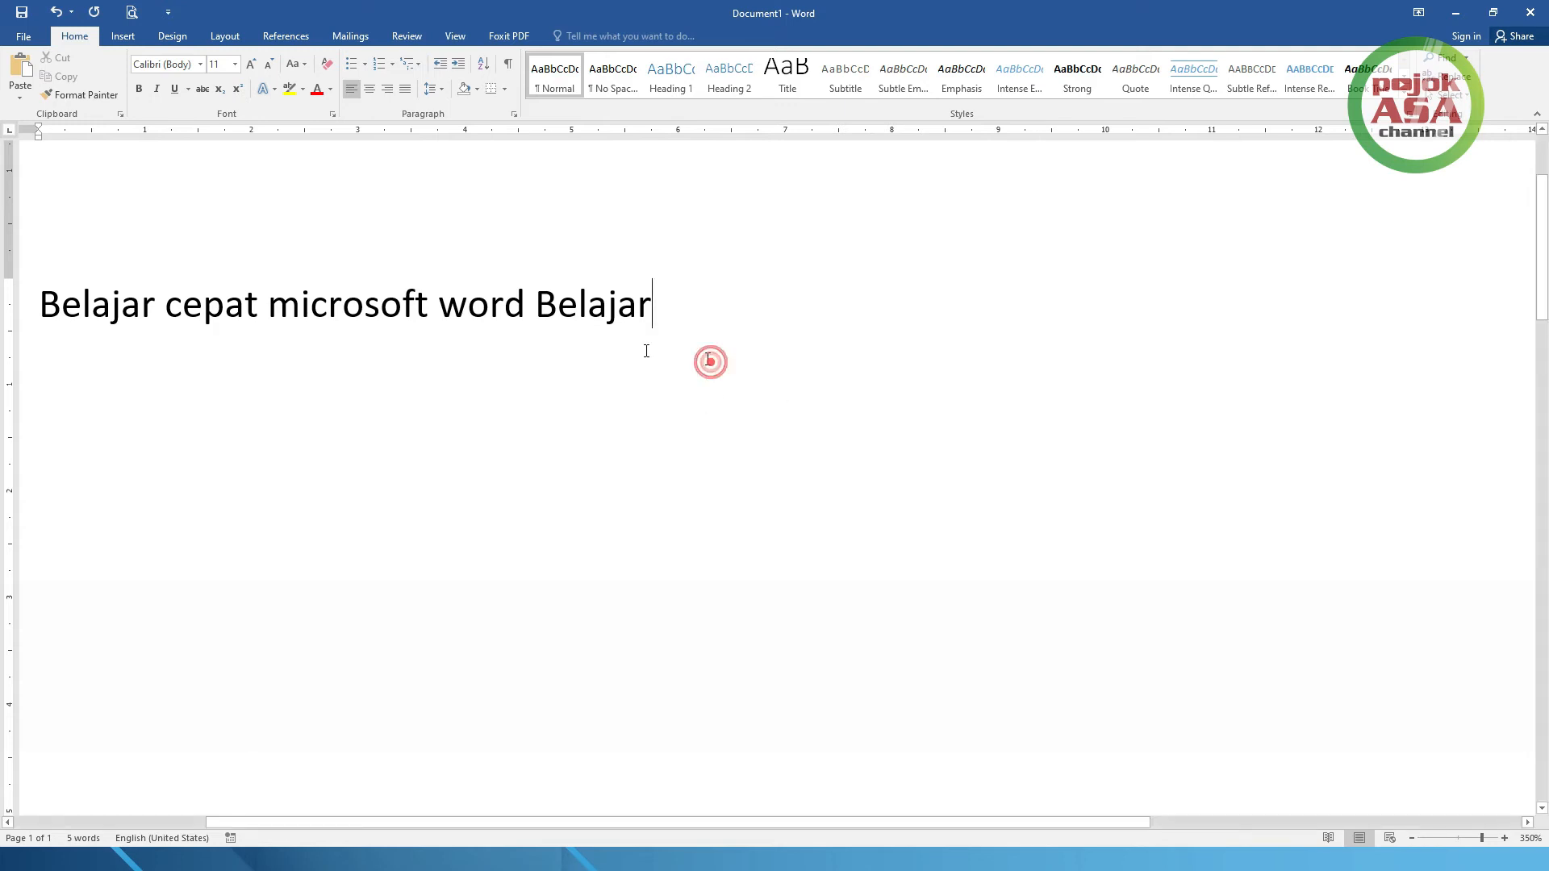
pyautogui.keyDown('ctrl'); pyautogui.scroll(-4, 681, 477); pyautogui.keyUp('ctrl')
pyautogui.keyDown('ctrl'); pyautogui.scroll(-12, 678, 477); pyautogui.keyUp('ctrl')
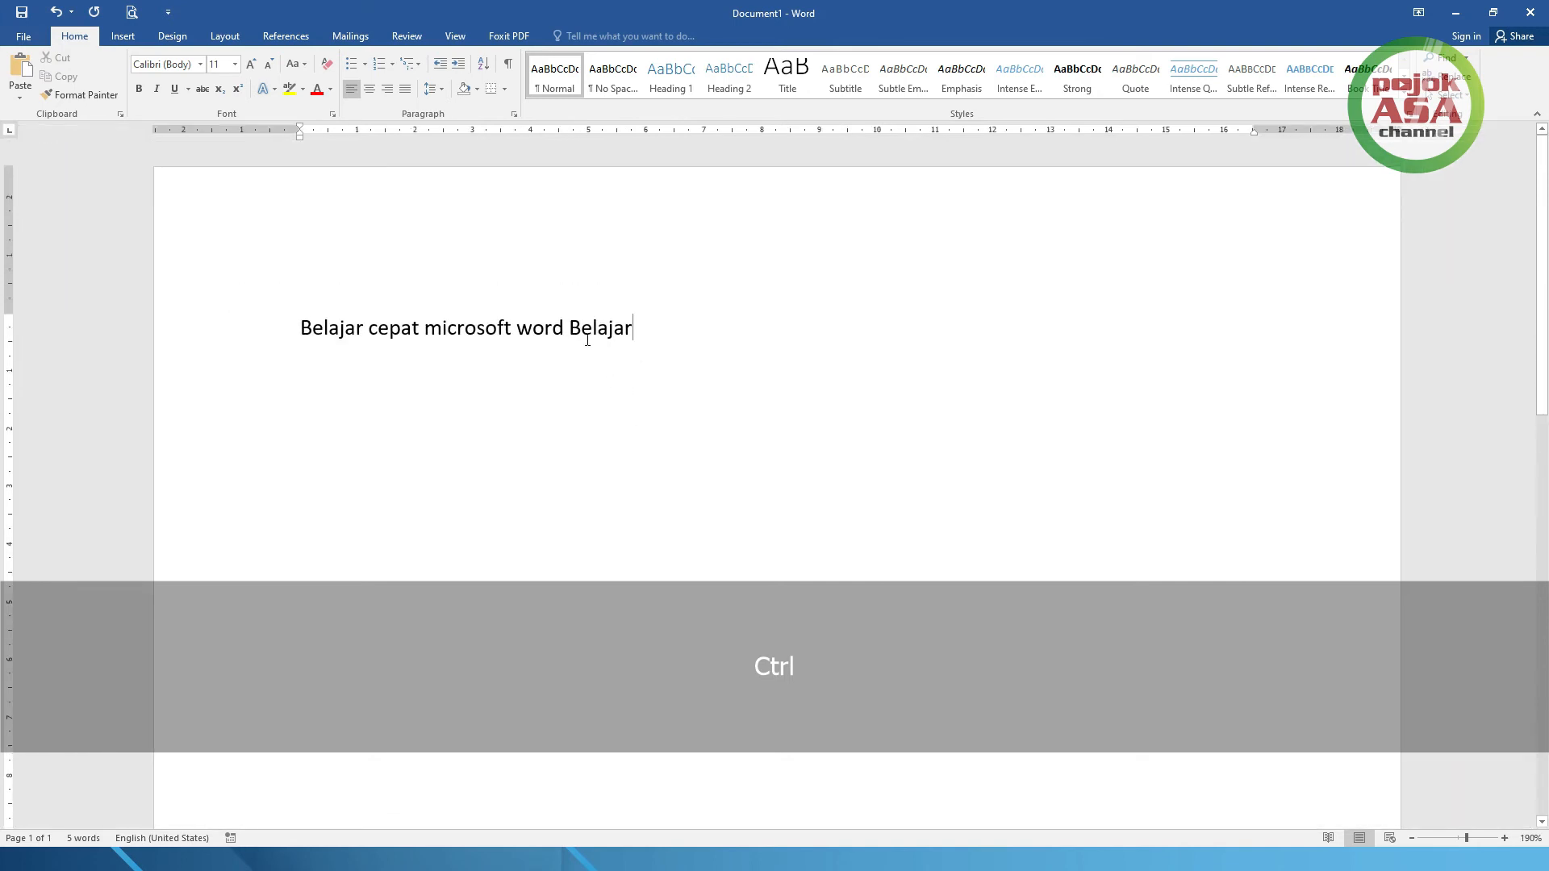
pyautogui.keyDown('ctrl'); pyautogui.scroll(5, 587, 340); pyautogui.keyUp('ctrl')
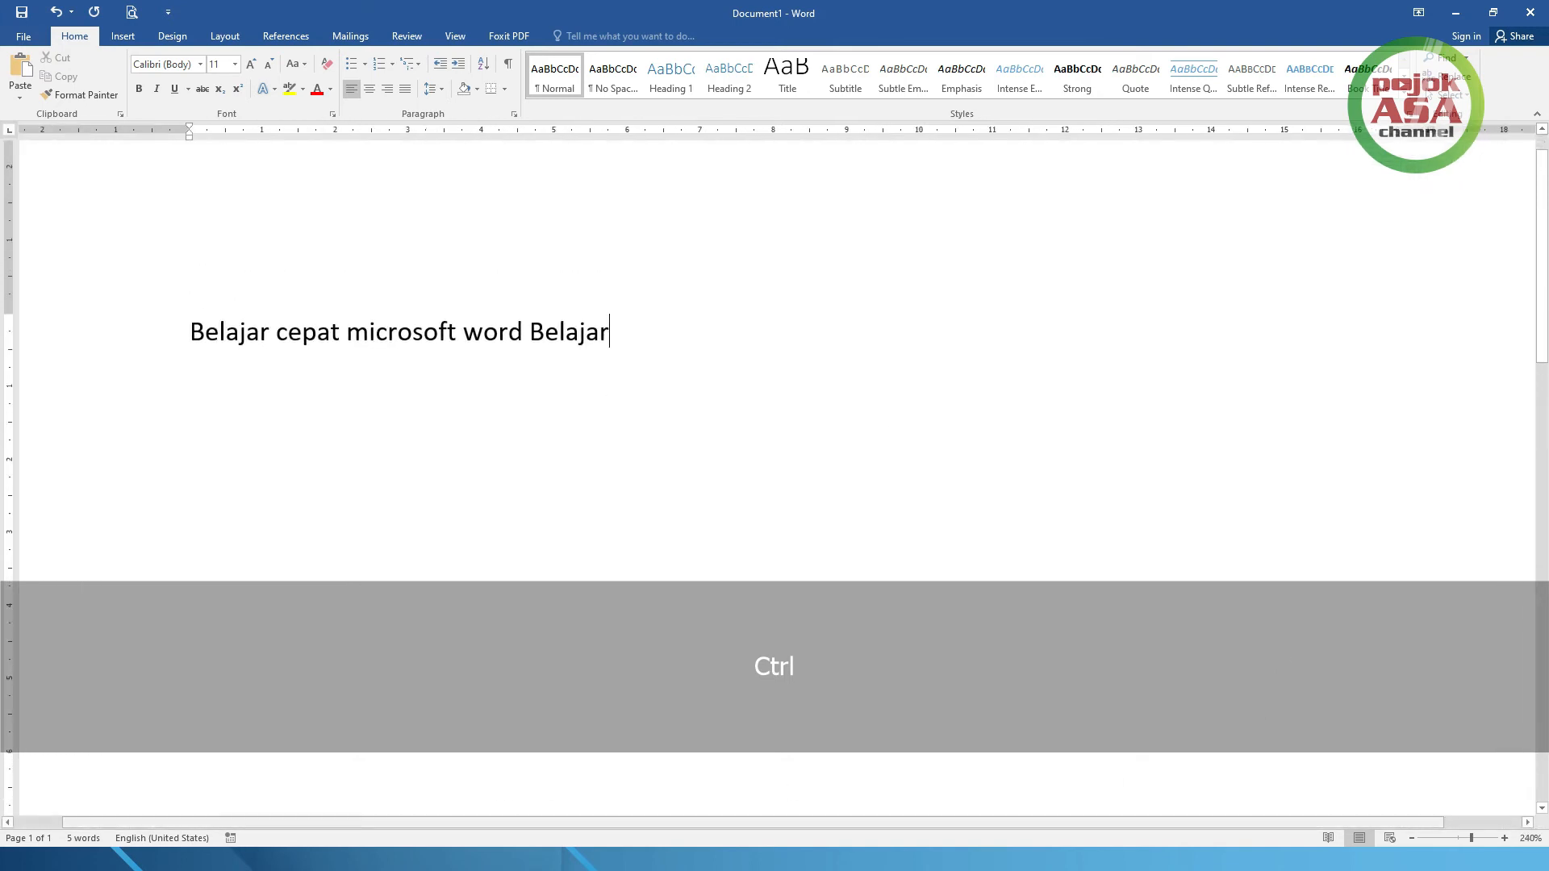
pyautogui.moveTo(233, 822); pyautogui.dragTo(230, 822)
pyautogui.hotkey('alt', 'Tab')
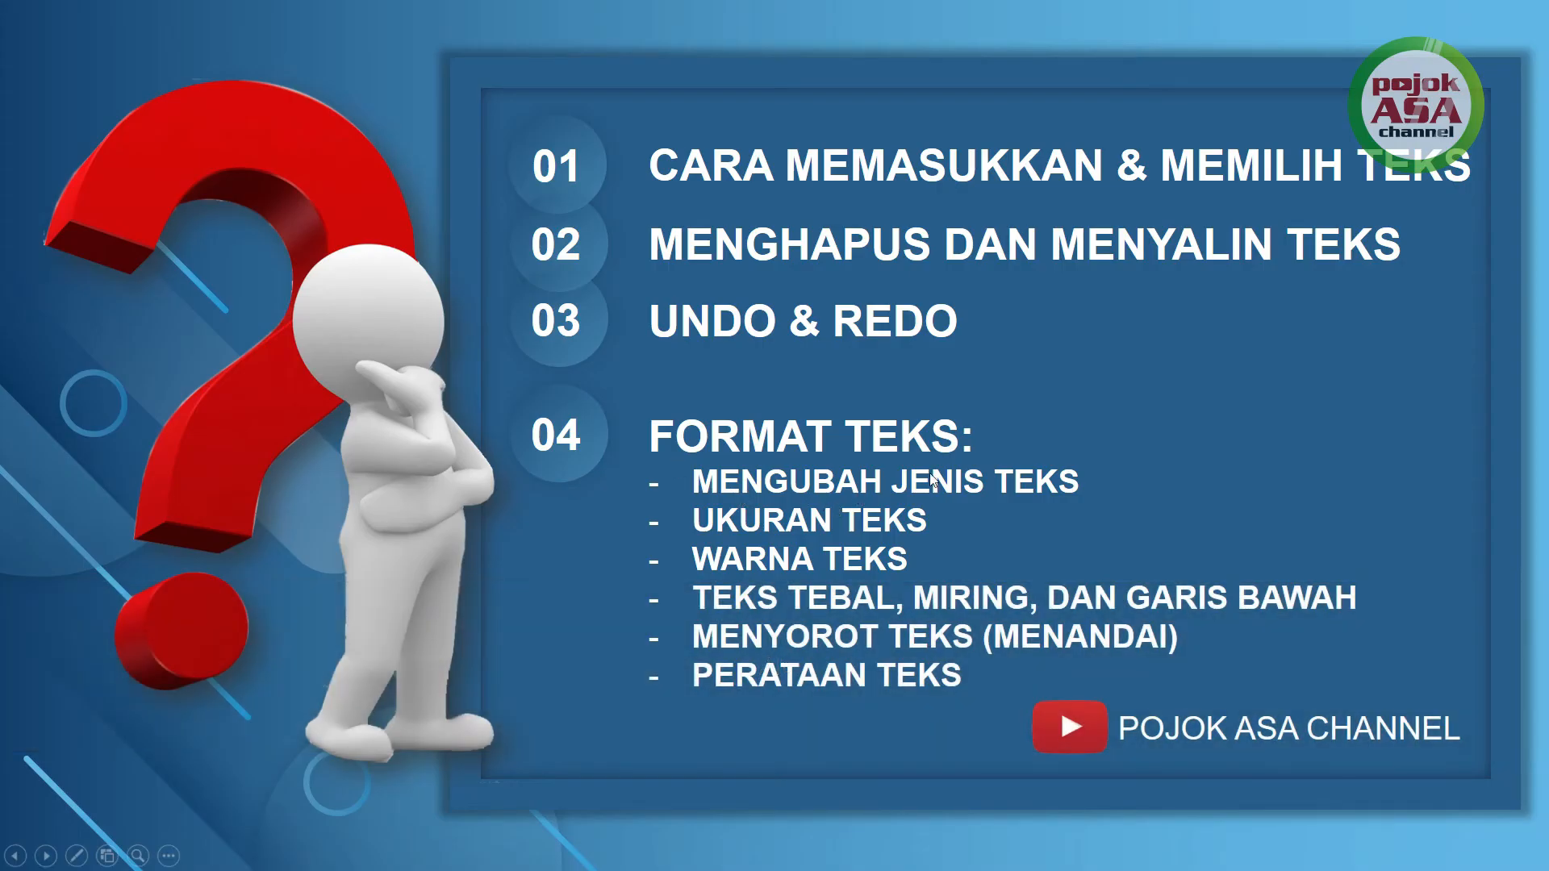
pyautogui.hotkey('alt', 'Tab')
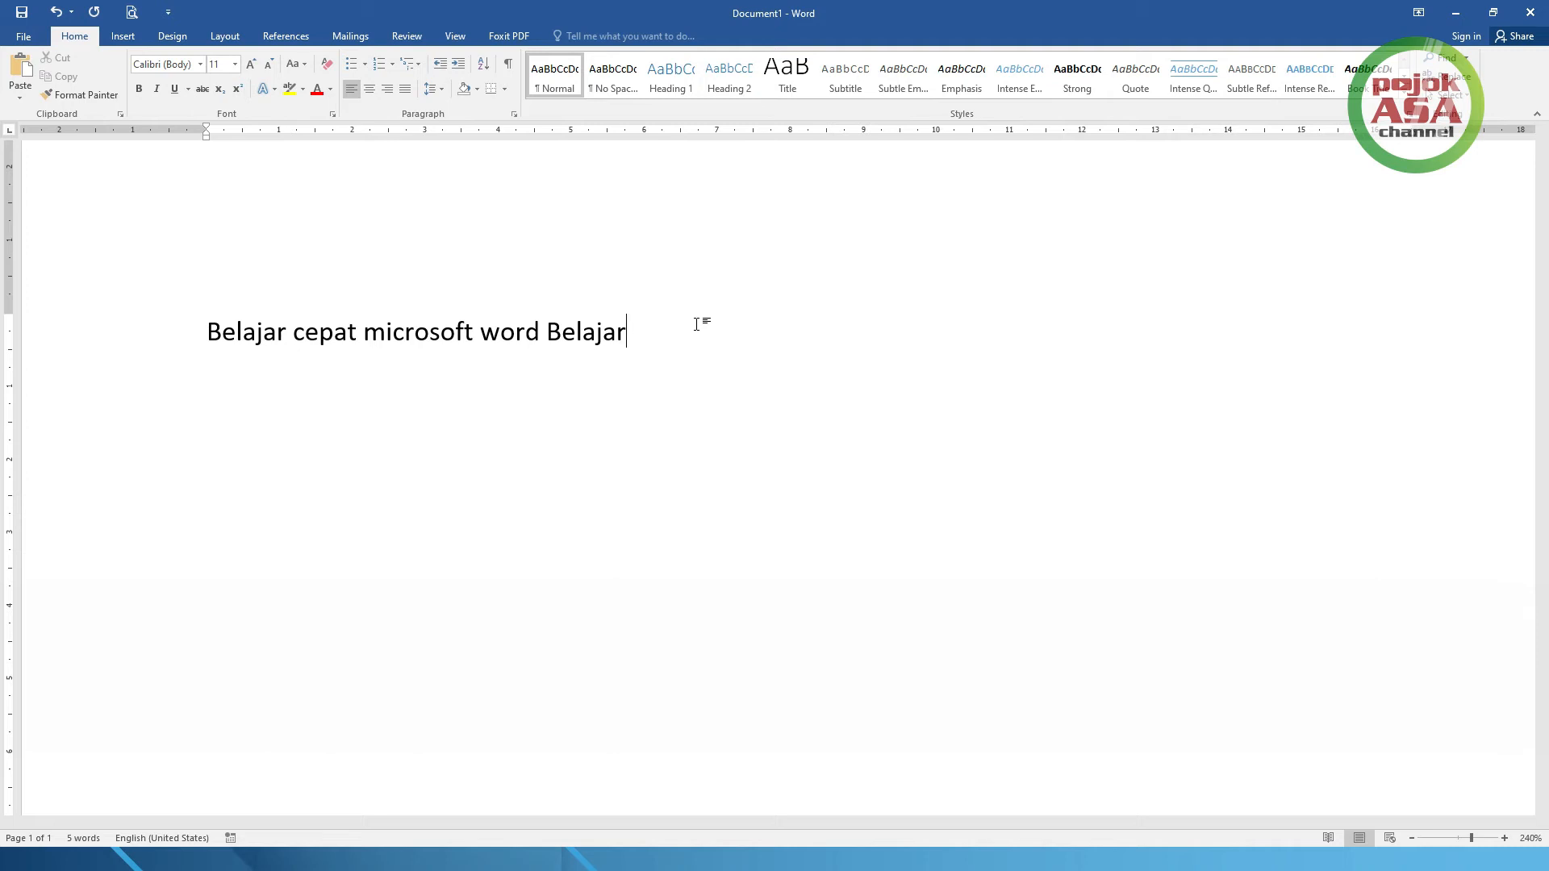
# - Delete the extra "Belajar" and the space before it at the end of the sentence
pyautogui.press('BackSpace')
pyautogui.press('BackSpace')
pyautogui.press('BackSpace')
pyautogui.press('BackSpace')
pyautogui.press('BackSpace')
pyautogui.press('BackSpace')
pyautogui.press('BackSpace')
pyautogui.press('BackSpace')
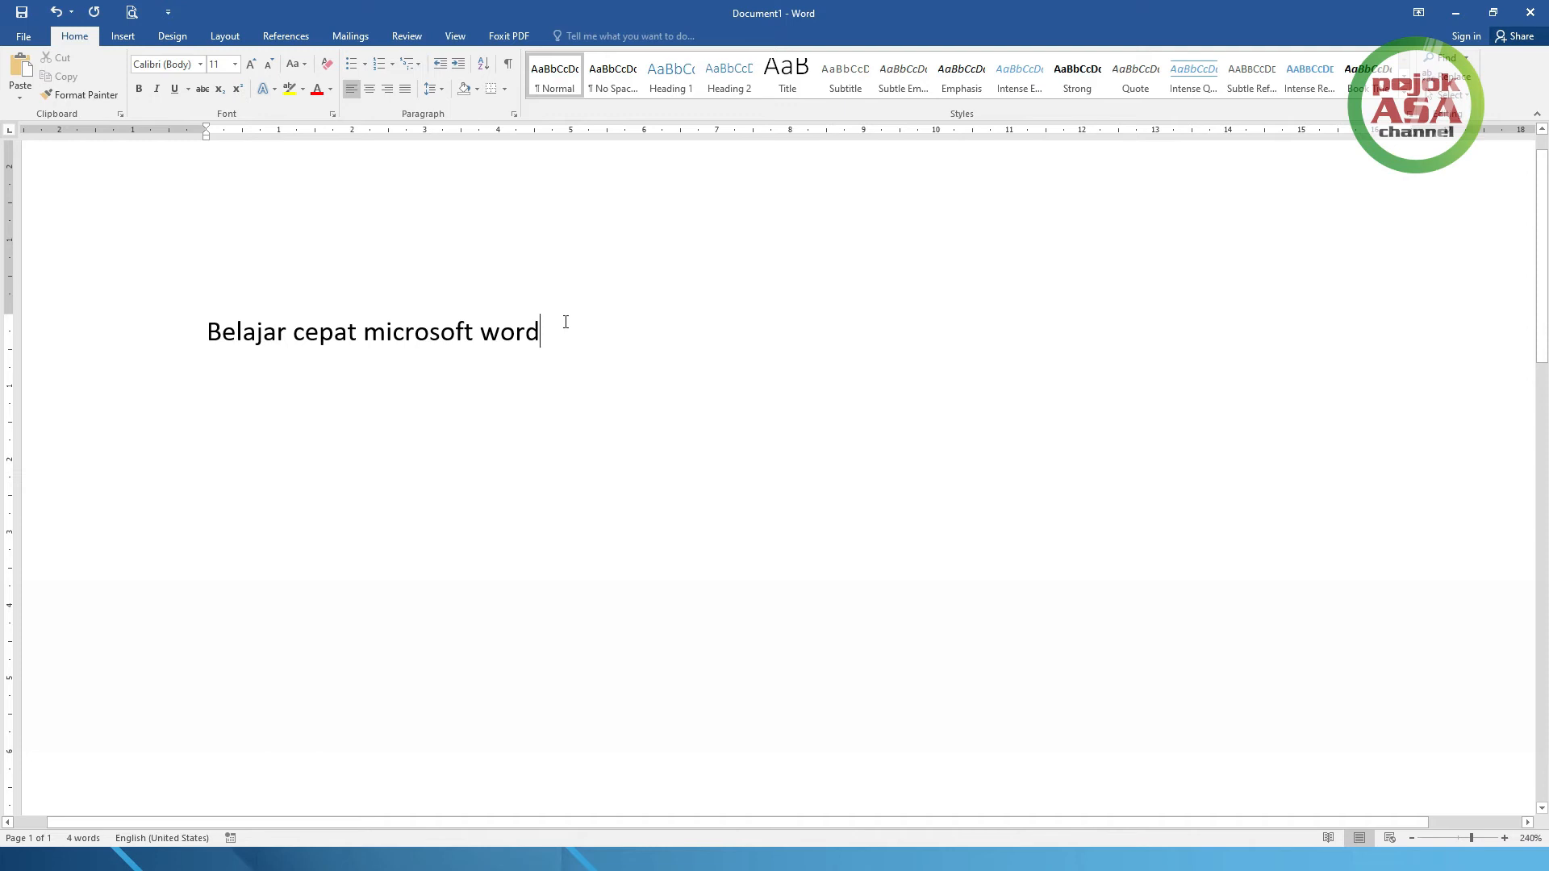
# - Change the font of the first word "Belajar" to AaronBoldExpd
pyautogui.moveTo(210, 332); pyautogui.dragTo(287, 334)
pyautogui.click(273, 417)
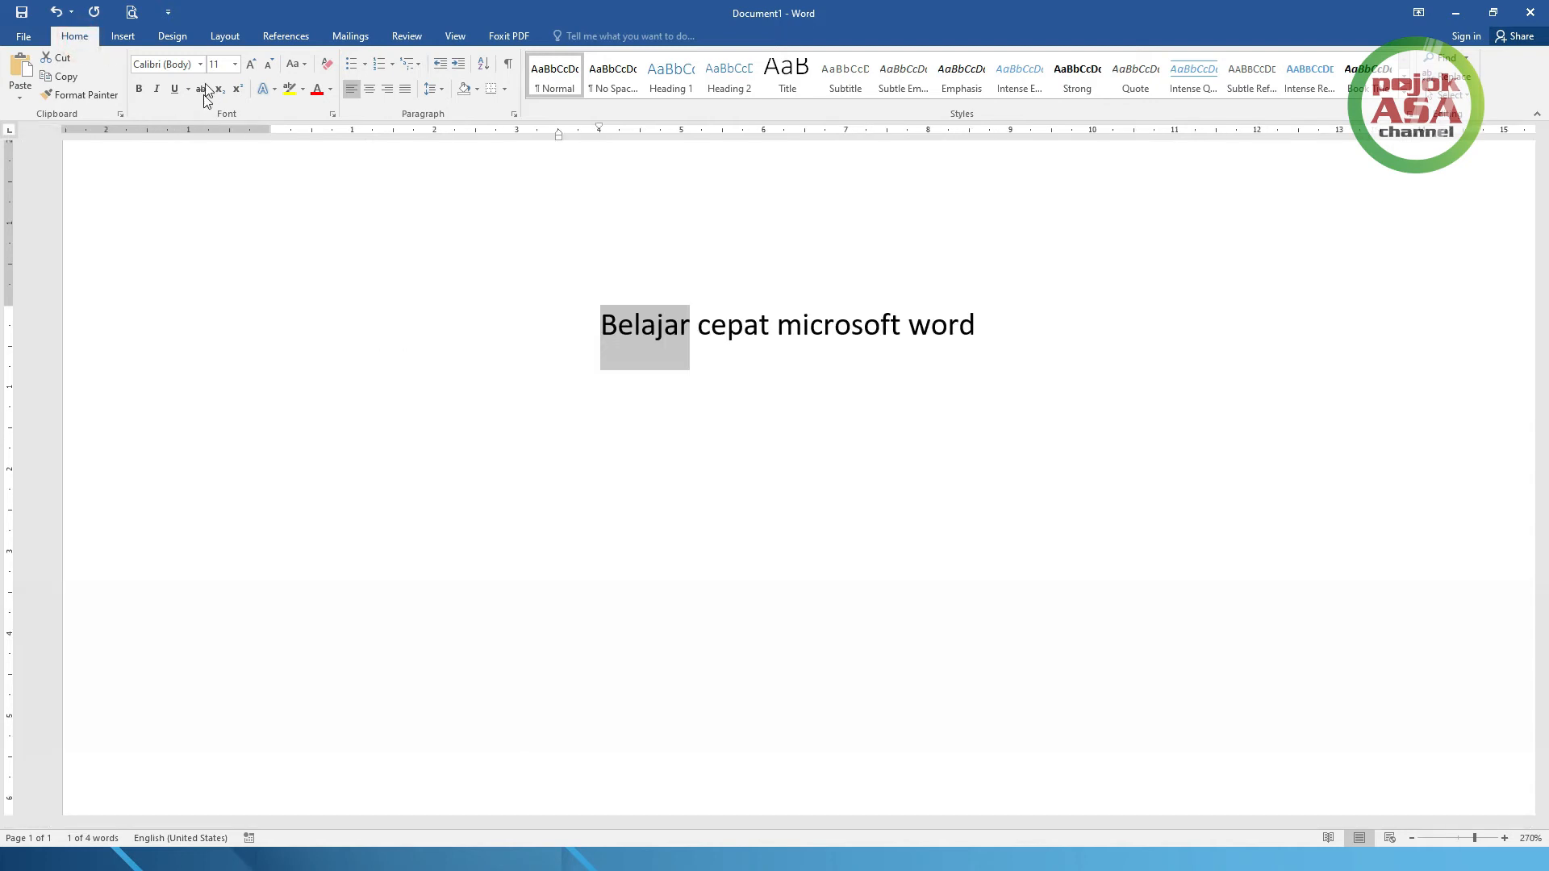
pyautogui.click(202, 64)
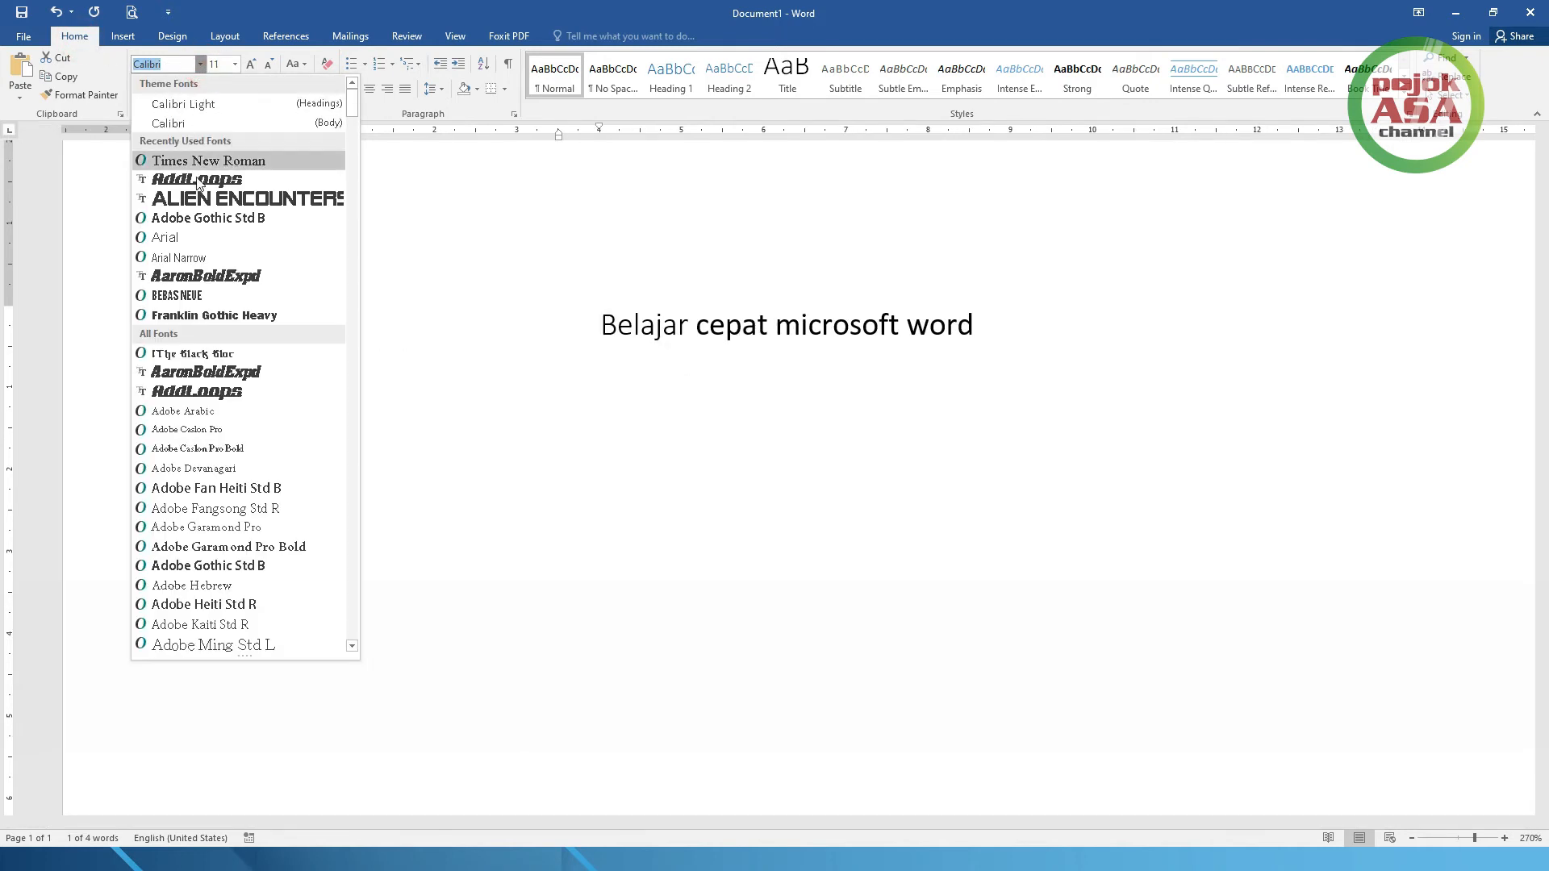
pyautogui.click(194, 277)
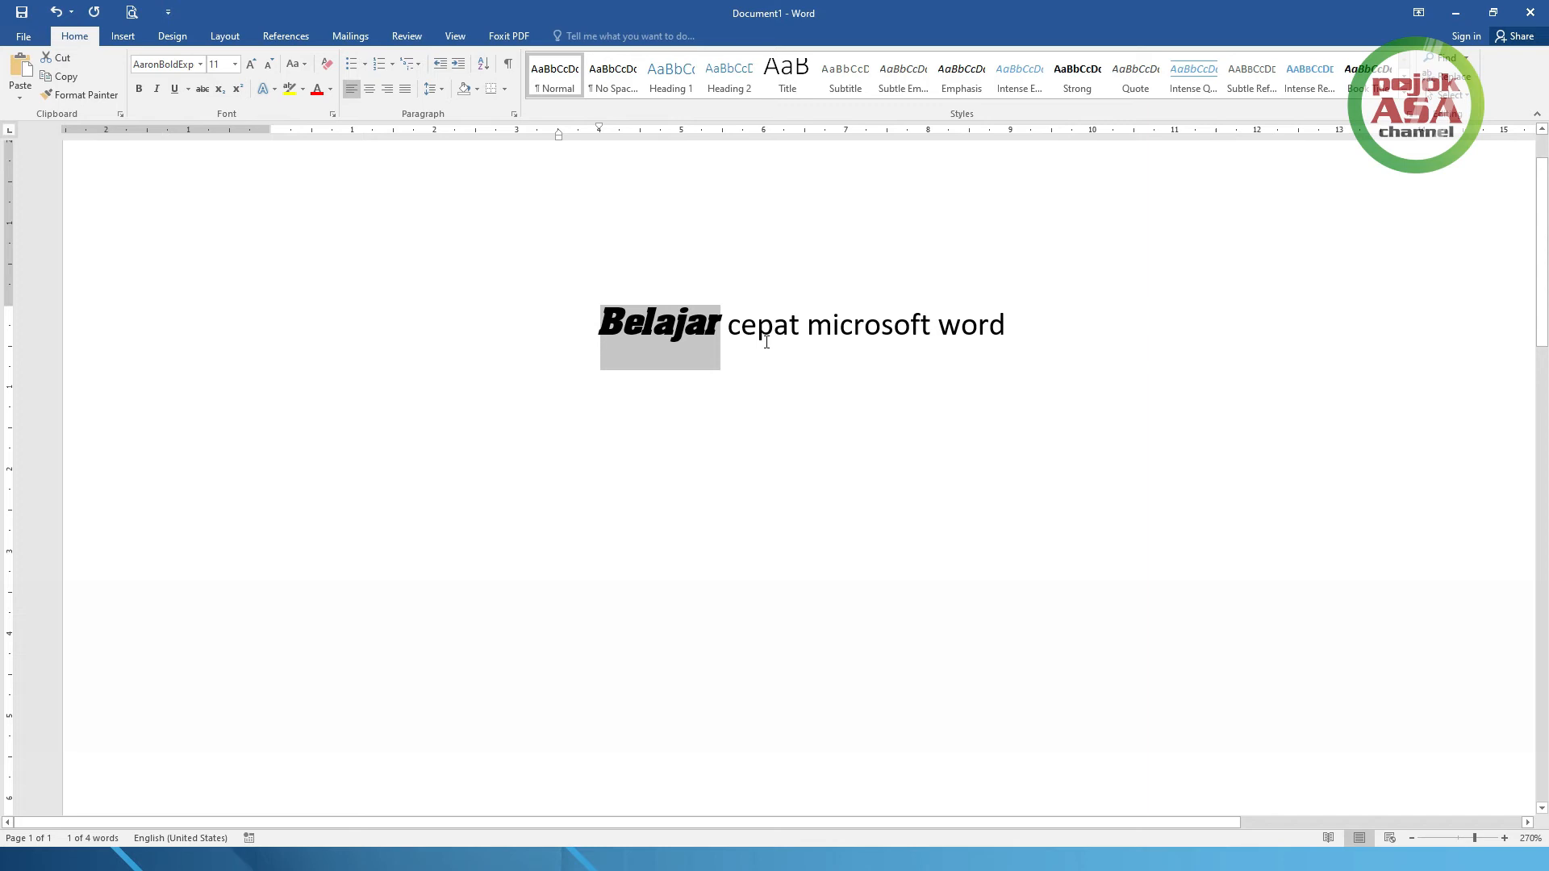
# - Set the font size of the word "cepat" to 20
pyautogui.click(752, 317)
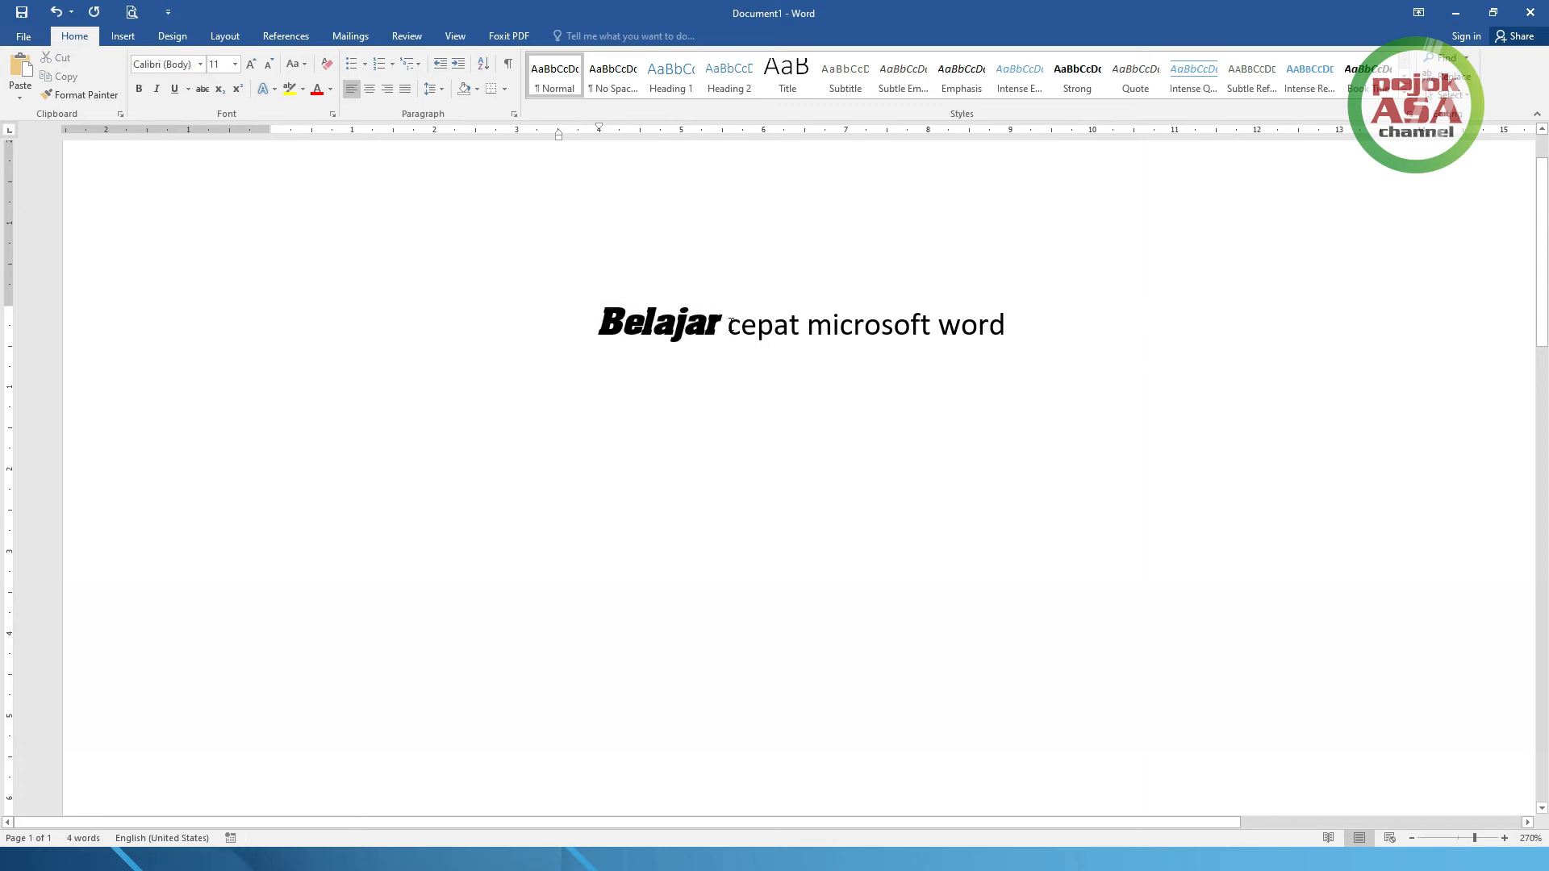
pyautogui.moveTo(725, 335); pyautogui.dragTo(801, 333)
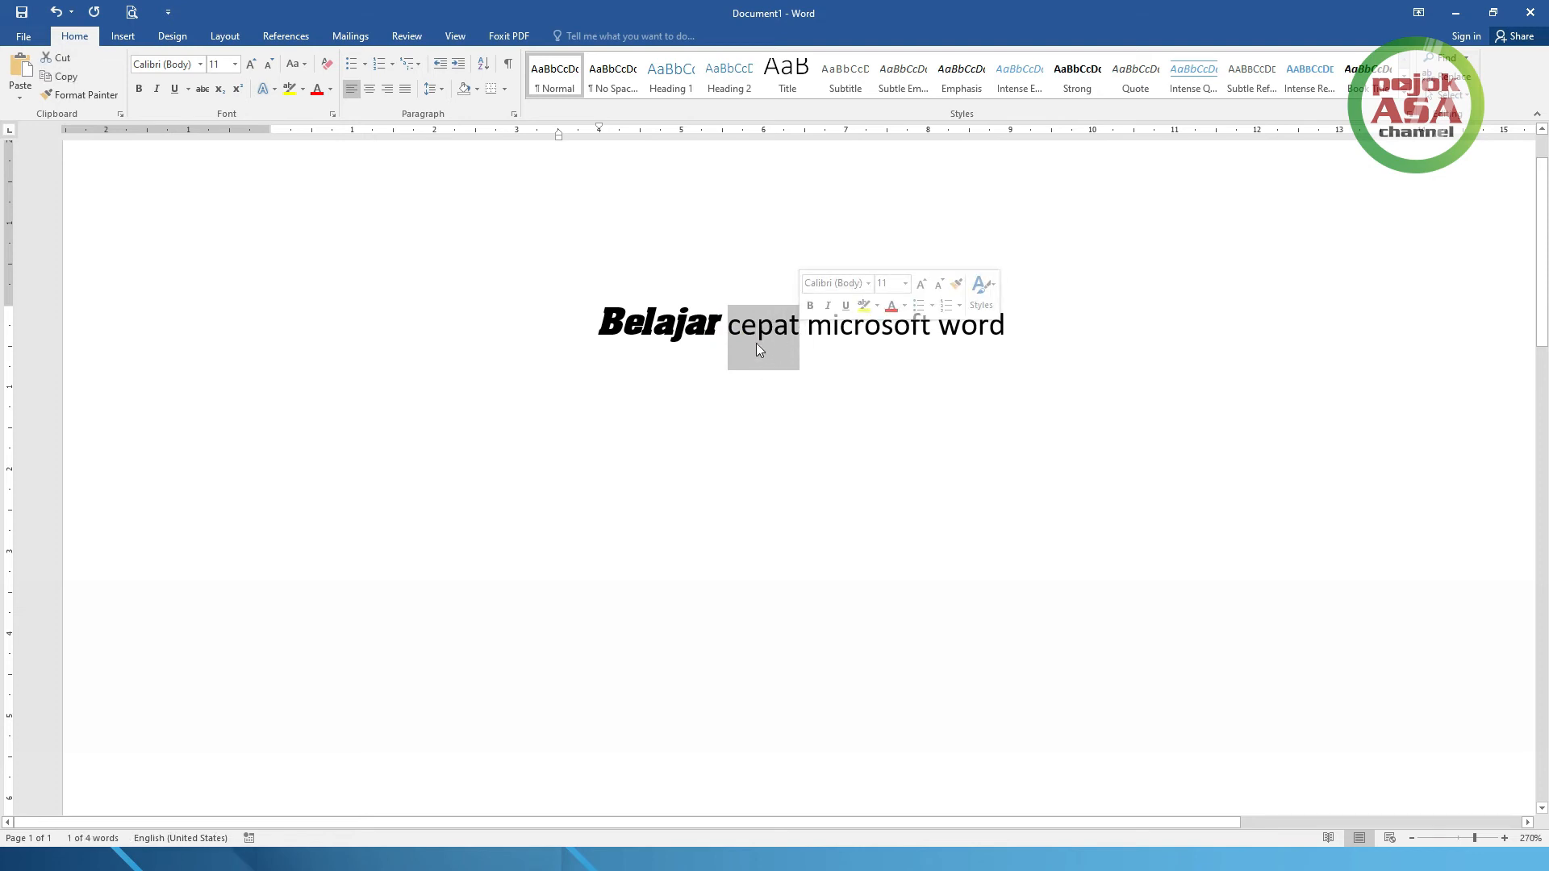
pyautogui.click(235, 64)
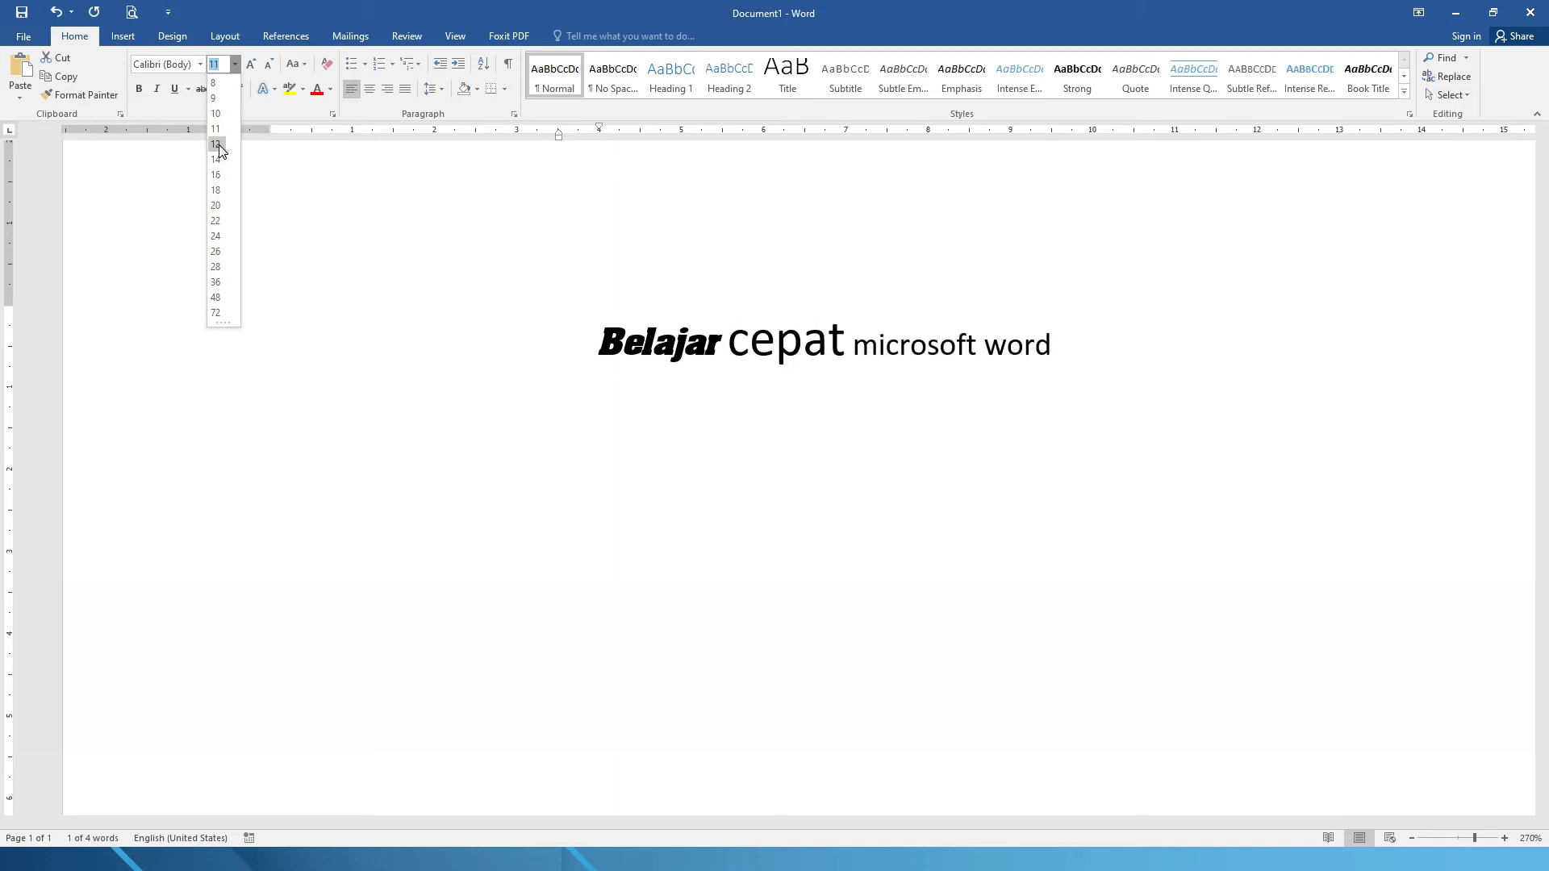
pyautogui.click(217, 206)
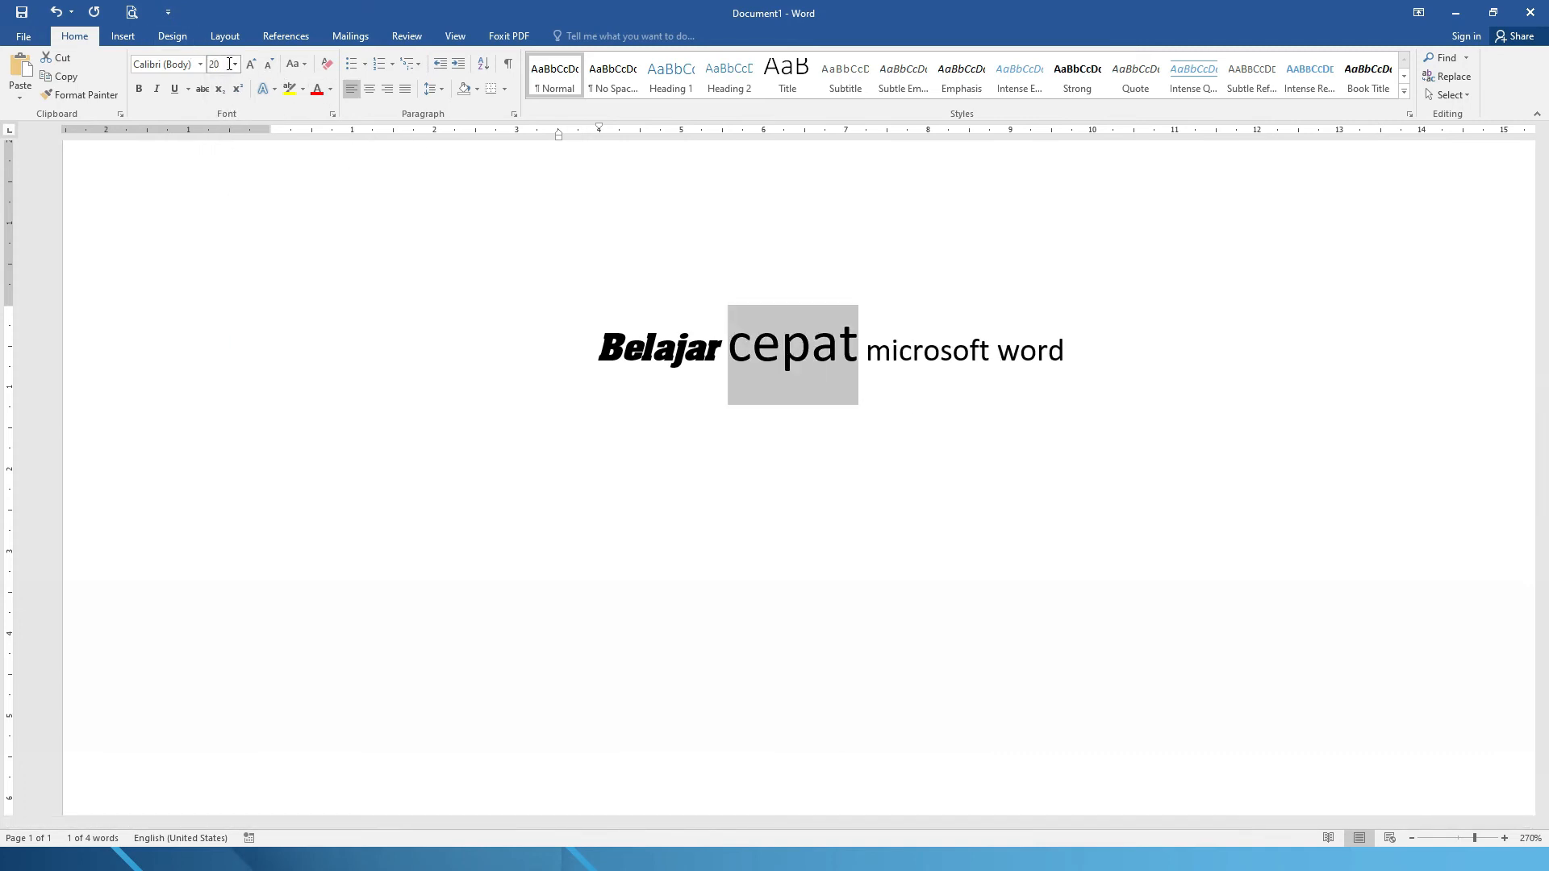
# - Set the font size of only the first letter "a" in "Belajar" to 18
pyautogui.click(778, 357)
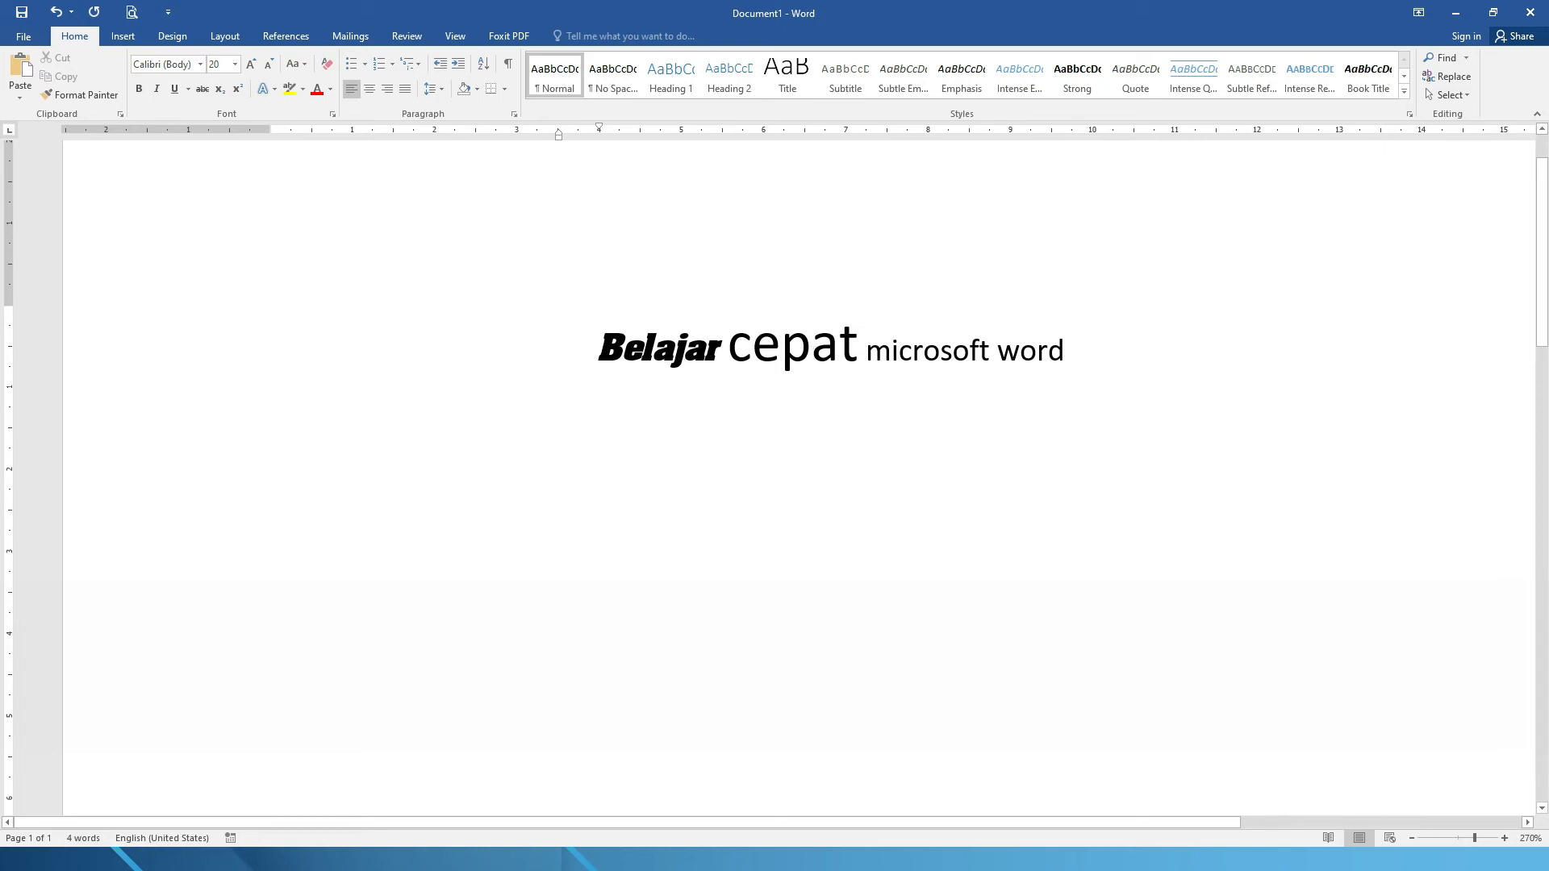
pyautogui.click(675, 350)
pyautogui.moveTo(672, 347); pyautogui.dragTo(661, 348)
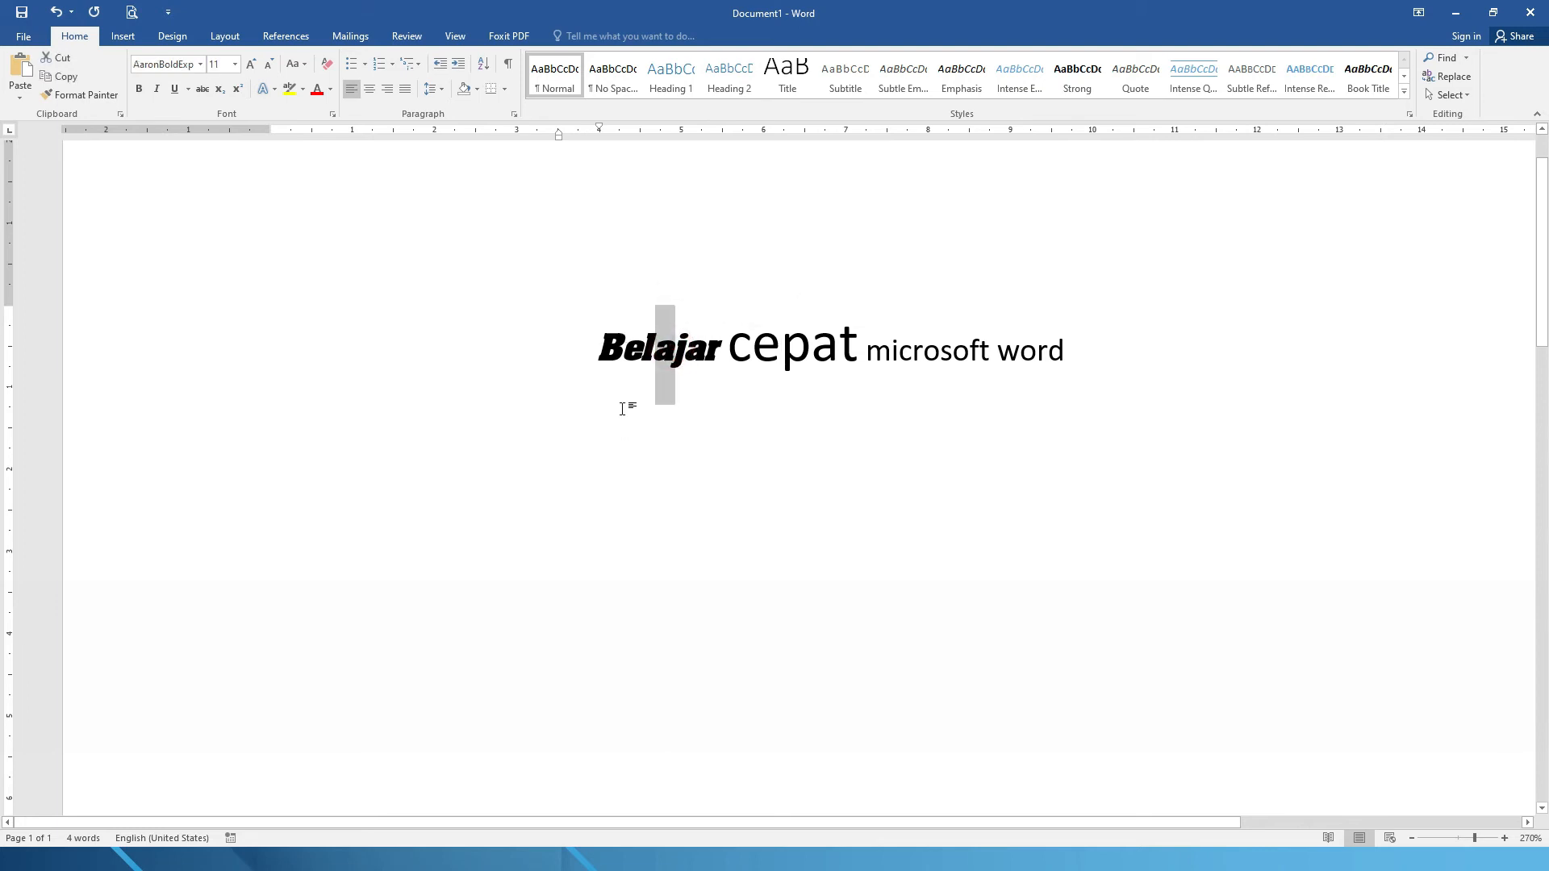
pyautogui.scroll(20, 655, 337)
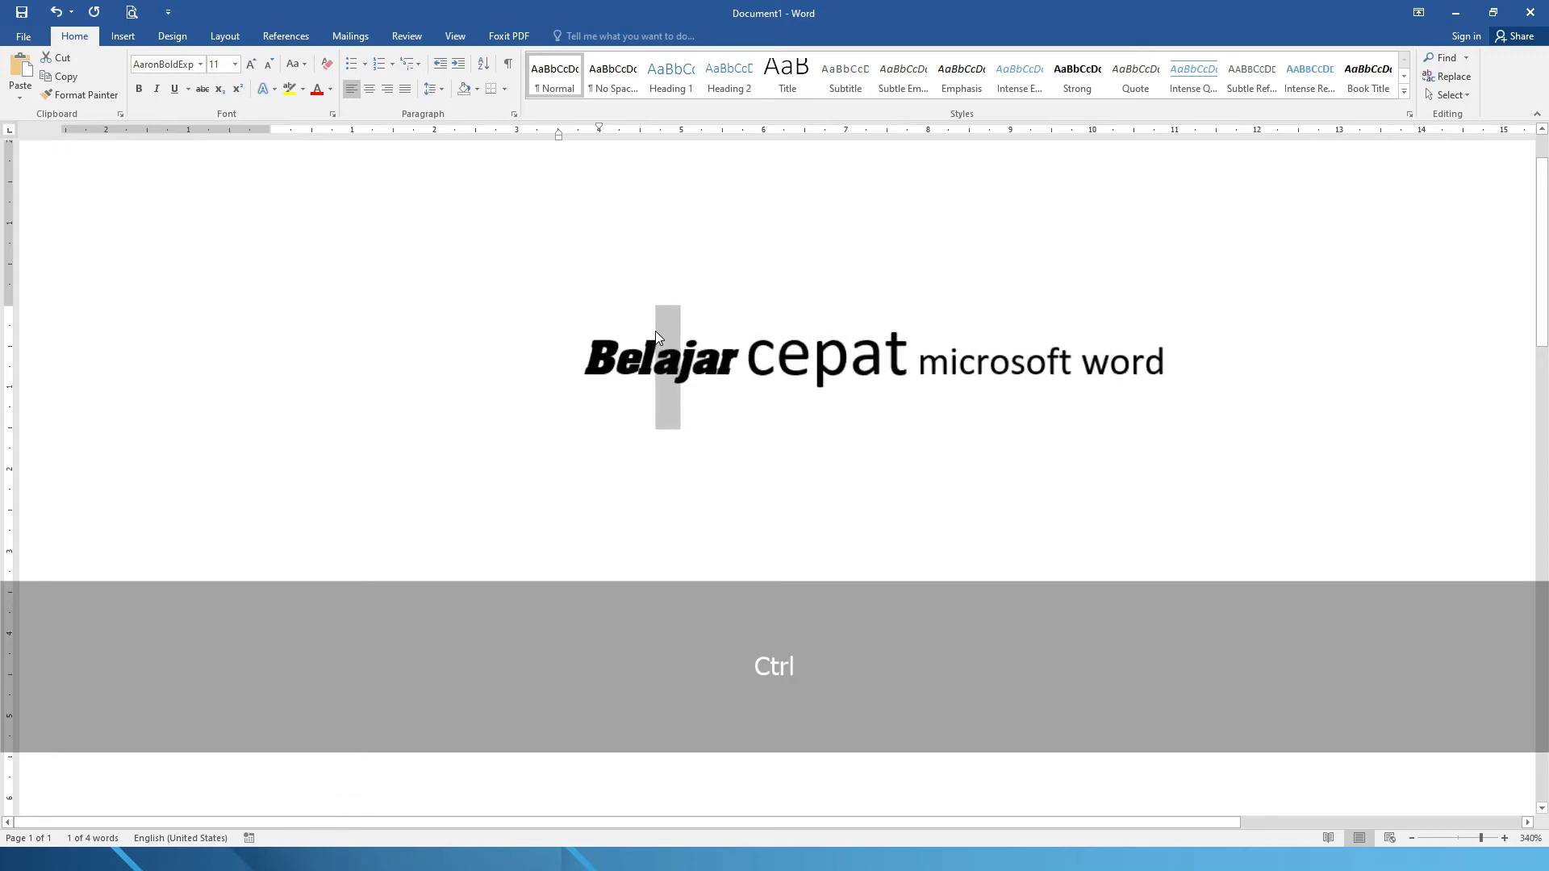
pyautogui.scroll(1, 655, 337)
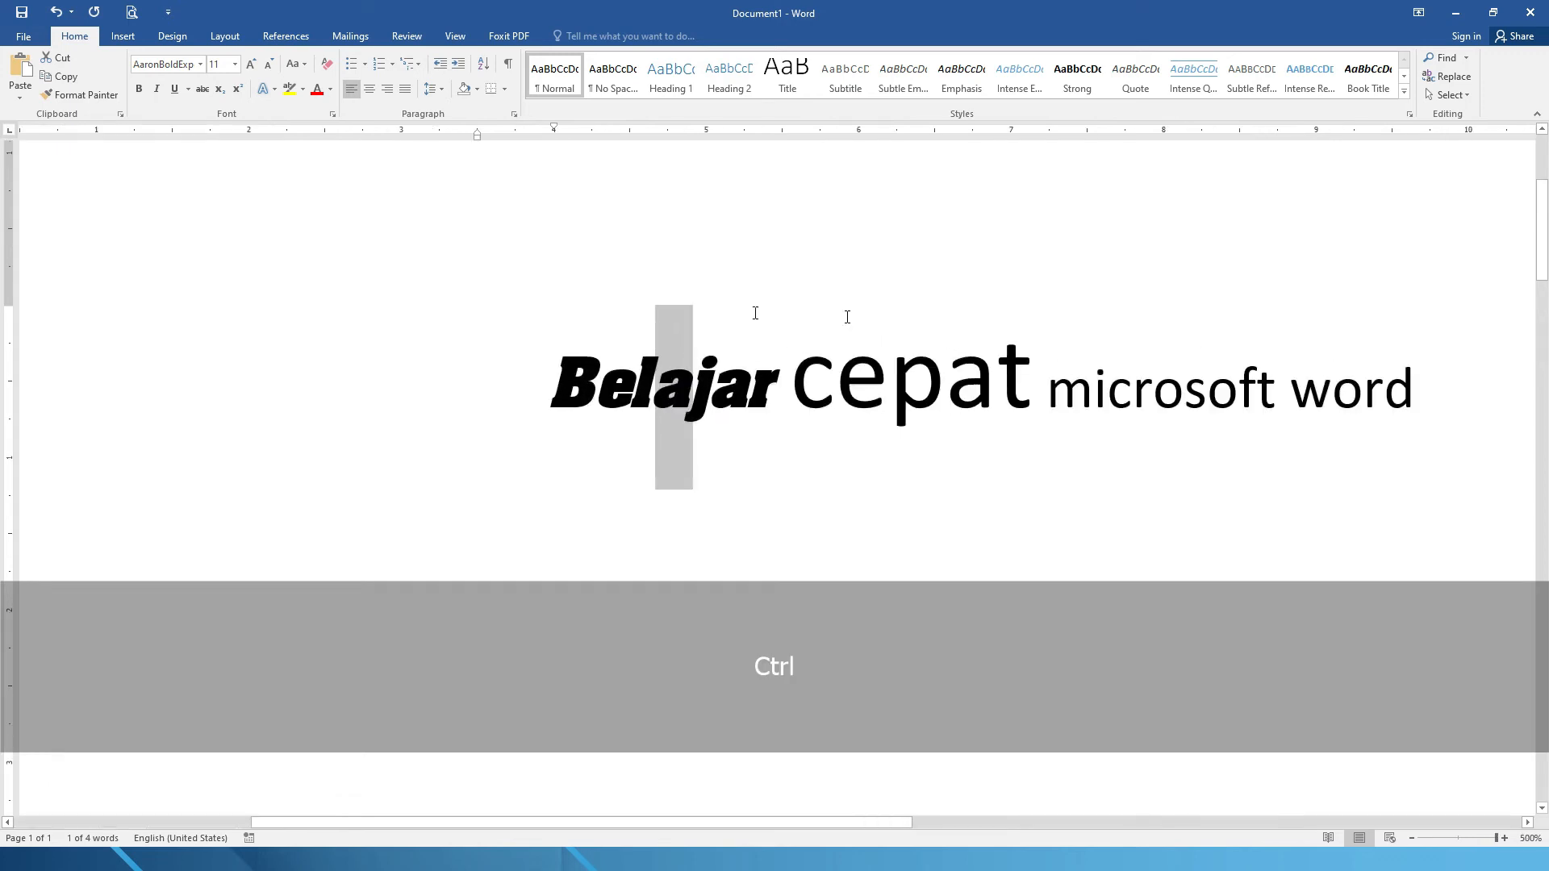
pyautogui.click(693, 355)
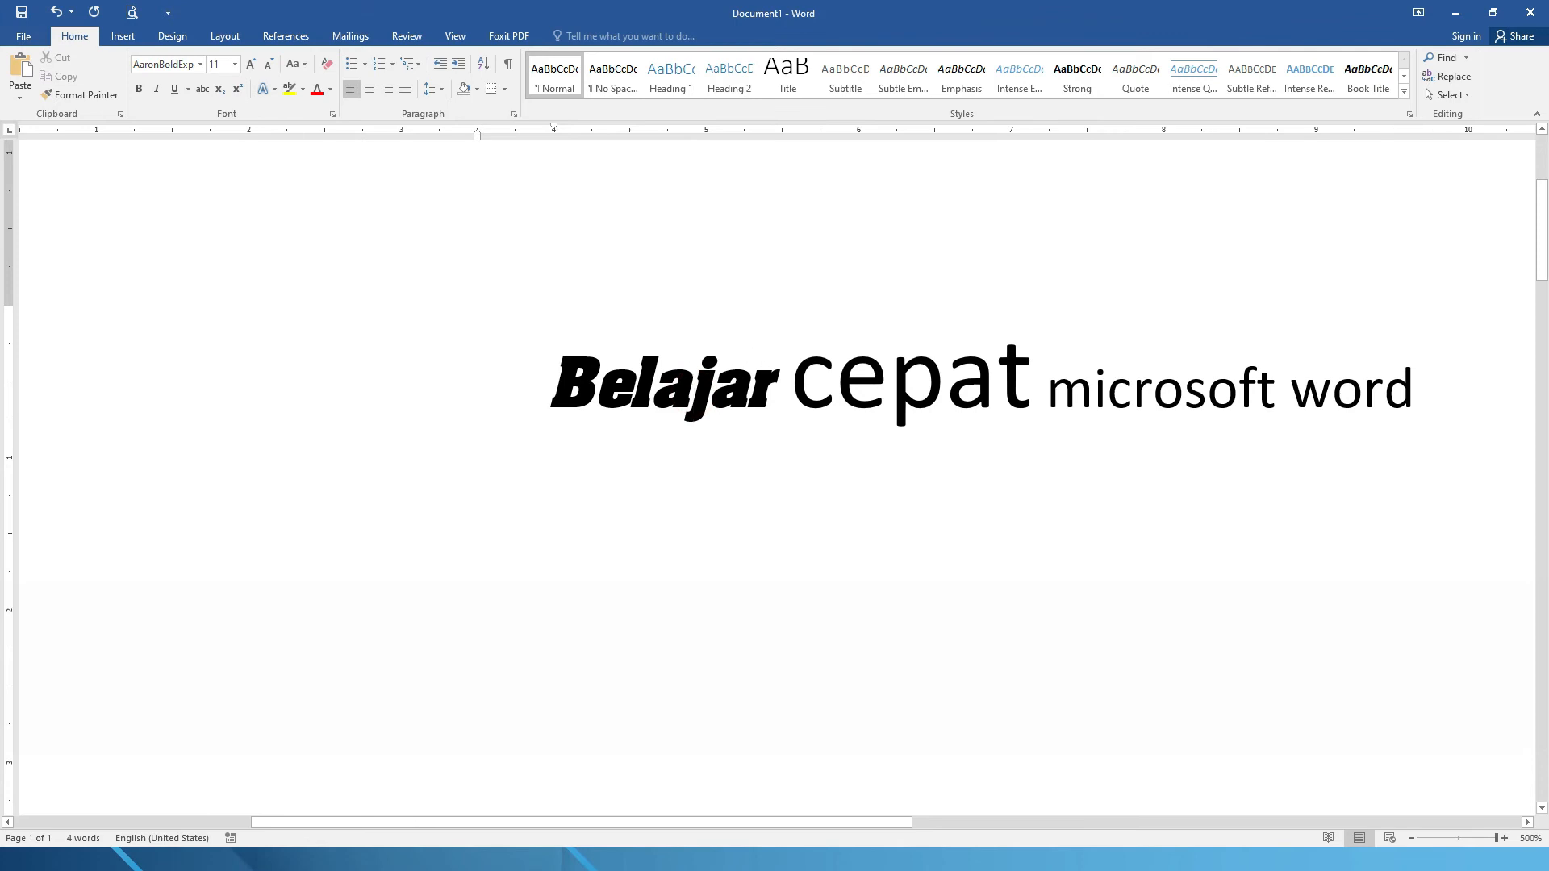
pyautogui.hotkey('shift', 'Left')
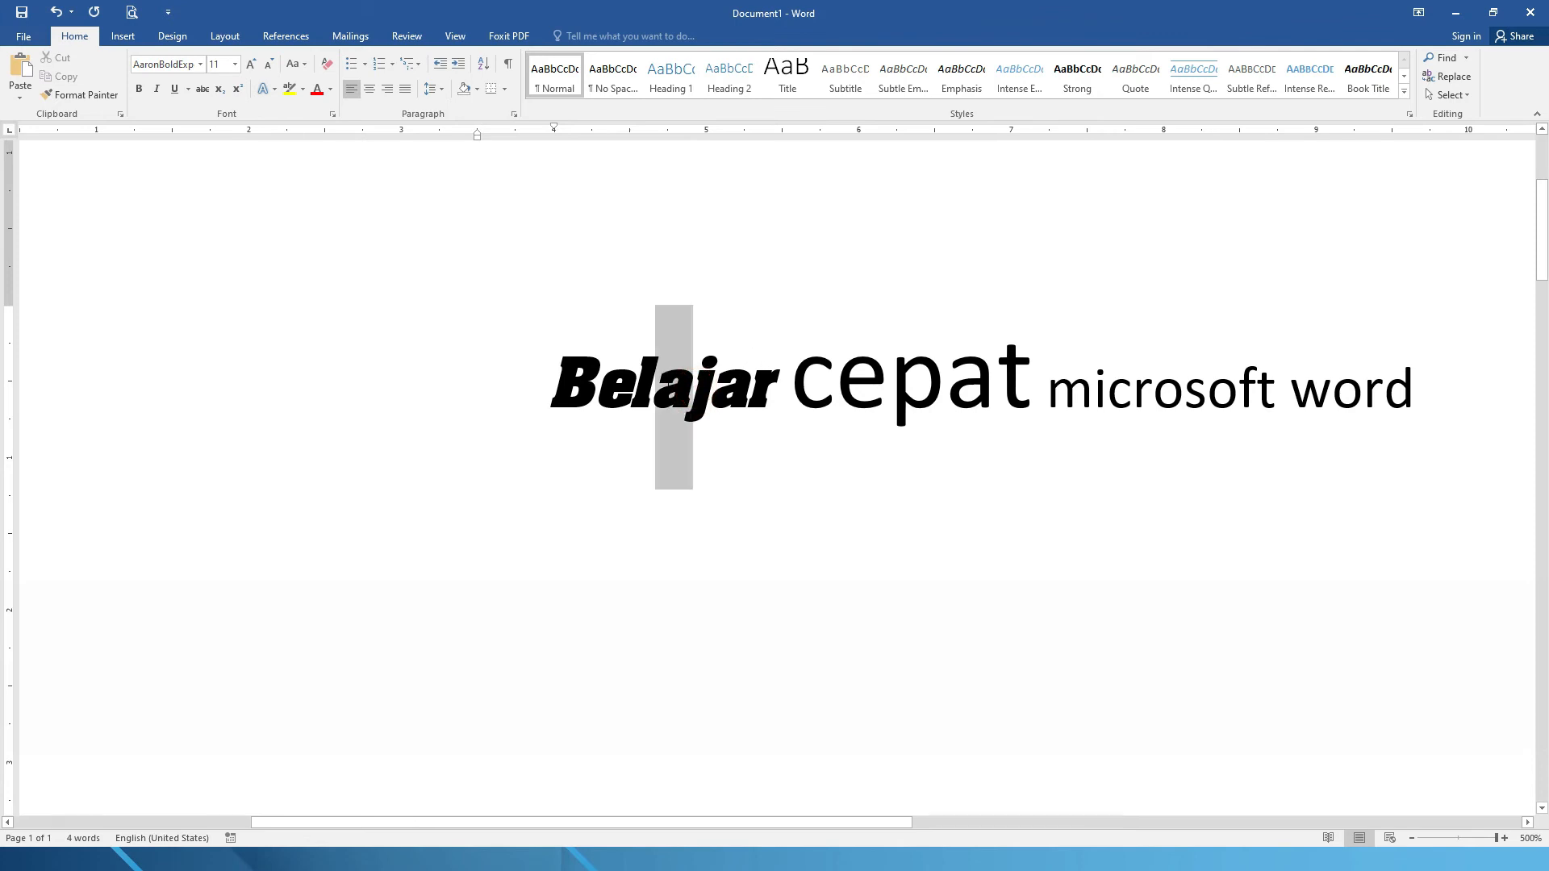
pyautogui.click(700, 387)
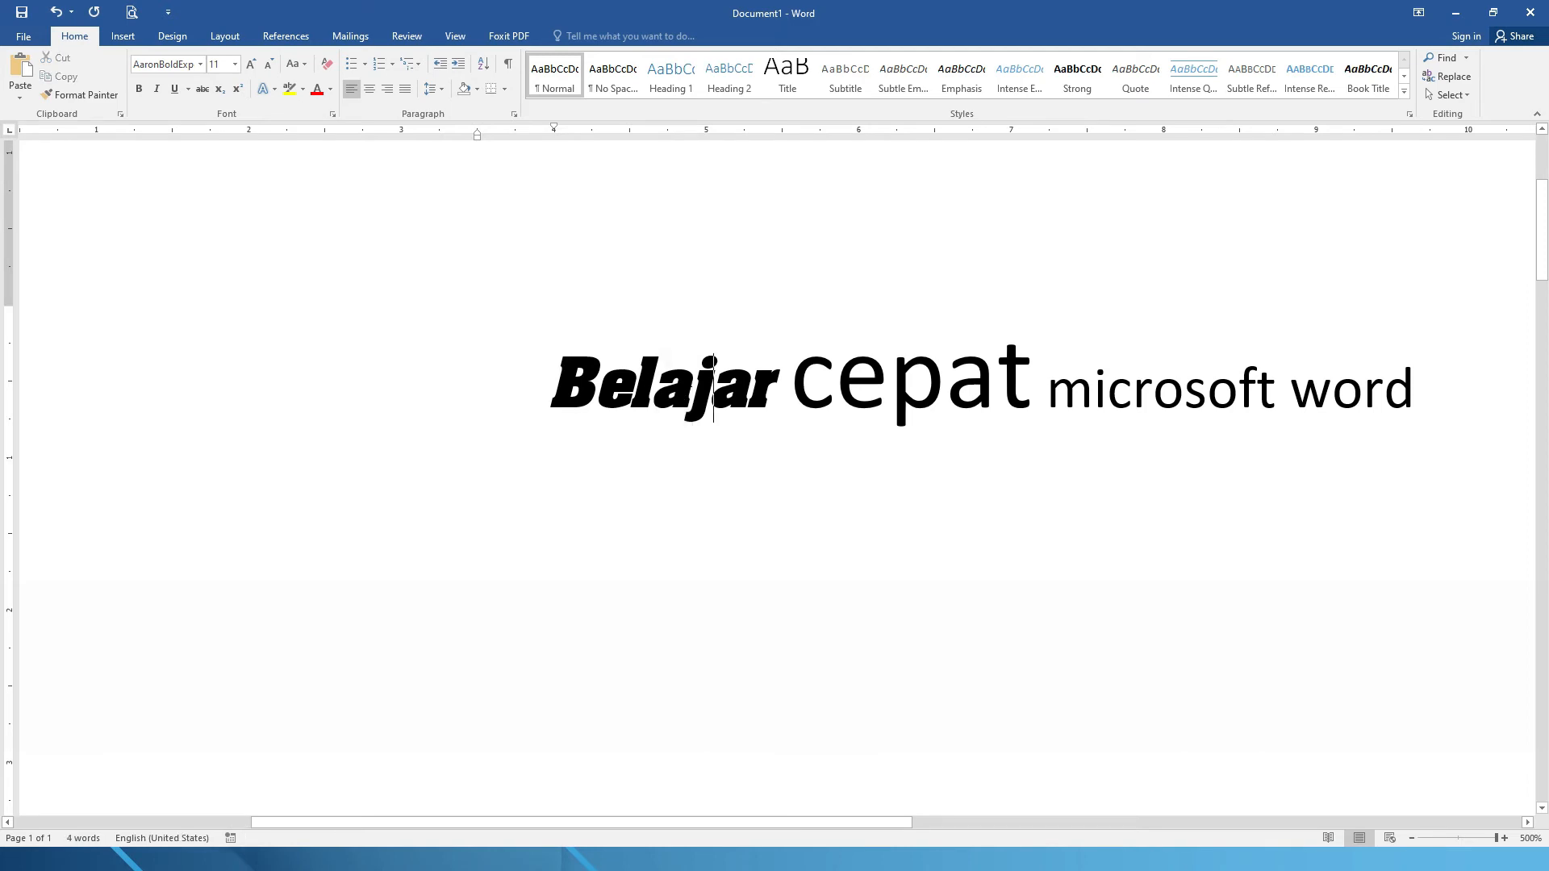
pyautogui.moveTo(692, 390); pyautogui.dragTo(532, 392)
pyautogui.click(692, 375)
pyautogui.moveTo(692, 373); pyautogui.dragTo(656, 378)
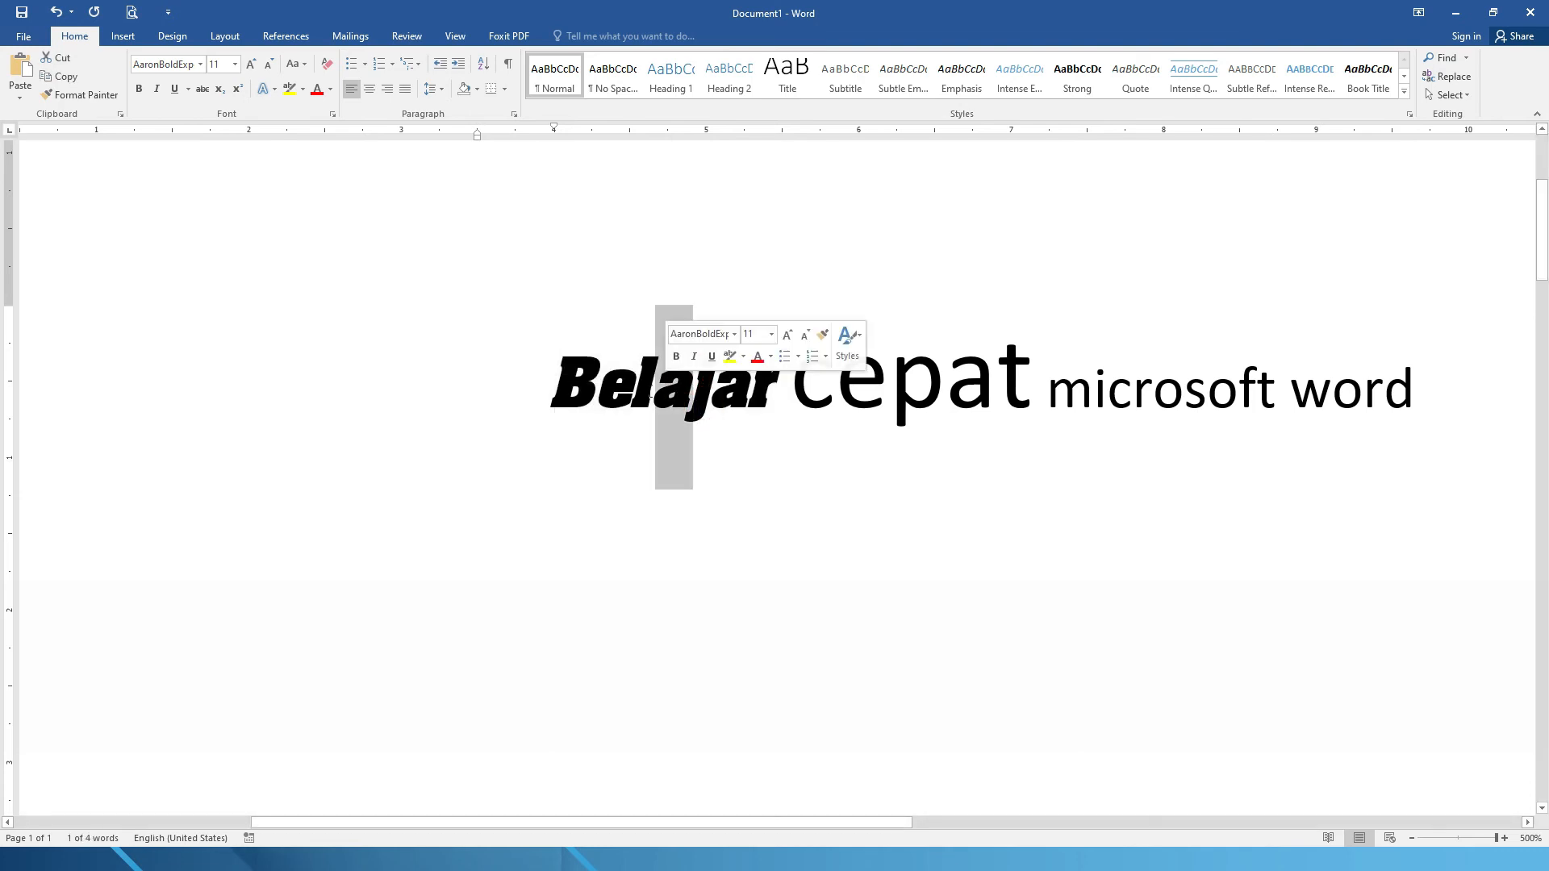
pyautogui.click(236, 69)
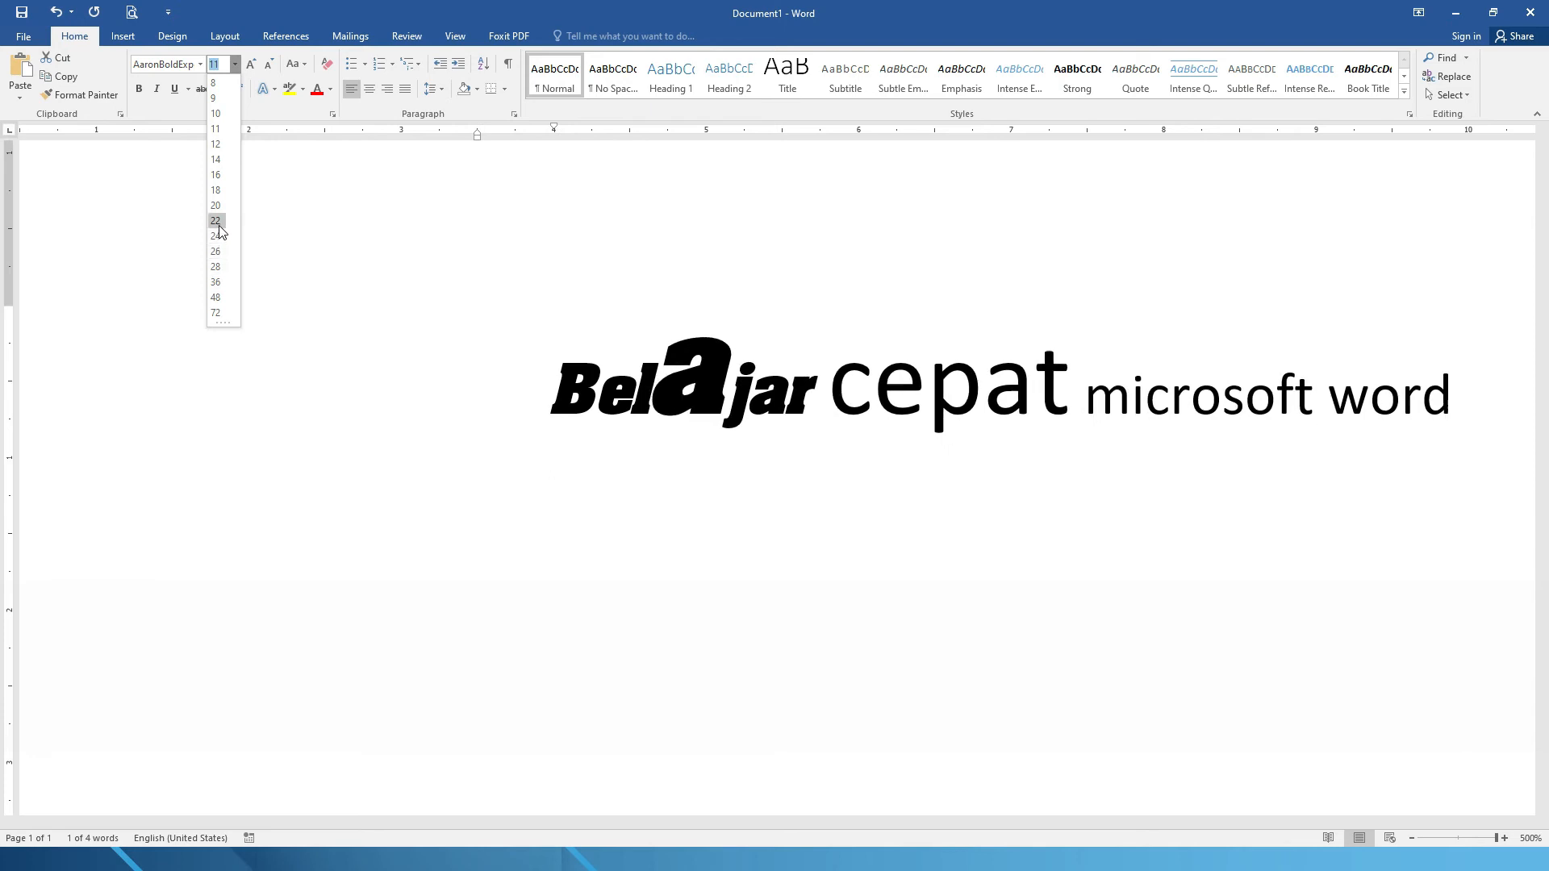
pyautogui.click(217, 191)
pyautogui.press('Right')
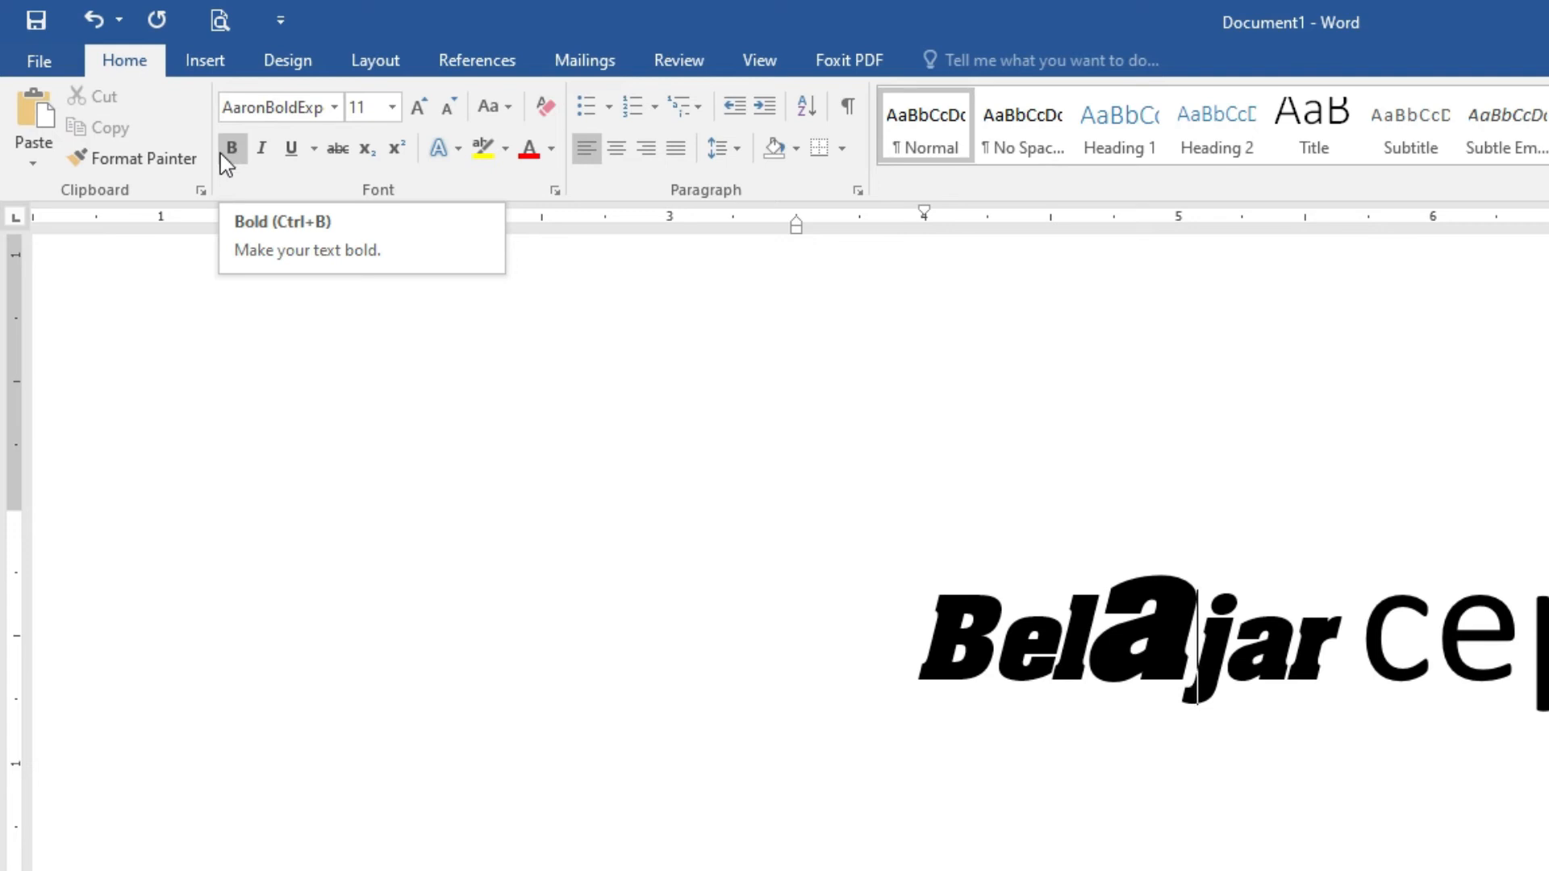
# - Make only the letter "p" in the word "cepat" bold
pyautogui.click(1106, 337)
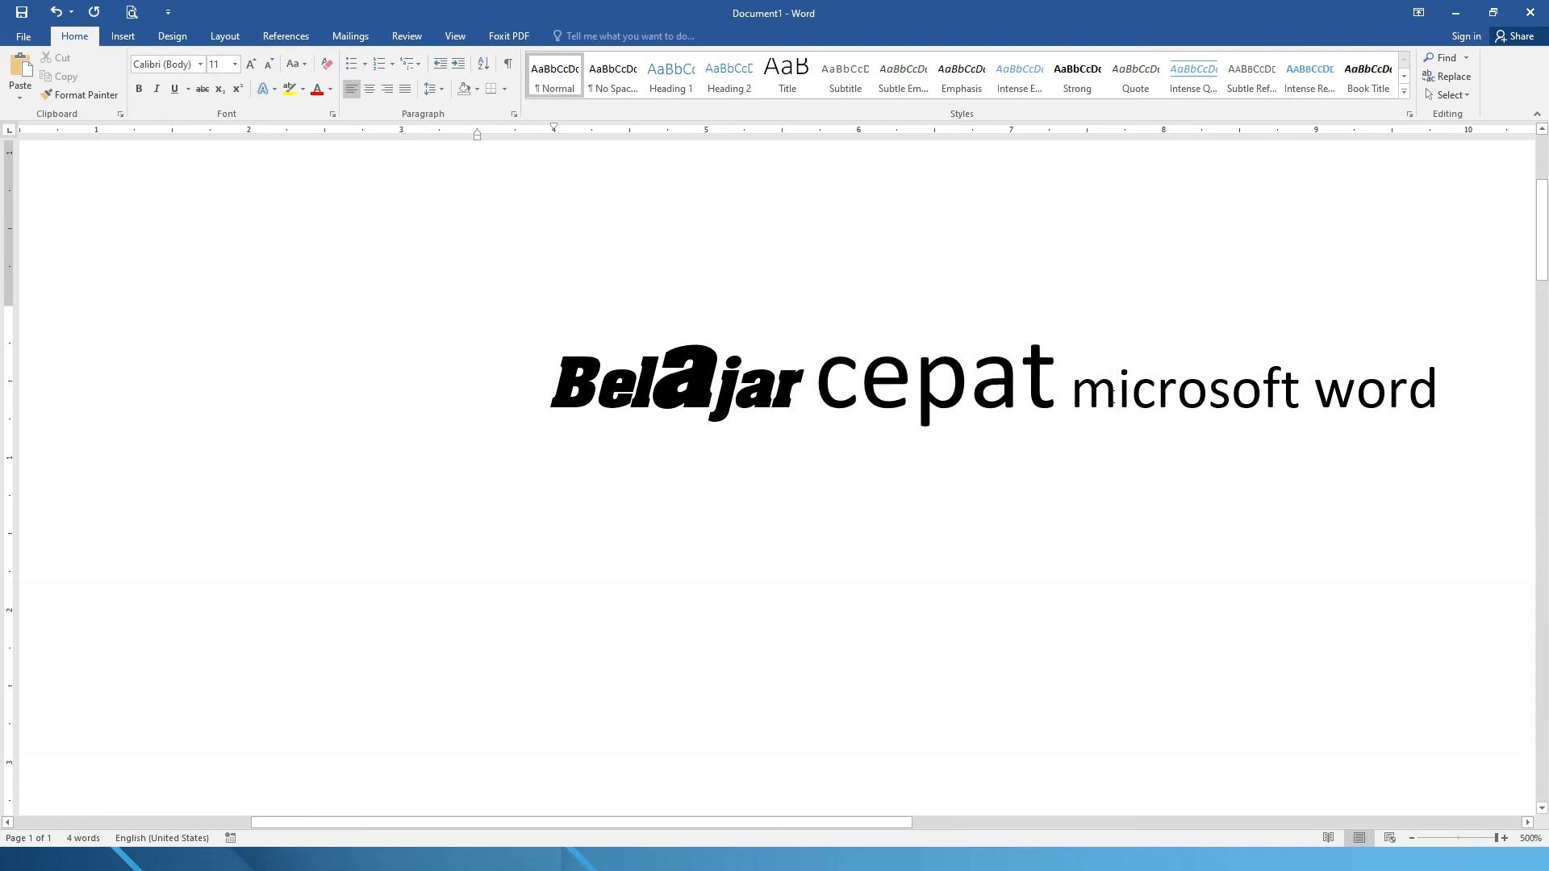
pyautogui.moveTo(915, 368); pyautogui.dragTo(968, 367)
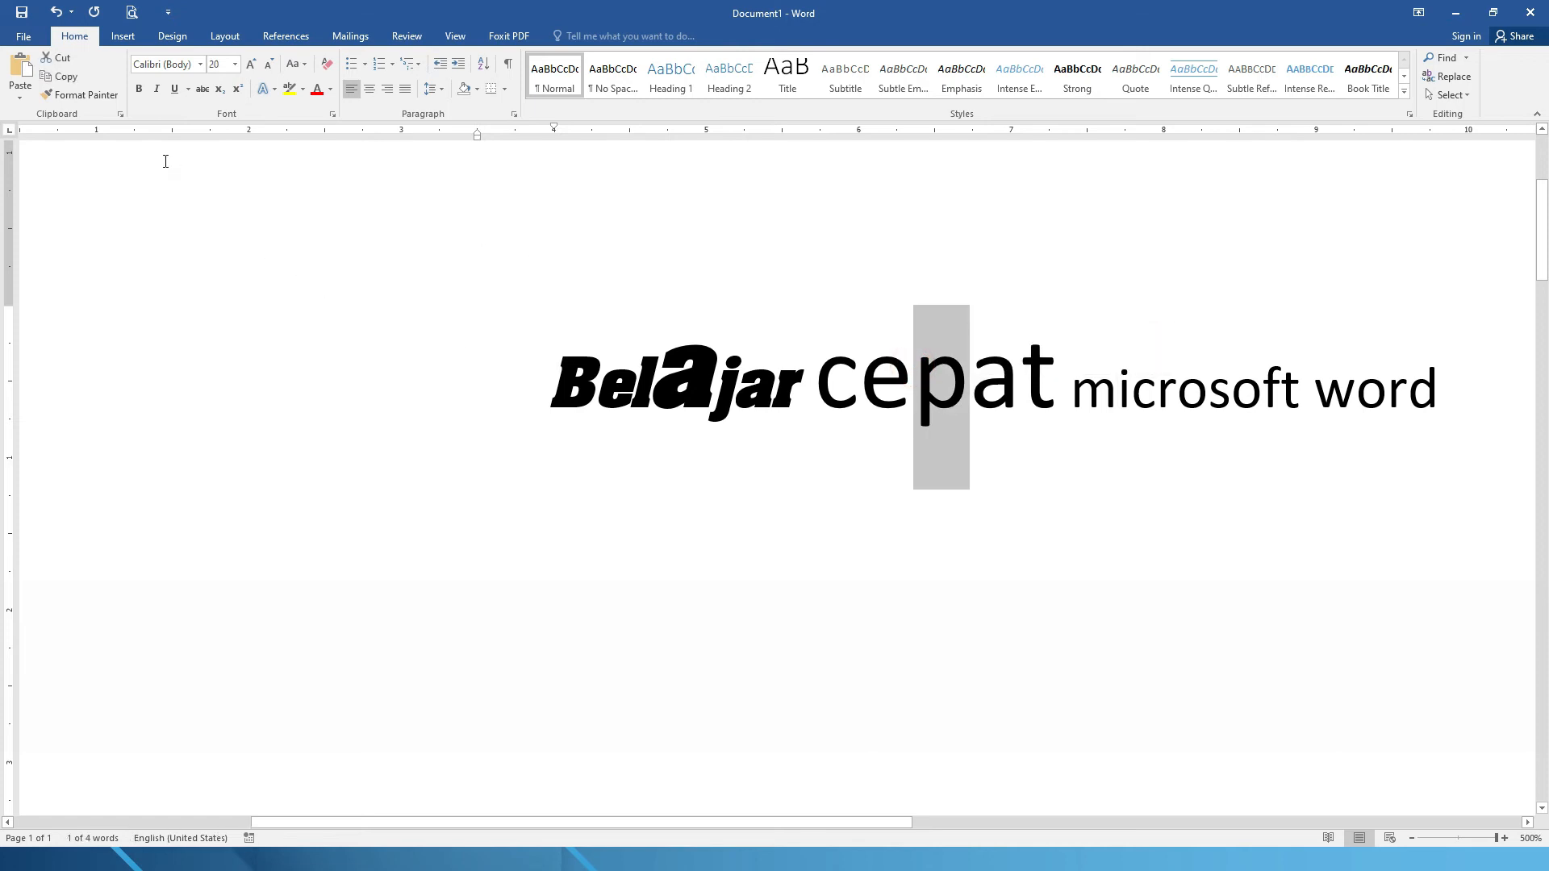
pyautogui.click(141, 93)
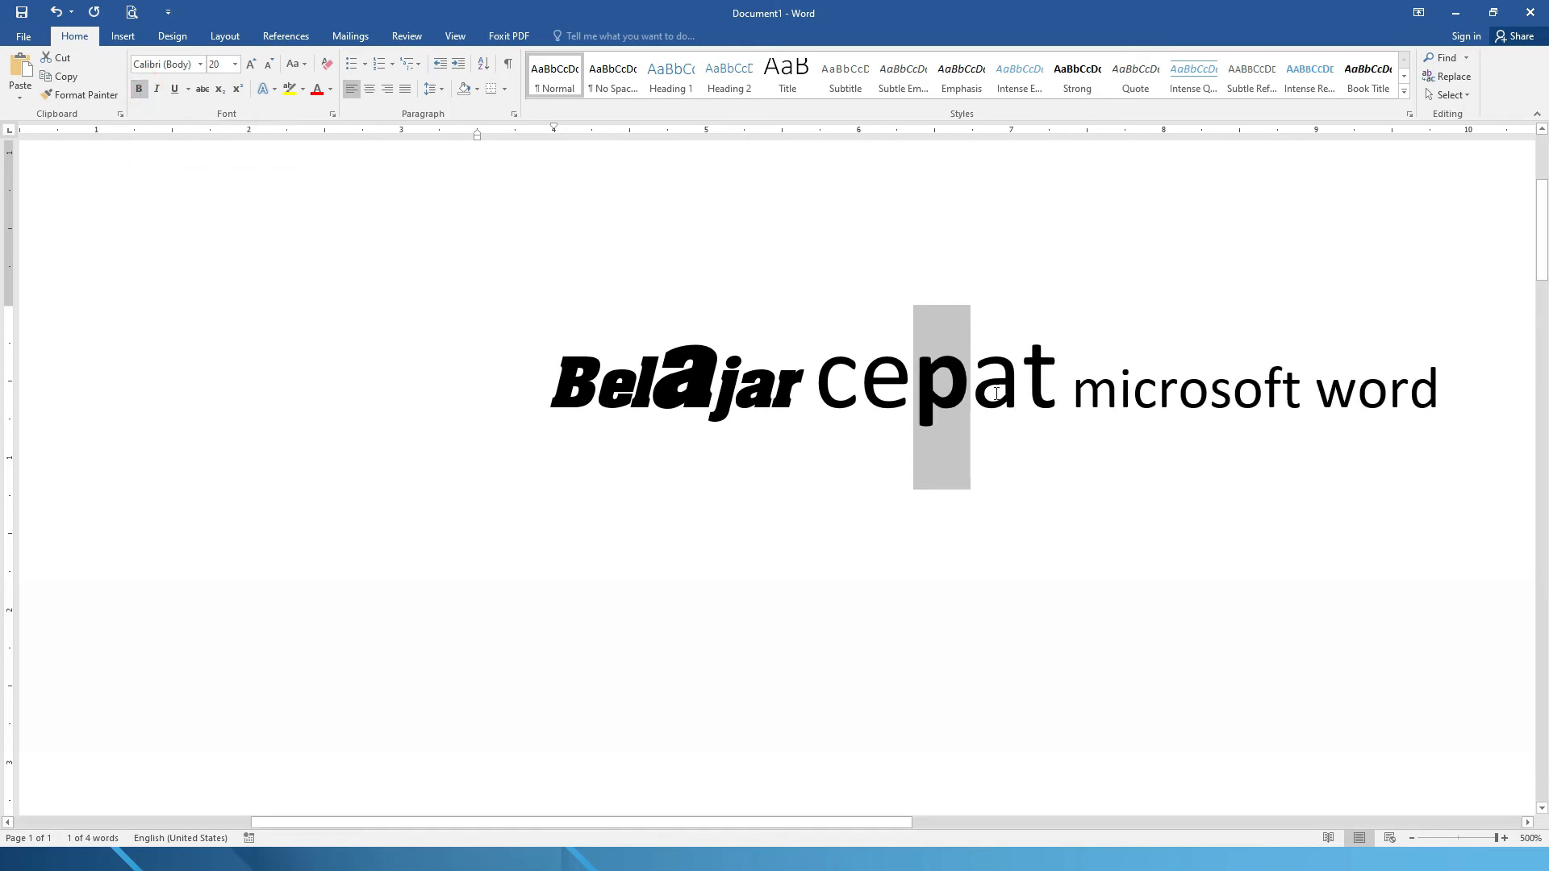
pyautogui.click(968, 384)
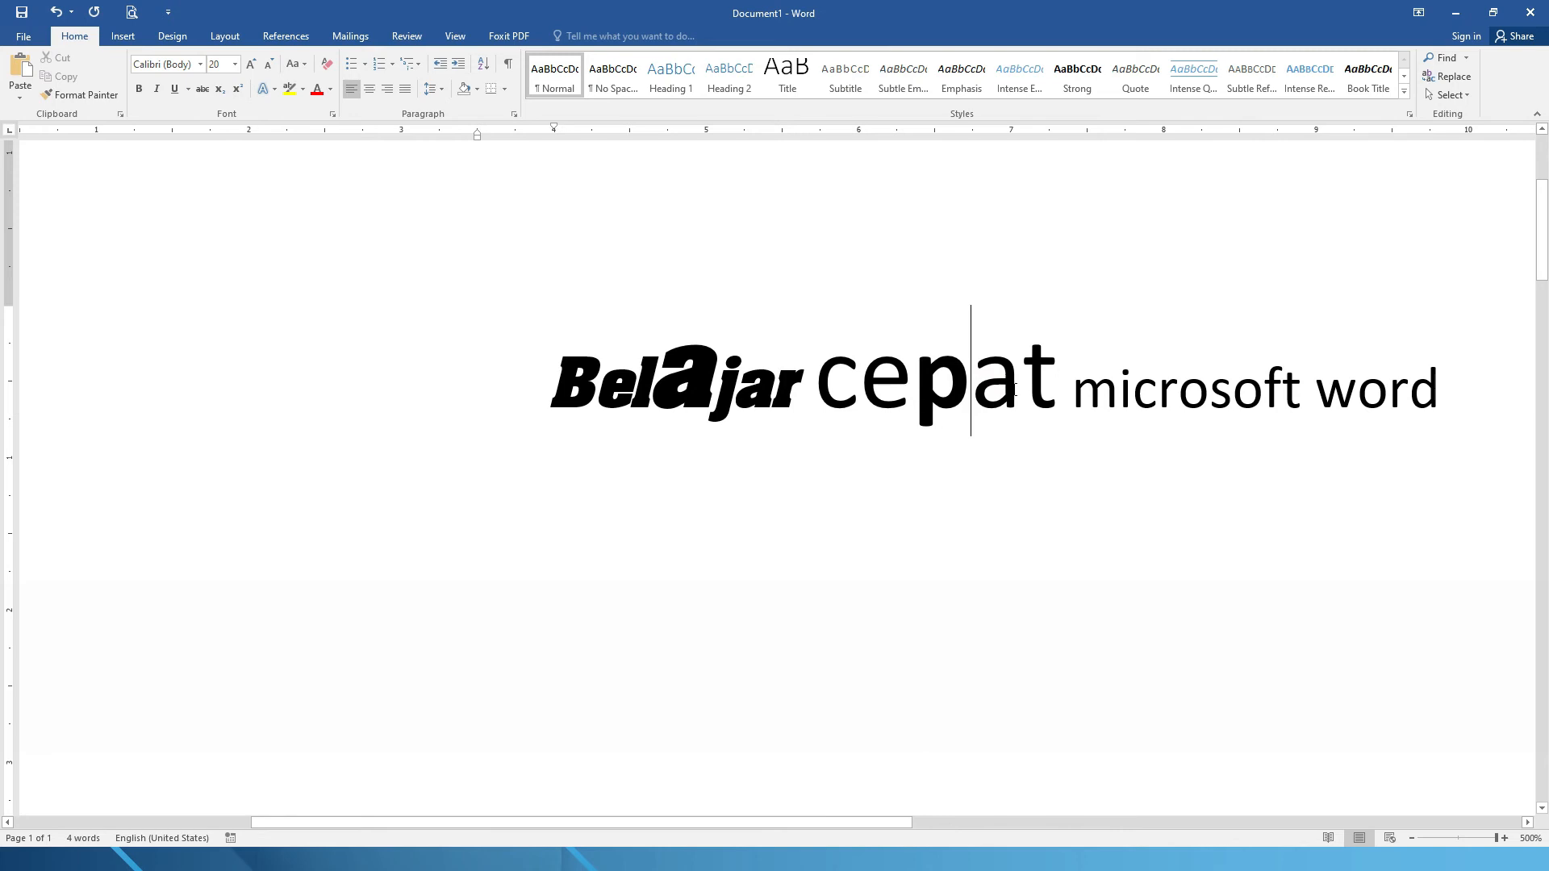
pyautogui.moveTo(968, 384); pyautogui.dragTo(914, 386)
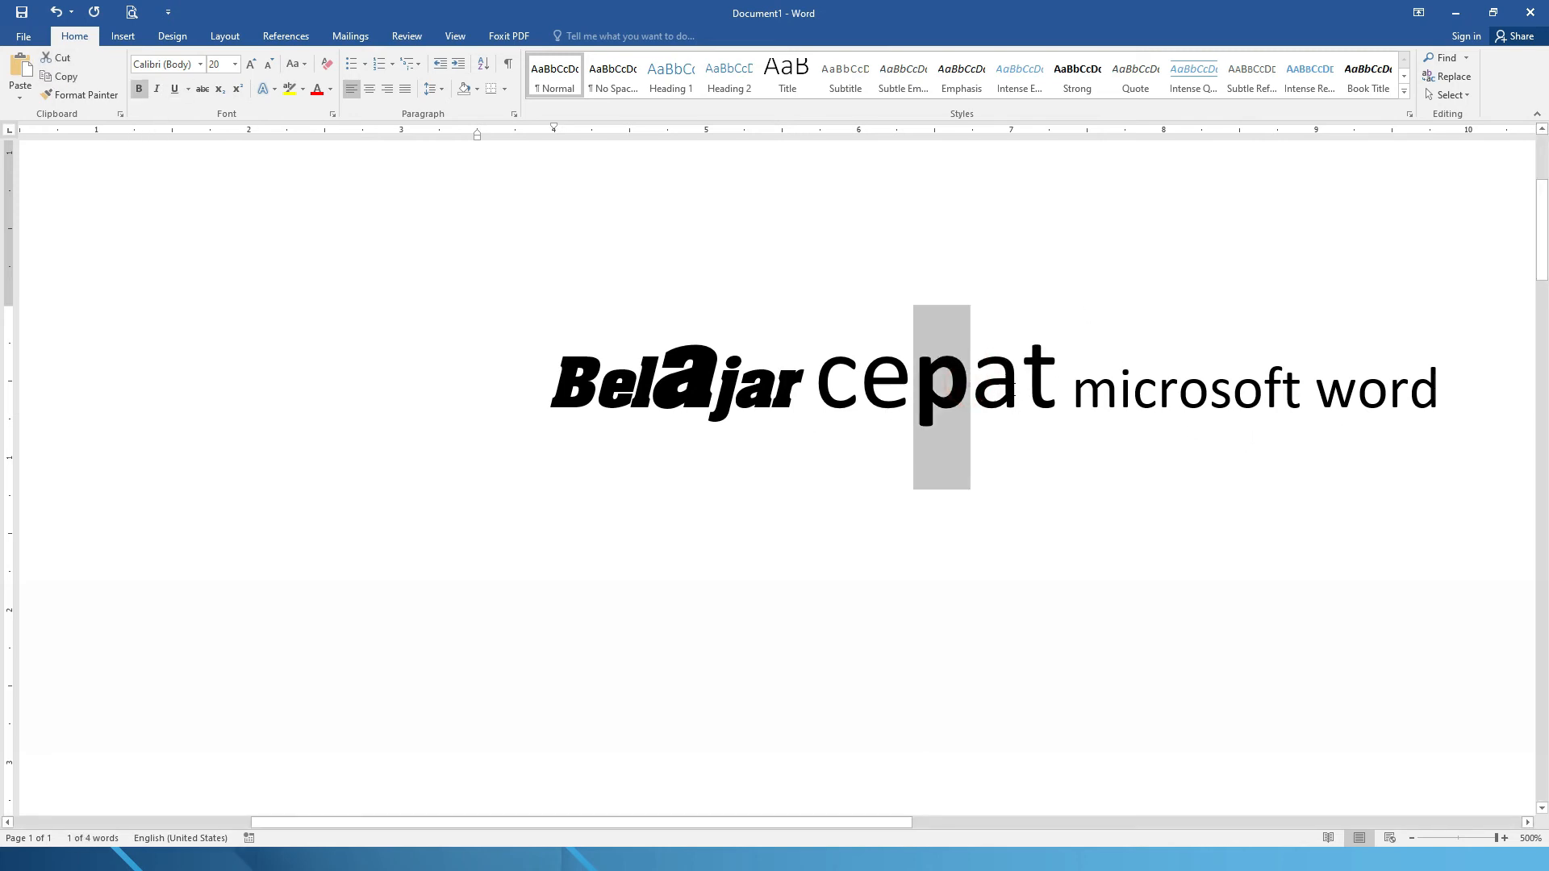
pyautogui.click(1020, 386)
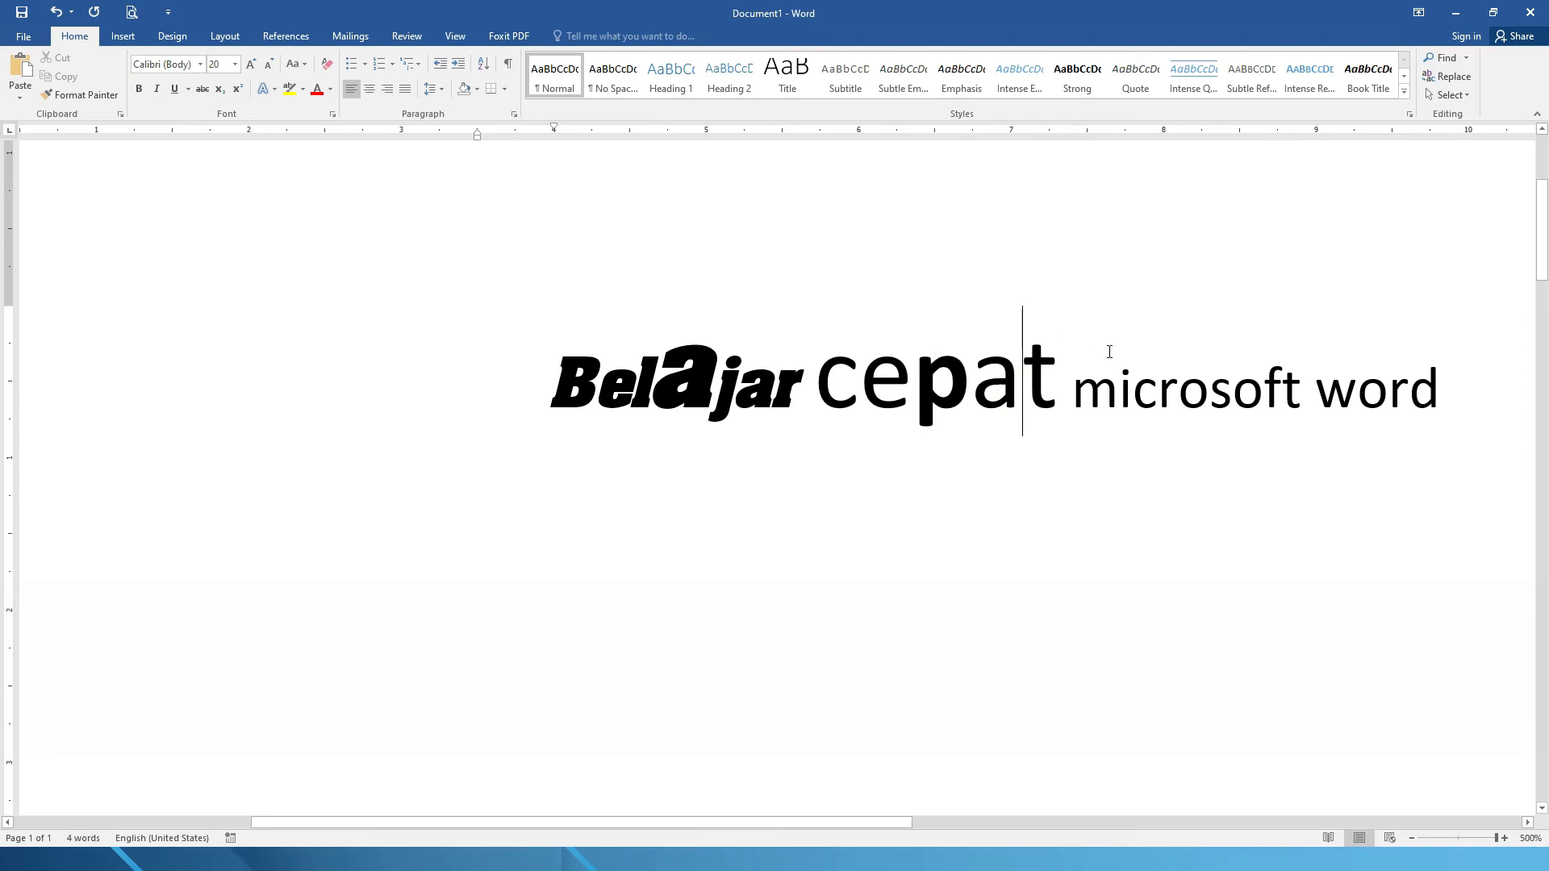
# - Italicize only the letter "i" in the word "microsoft"
pyautogui.click(1125, 388)
pyautogui.click(156, 90)
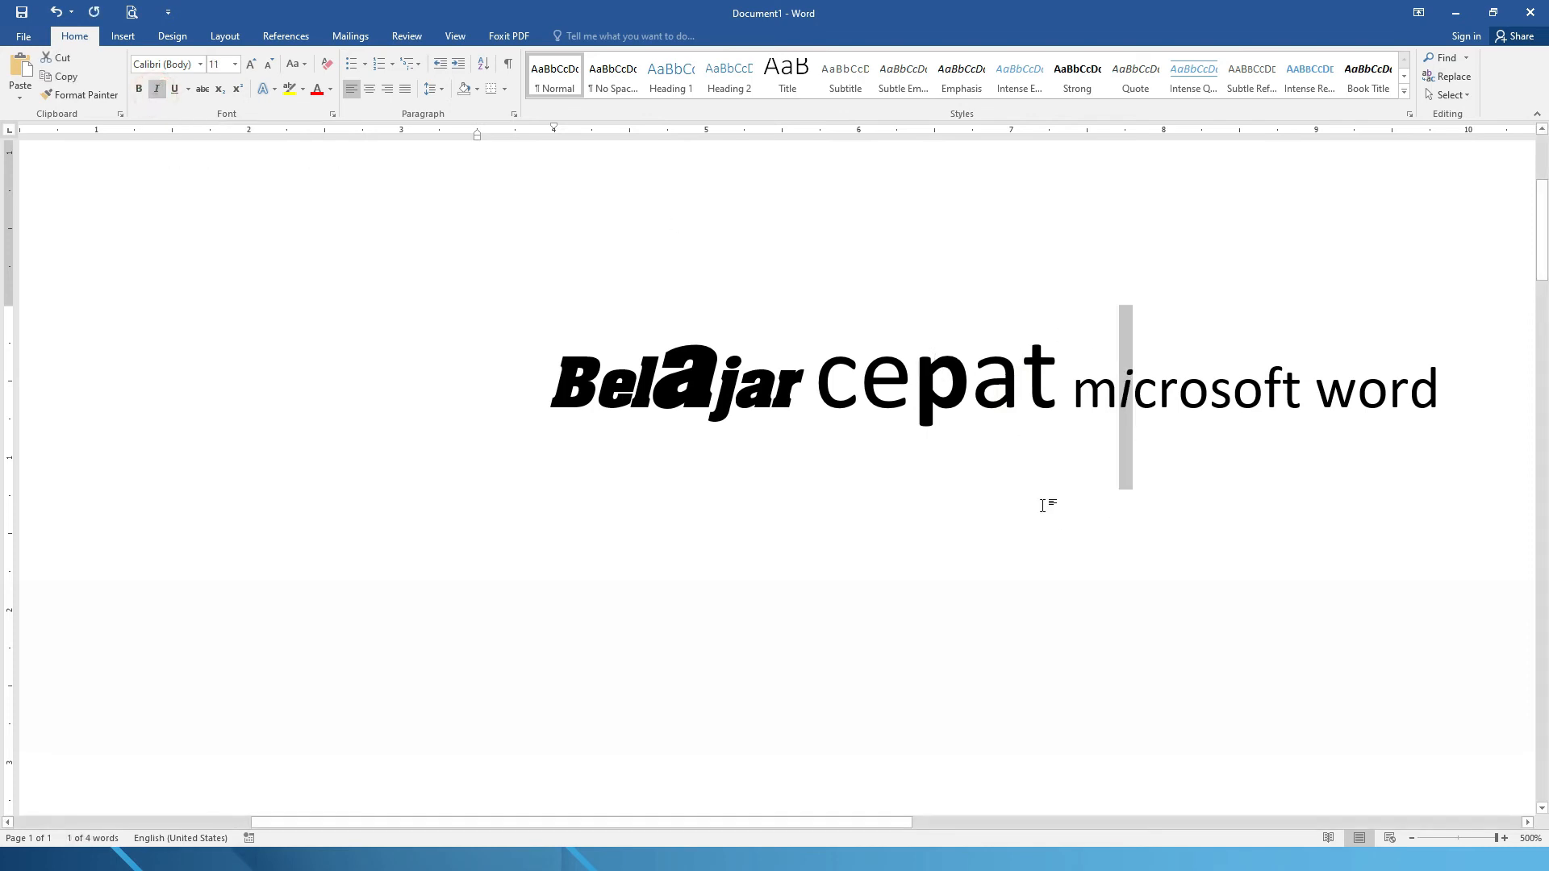
pyautogui.click(1128, 400)
pyautogui.click(1170, 405)
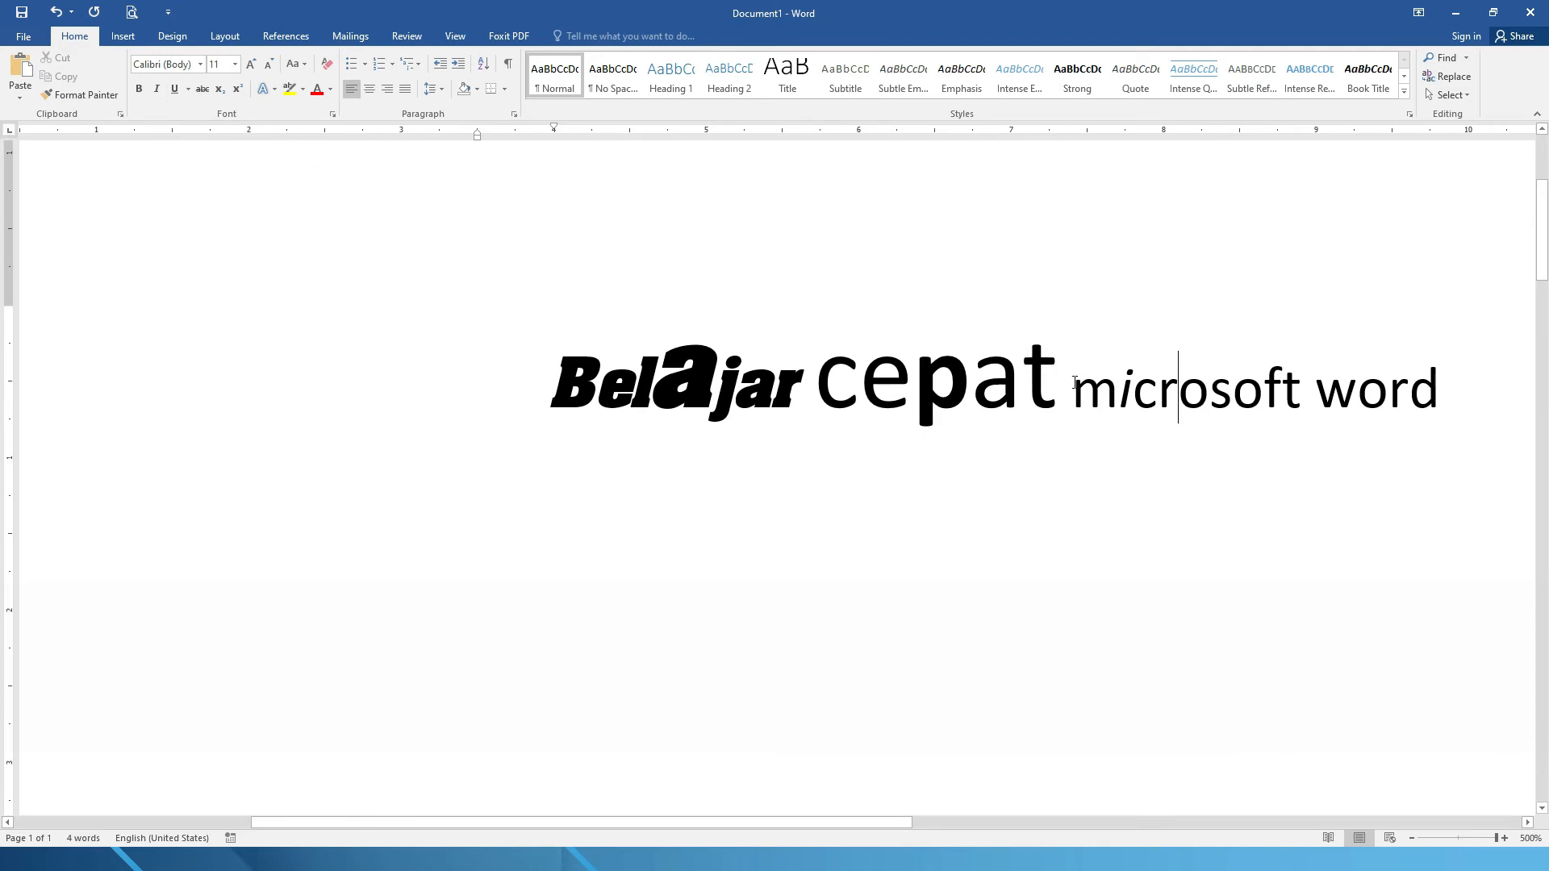
# - Underline the whole word "microsoft" with a single line
pyautogui.doubleClick(1247, 392)
pyautogui.click(1125, 398)
pyautogui.moveTo(1079, 385); pyautogui.dragTo(1296, 390)
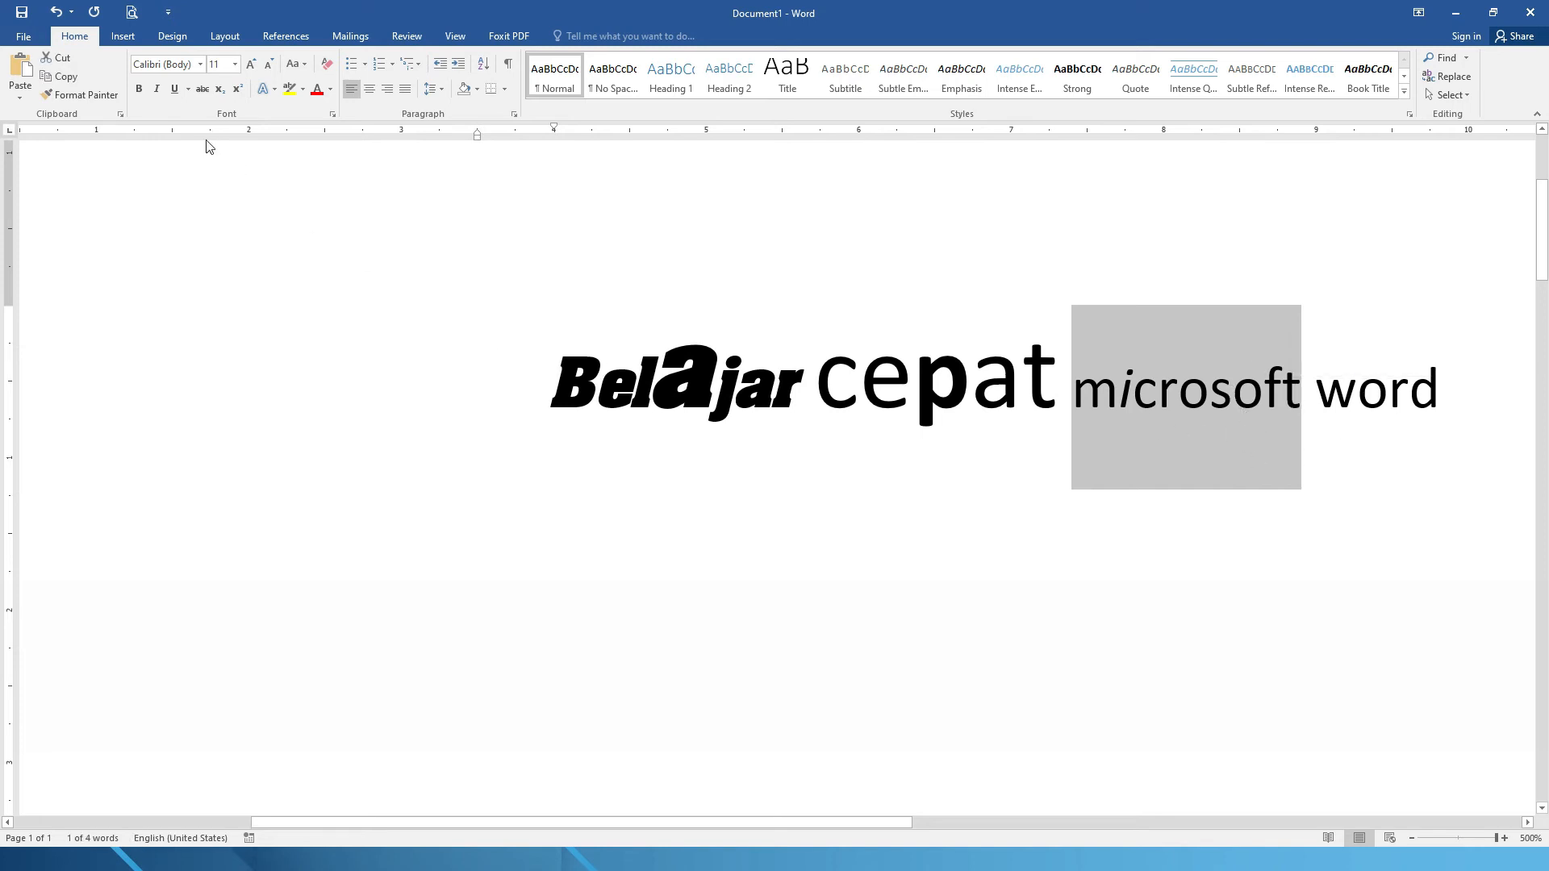
pyautogui.click(174, 89)
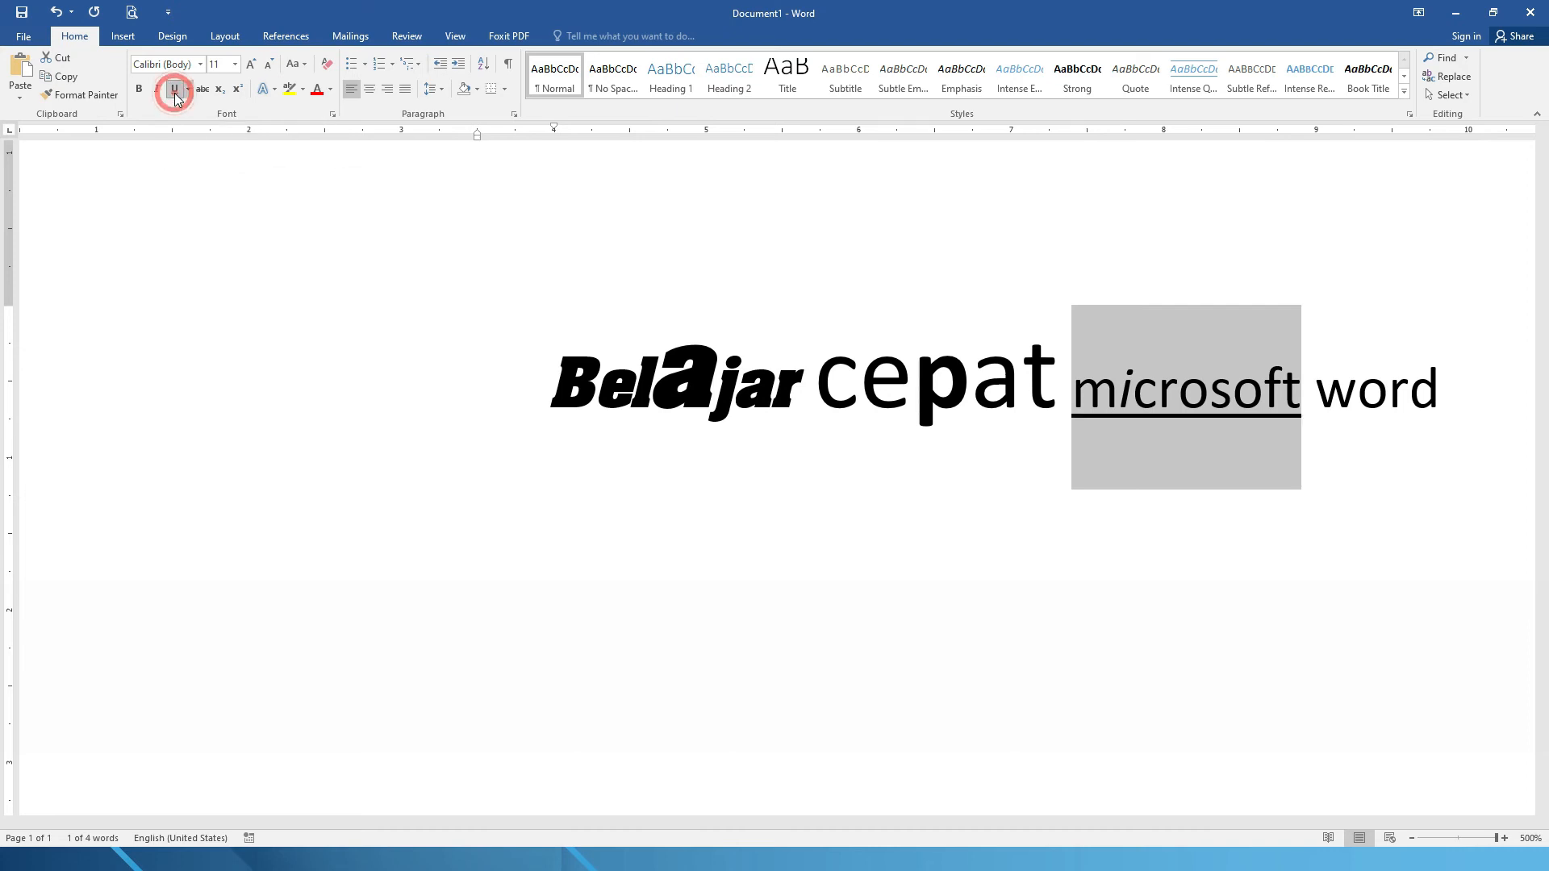
pyautogui.click(1144, 401)
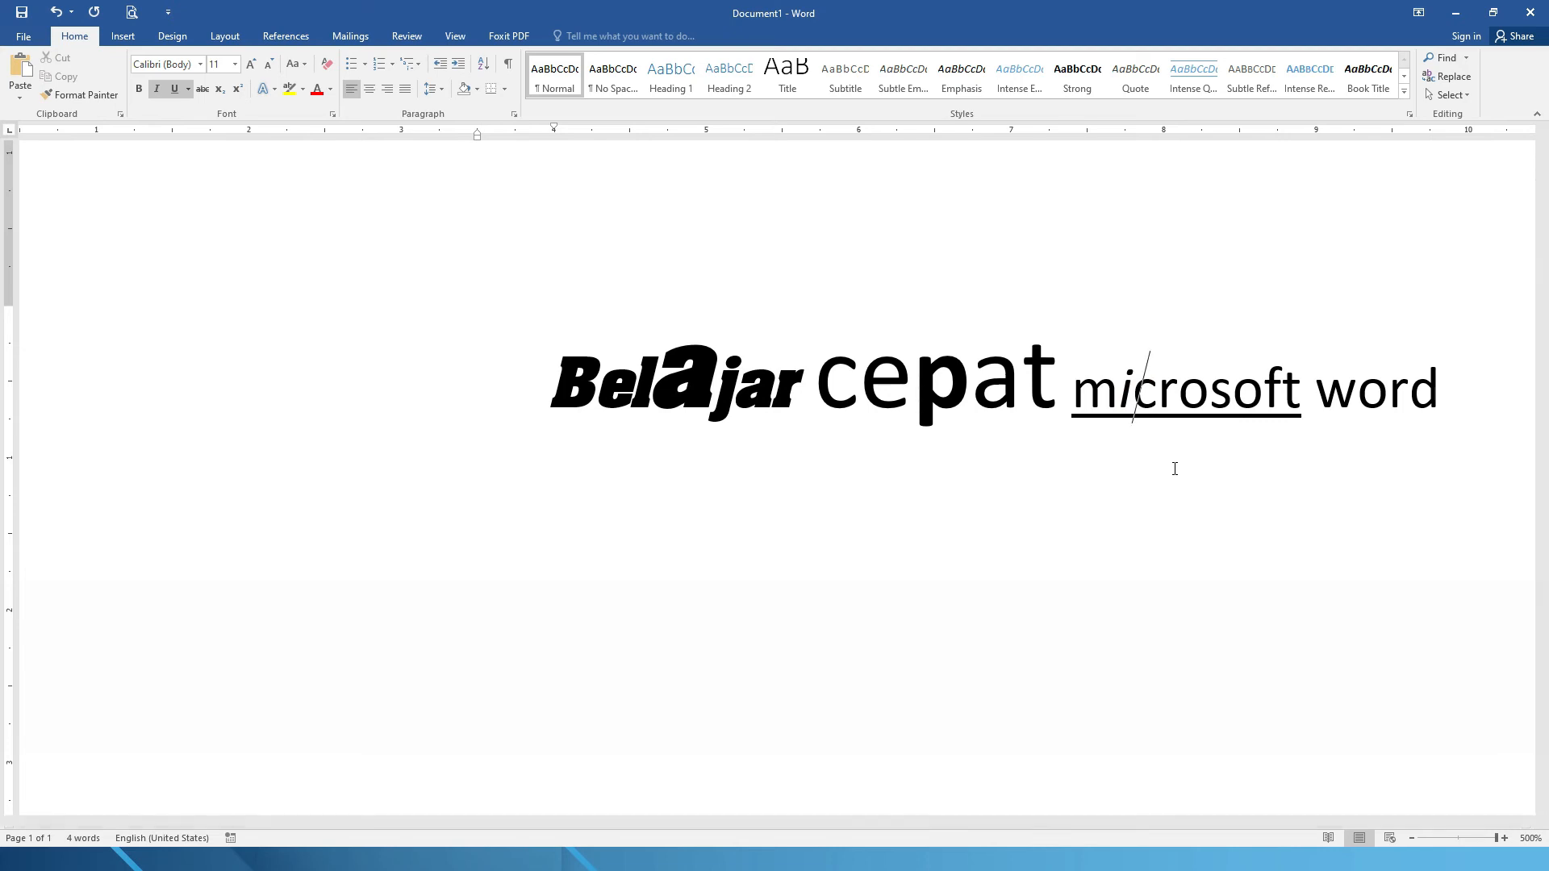
# - Apply strikethrough to the word "word" at the end of the sentence
pyautogui.doubleClick(1391, 436)
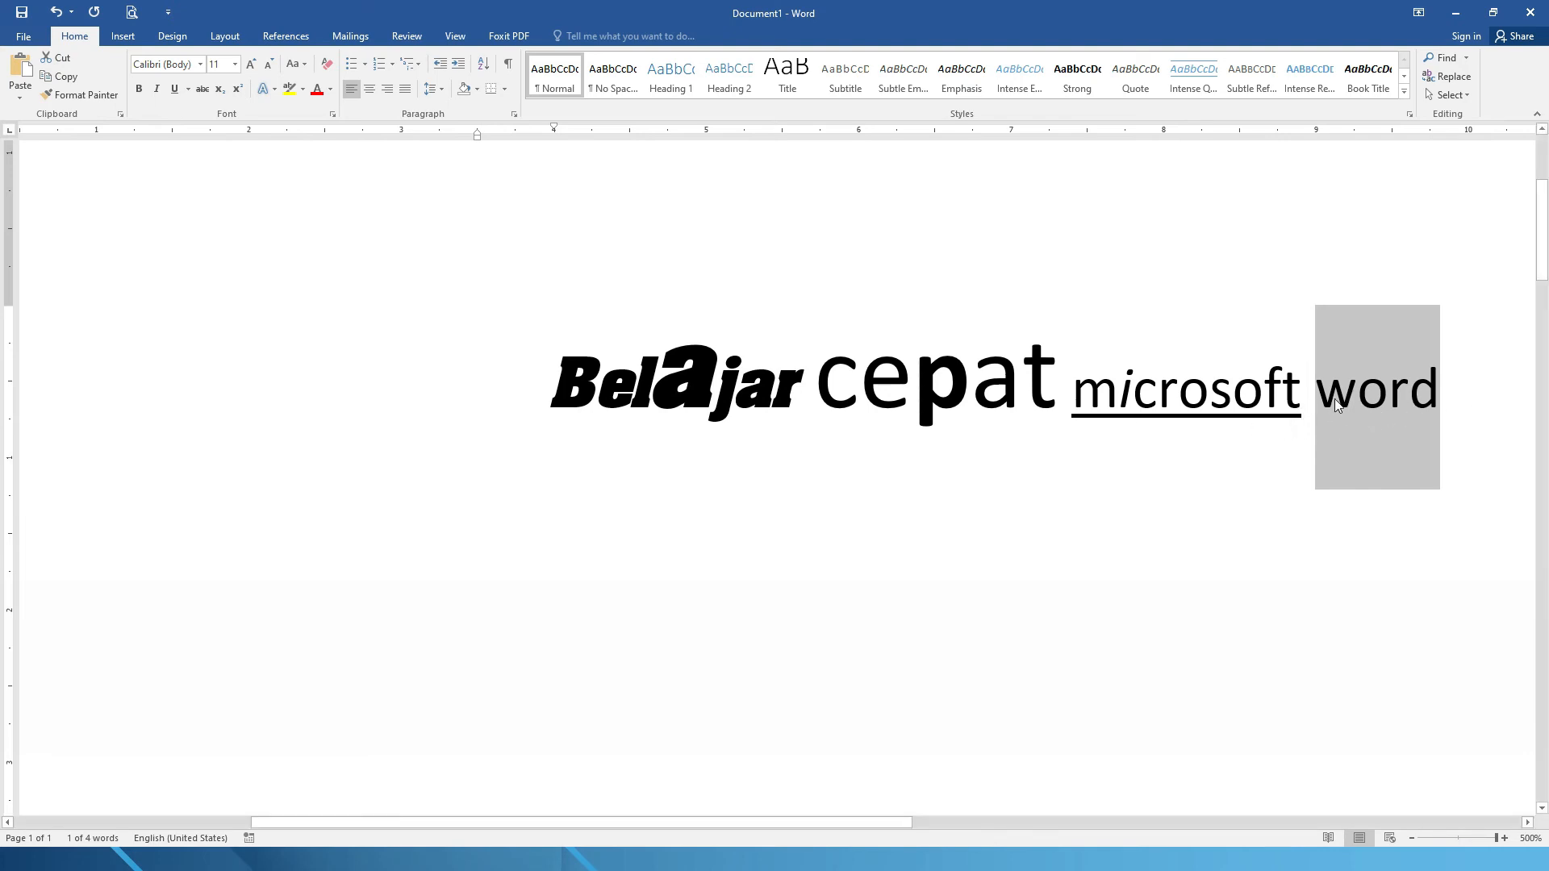
pyautogui.click(1411, 395)
pyautogui.moveTo(1317, 390); pyautogui.dragTo(1439, 393)
pyautogui.click(207, 92)
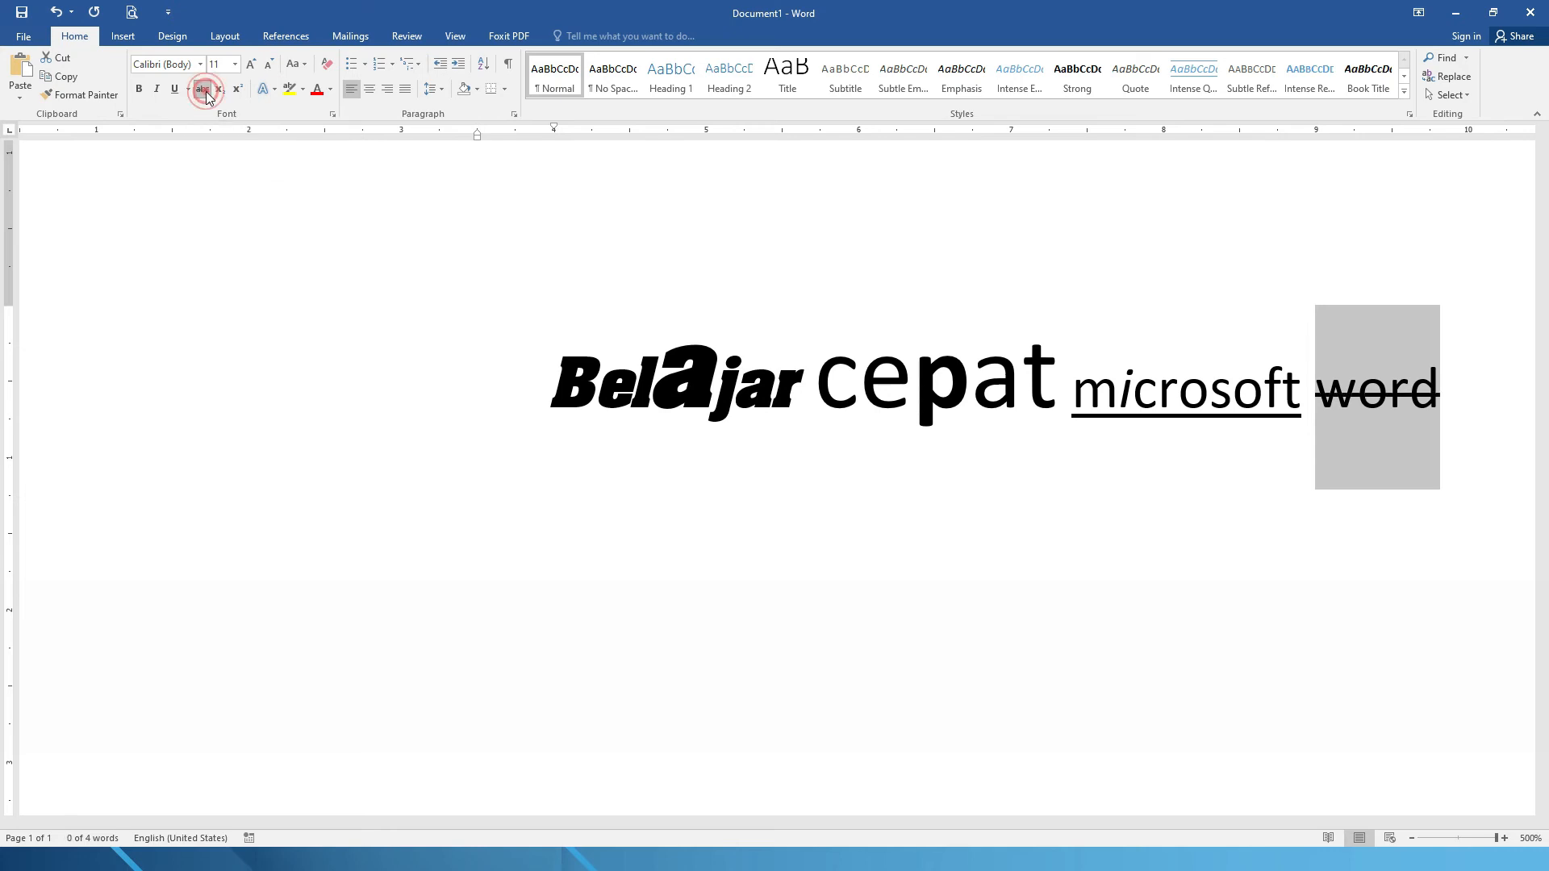
pyautogui.click(1439, 404)
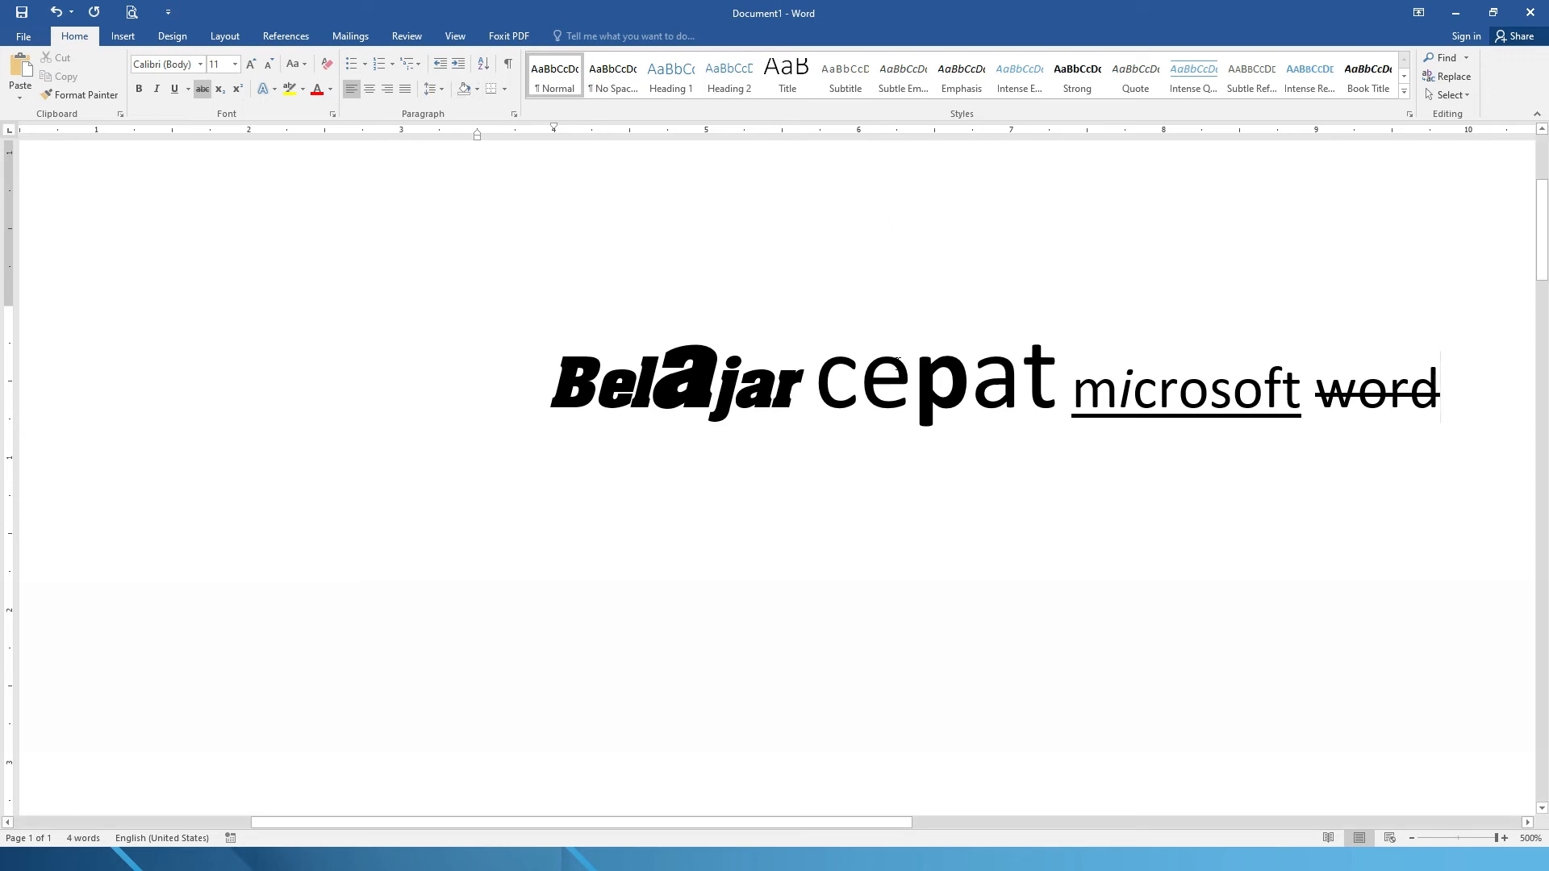
pyautogui.click(597, 430)
# - Add the formula "E = MC2" on a new line below the sentence
pyautogui.click(1450, 389)
pyautogui.press('Return')
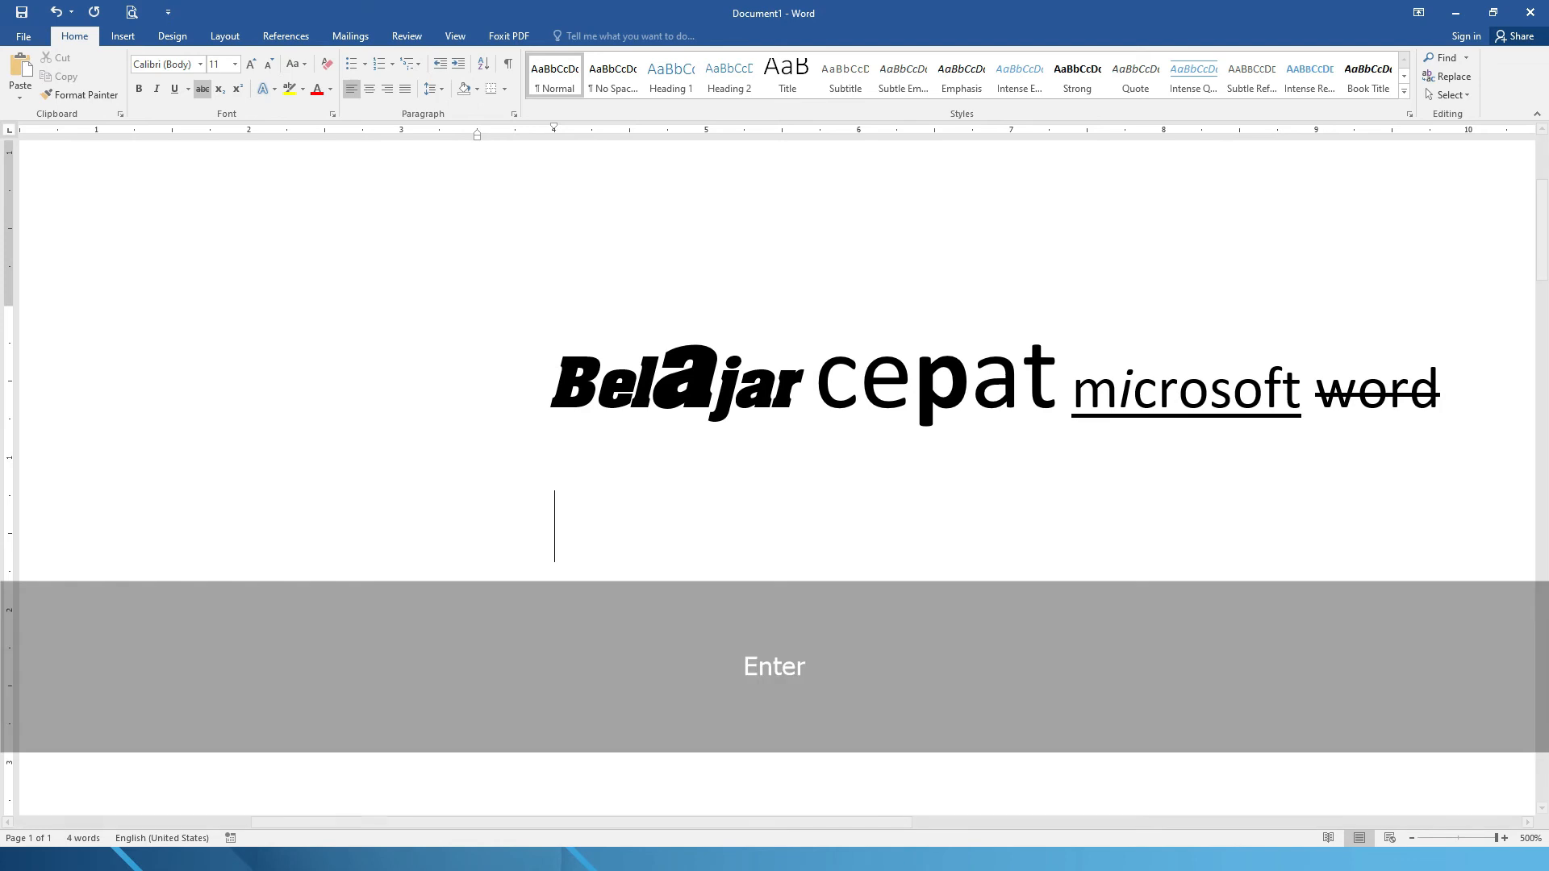
pyautogui.write('E = ')
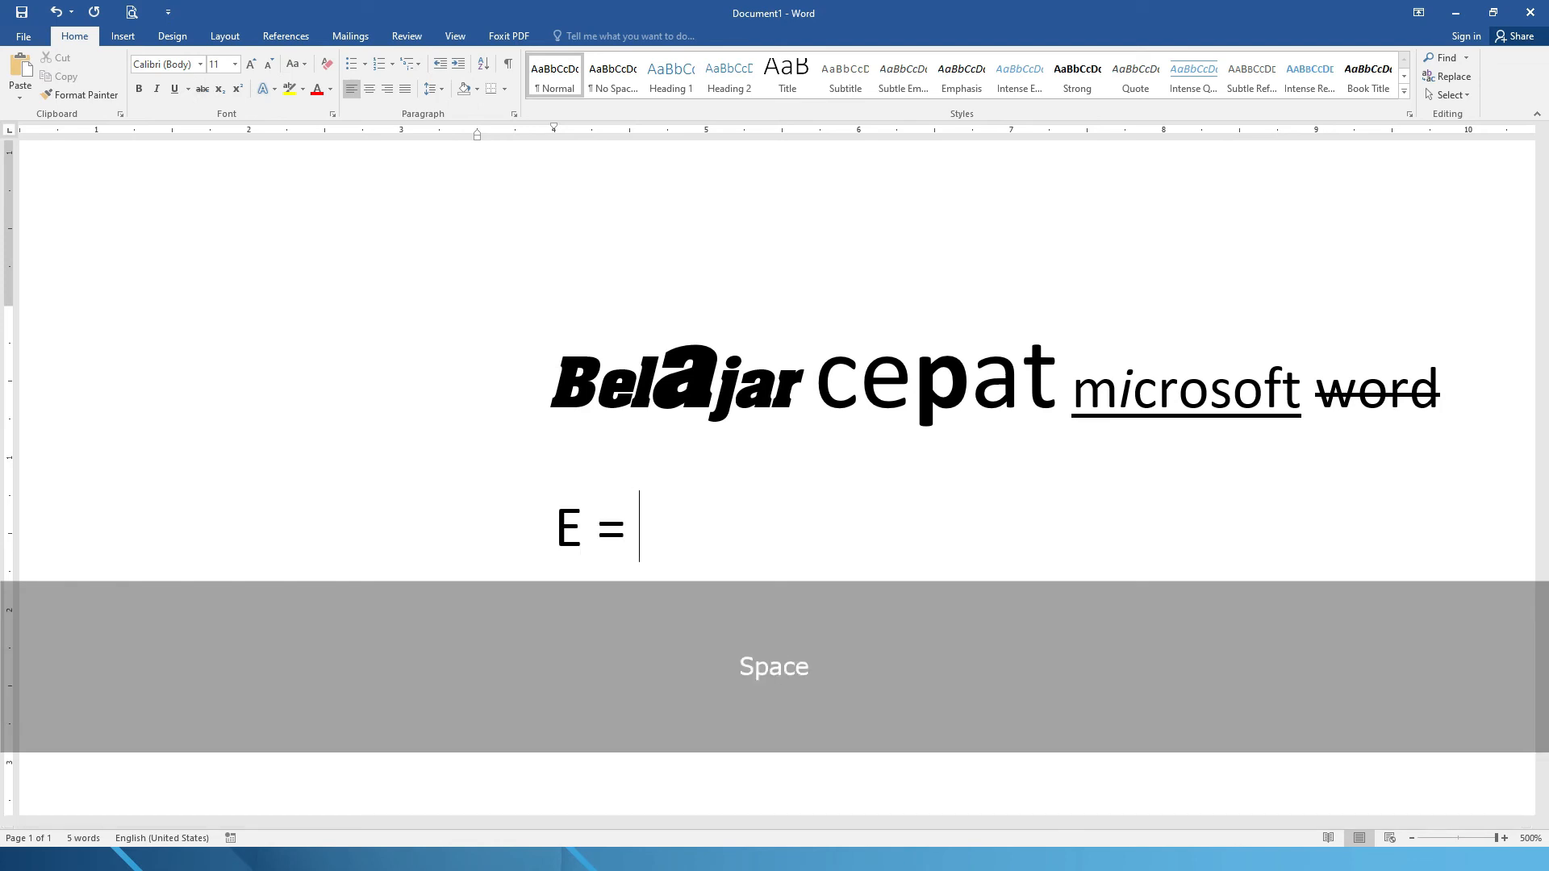
pyautogui.write('MC2')
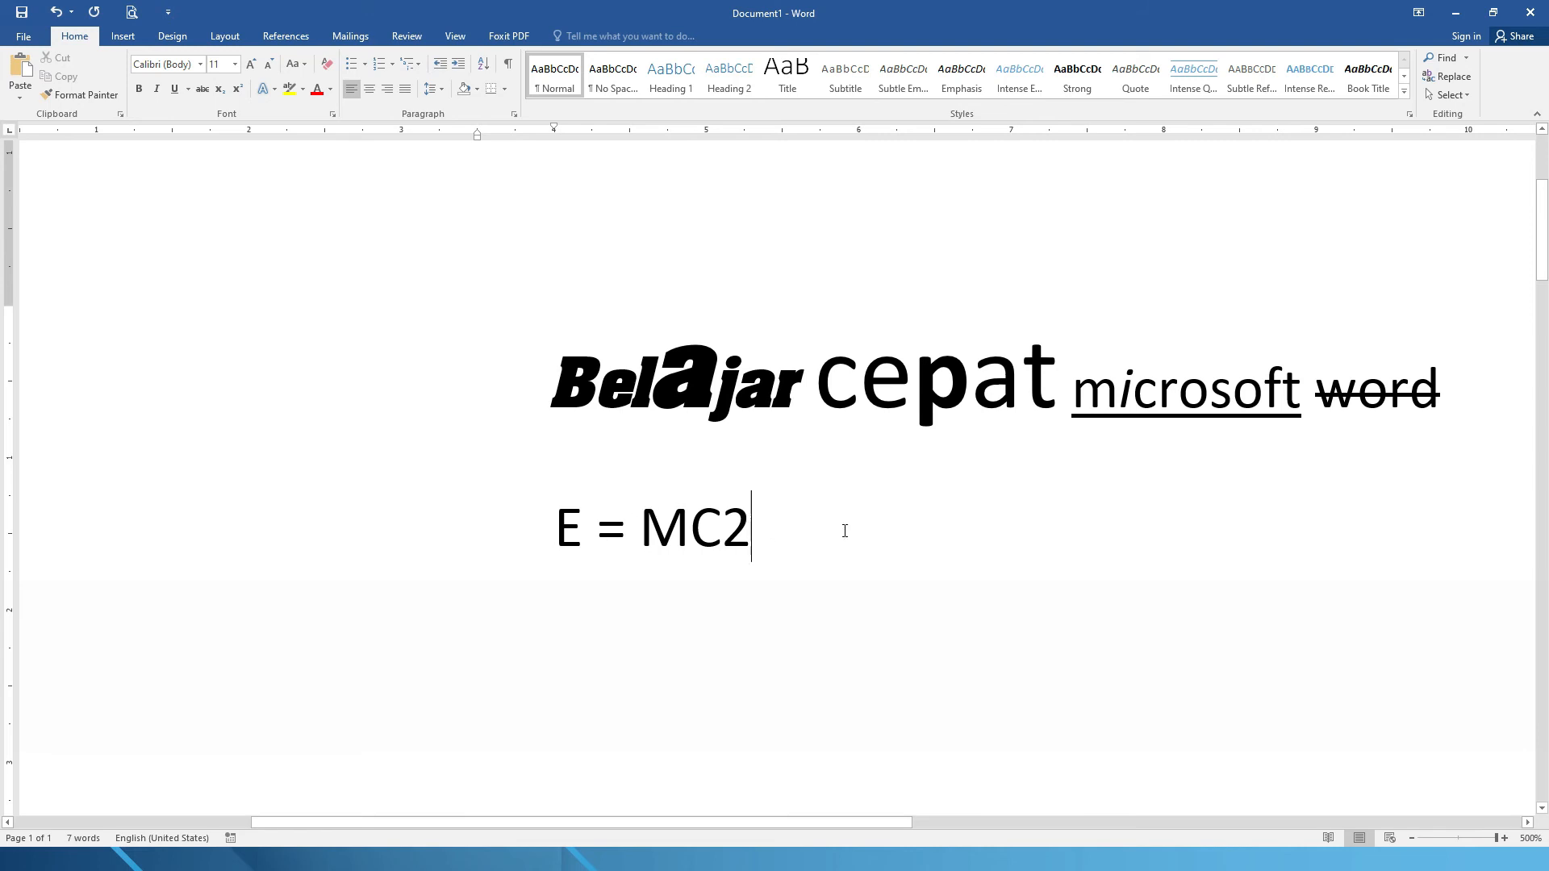
# - Format the "2" at the end of the formula "E = MC2" as superscript
pyautogui.click(750, 527)
pyautogui.click(238, 91)
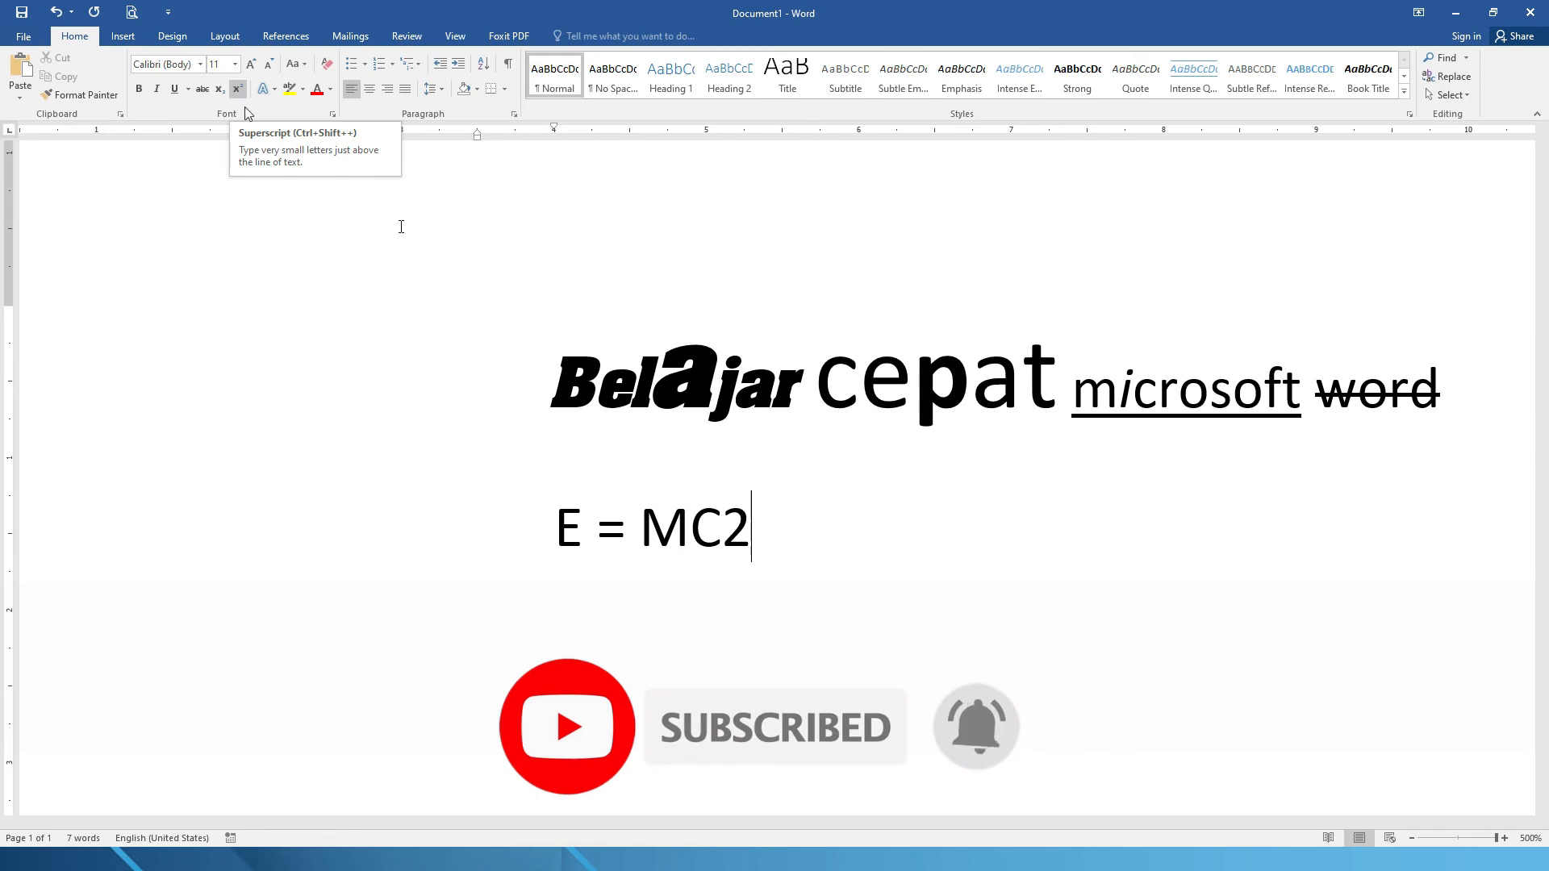
pyautogui.click(760, 533)
pyautogui.moveTo(725, 541); pyautogui.dragTo(753, 540)
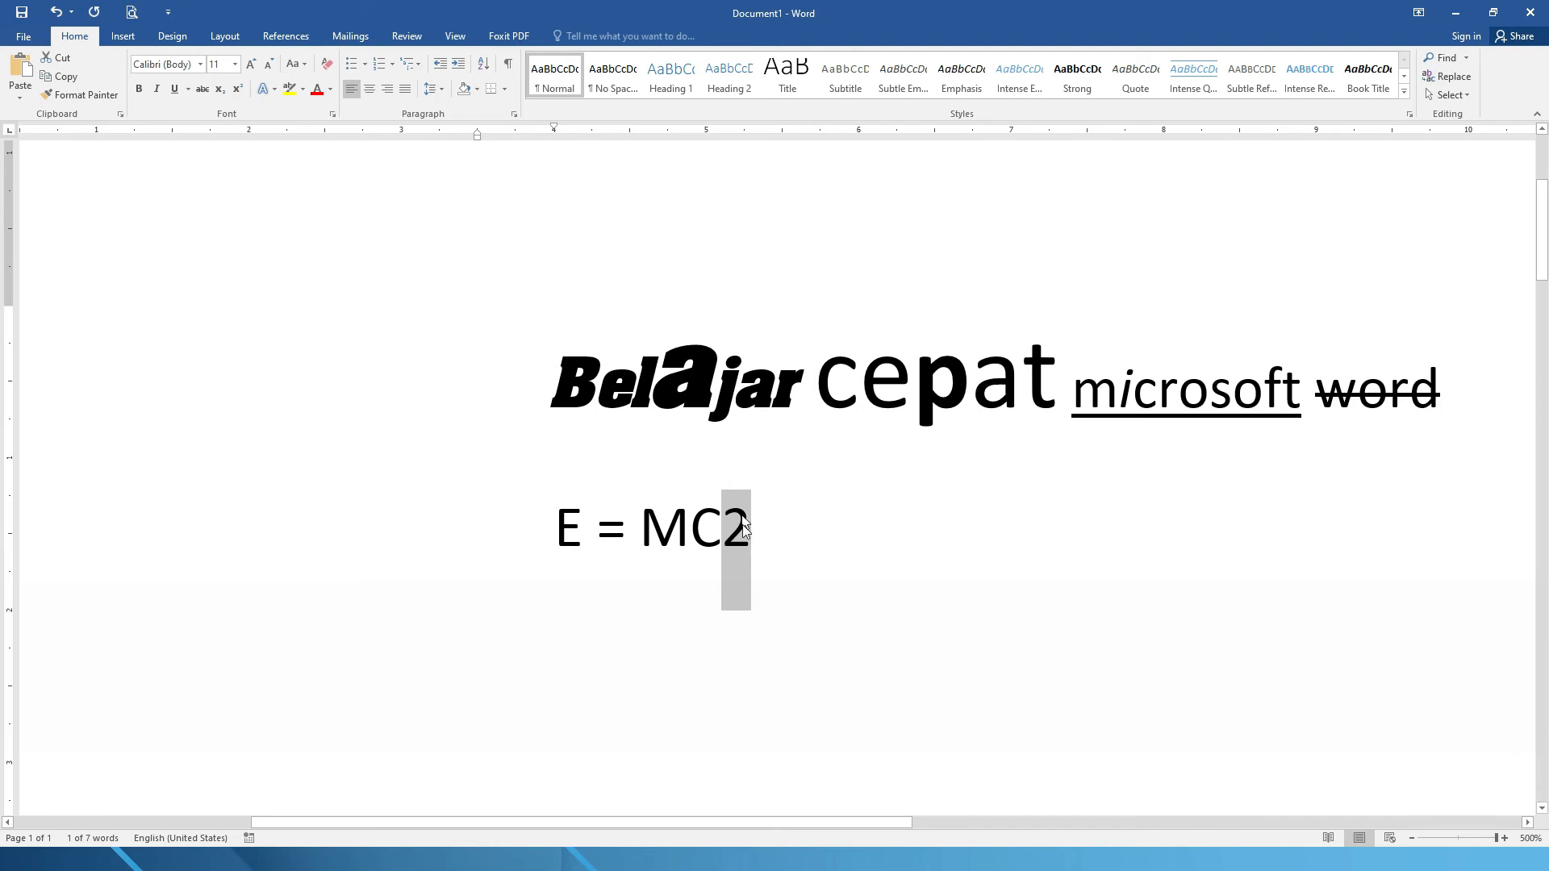
pyautogui.click(237, 90)
pyautogui.click(793, 531)
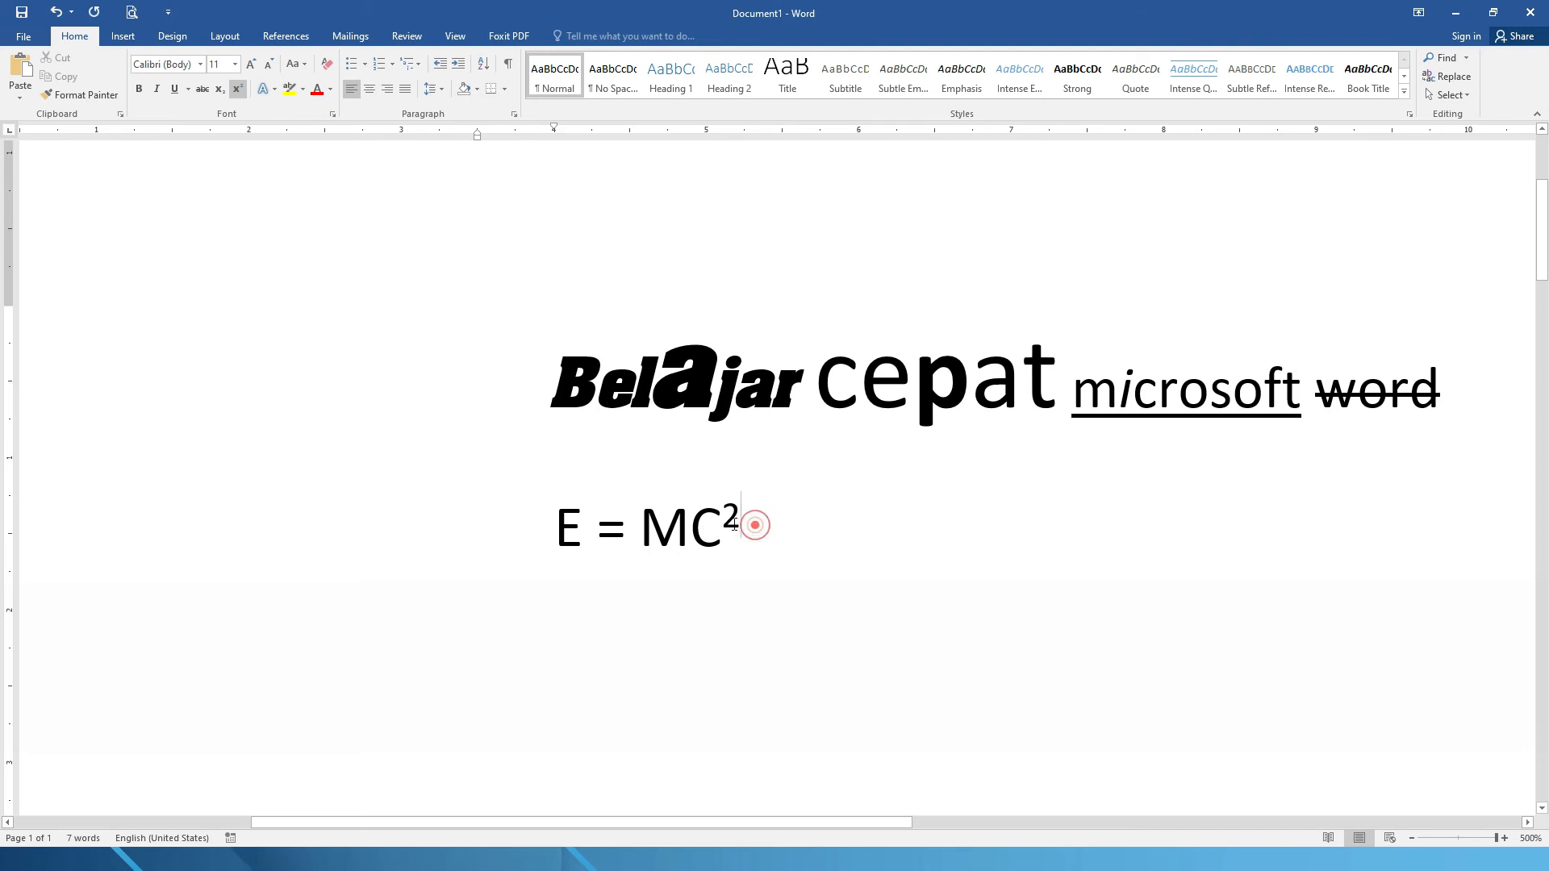
# - Change the "2" in the formula to subscript and switch it back to superscript
pyautogui.moveTo(750, 522); pyautogui.dragTo(722, 522)
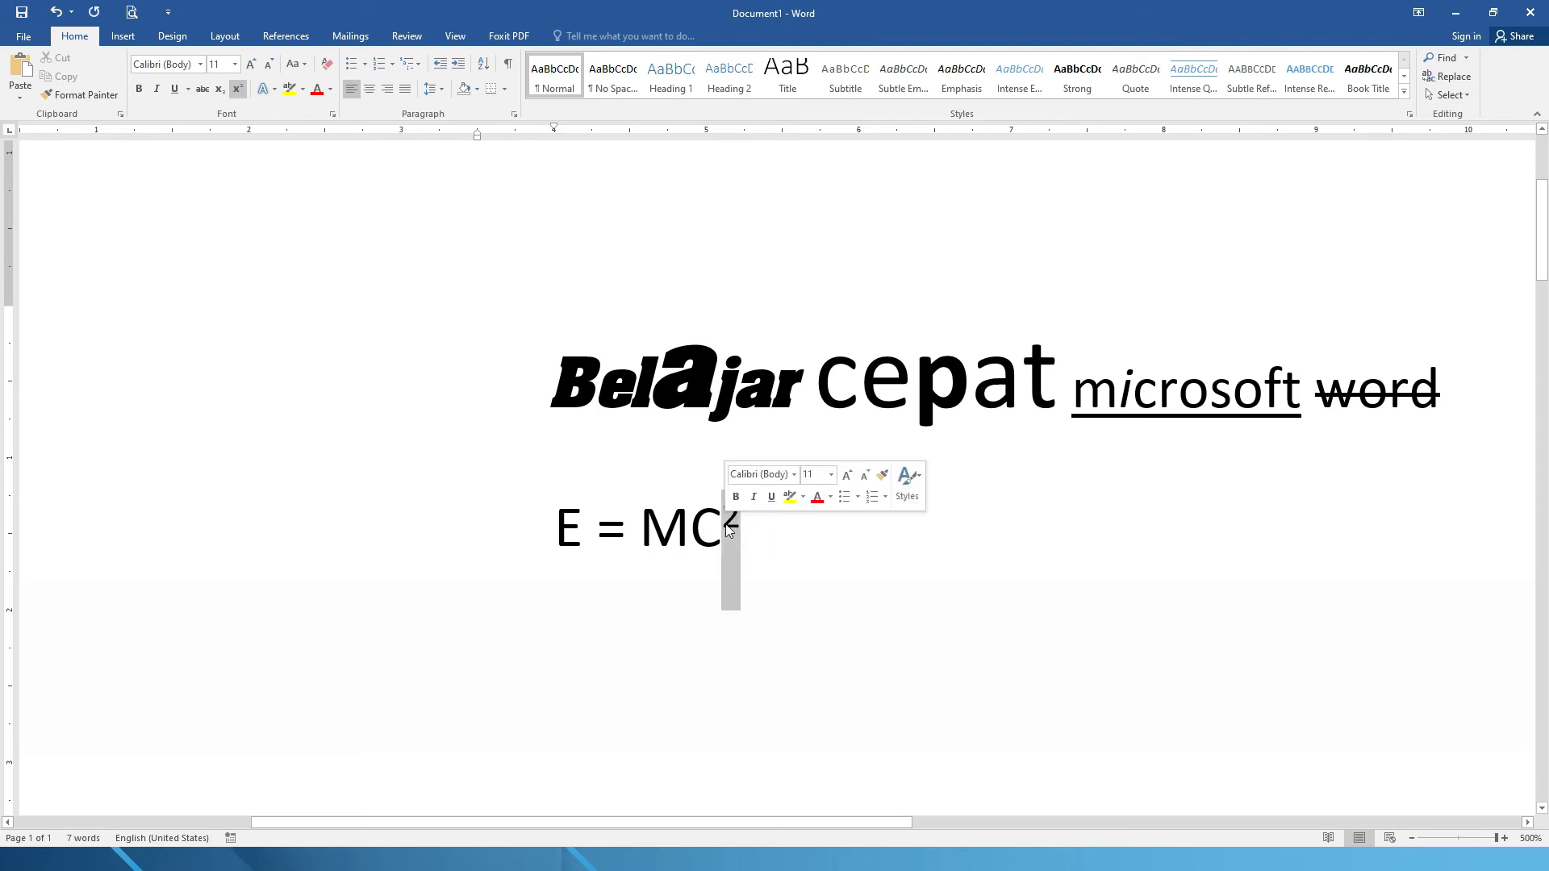
pyautogui.click(218, 90)
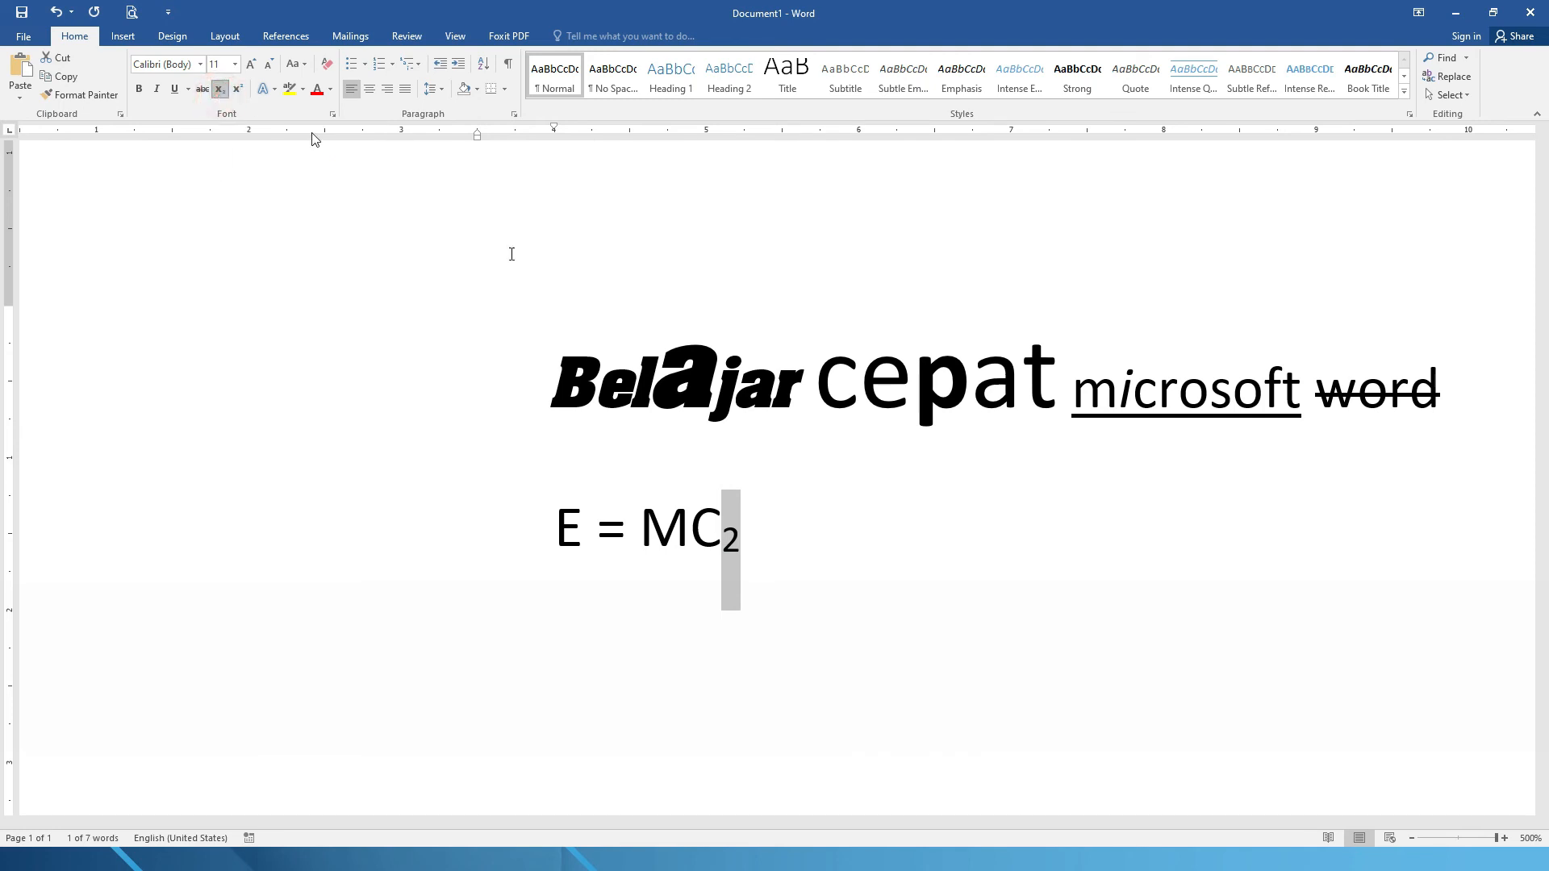
pyautogui.click(772, 544)
pyautogui.hotkey('shift', 'Left')
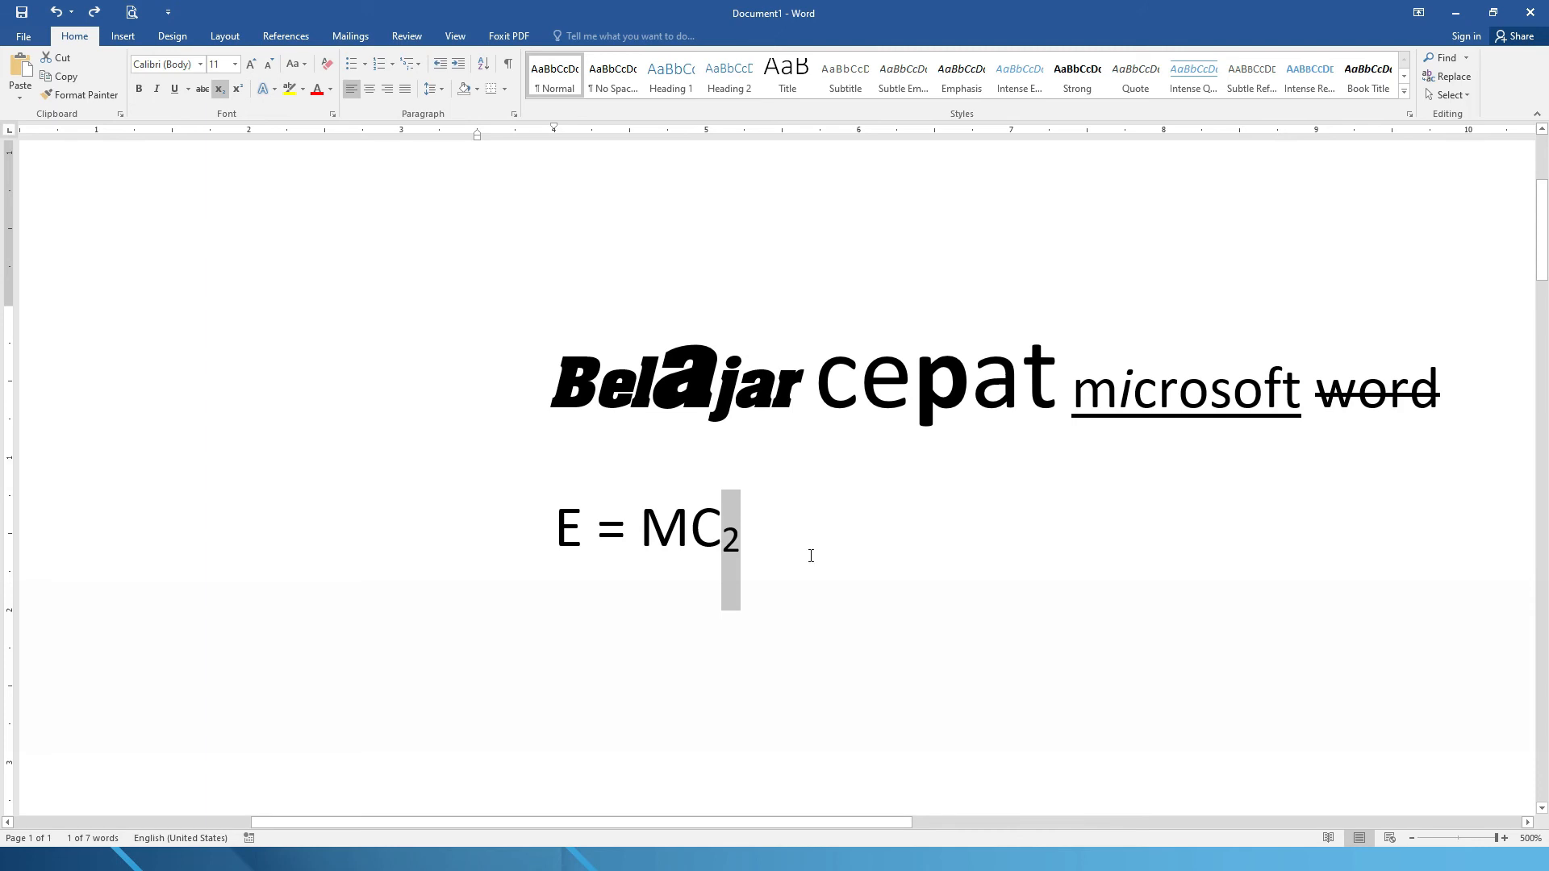
pyautogui.click(237, 89)
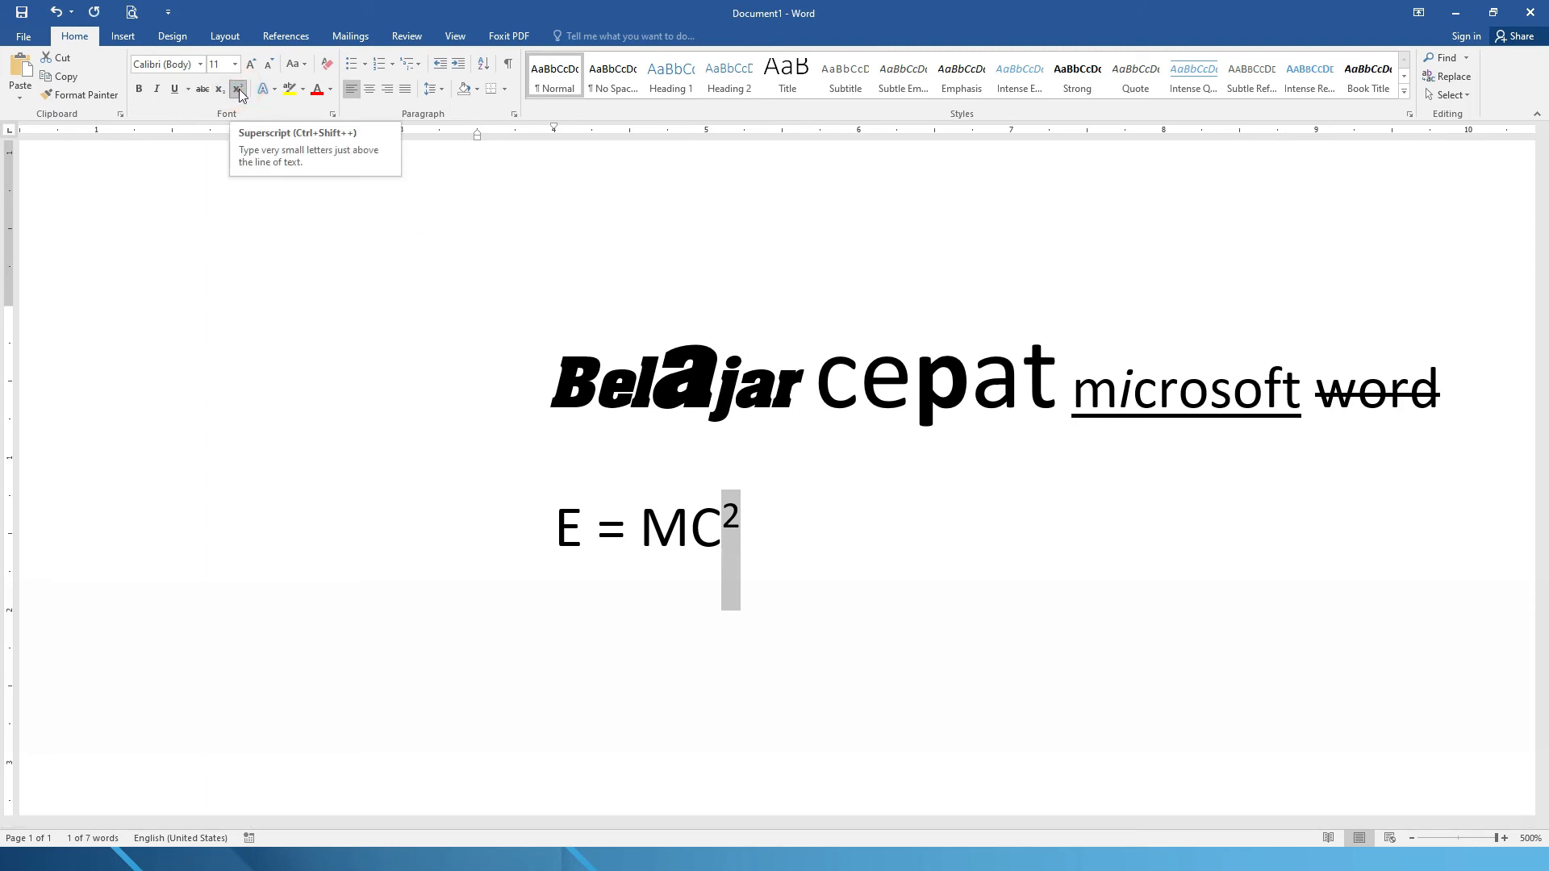
pyautogui.click(822, 505)
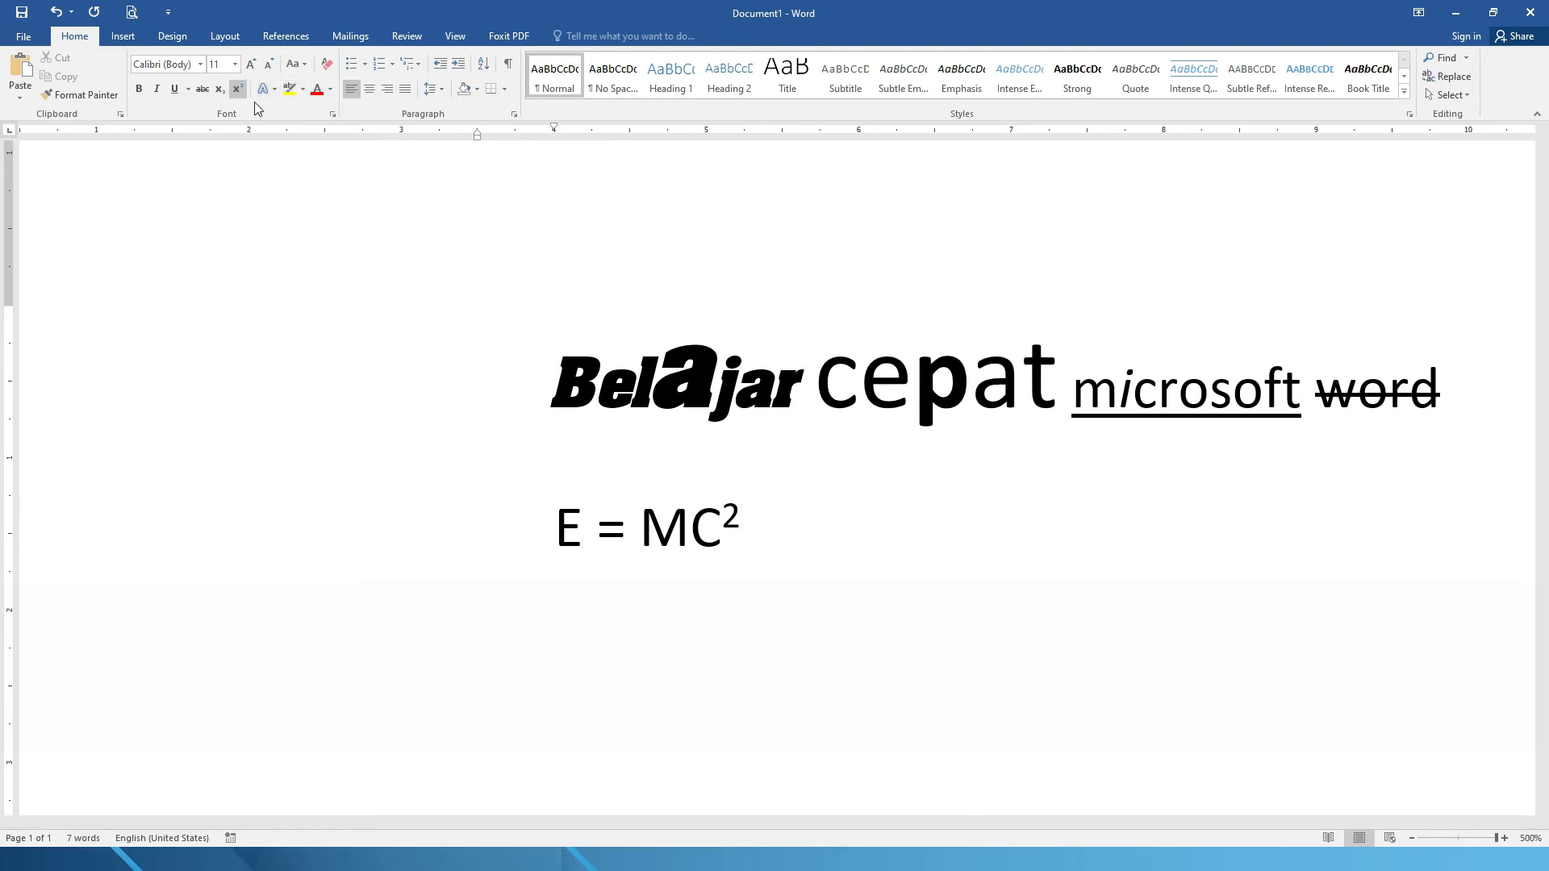
# - Change the font color of the word "Belajar" to the standard dark red
pyautogui.moveTo(556, 387); pyautogui.dragTo(798, 384)
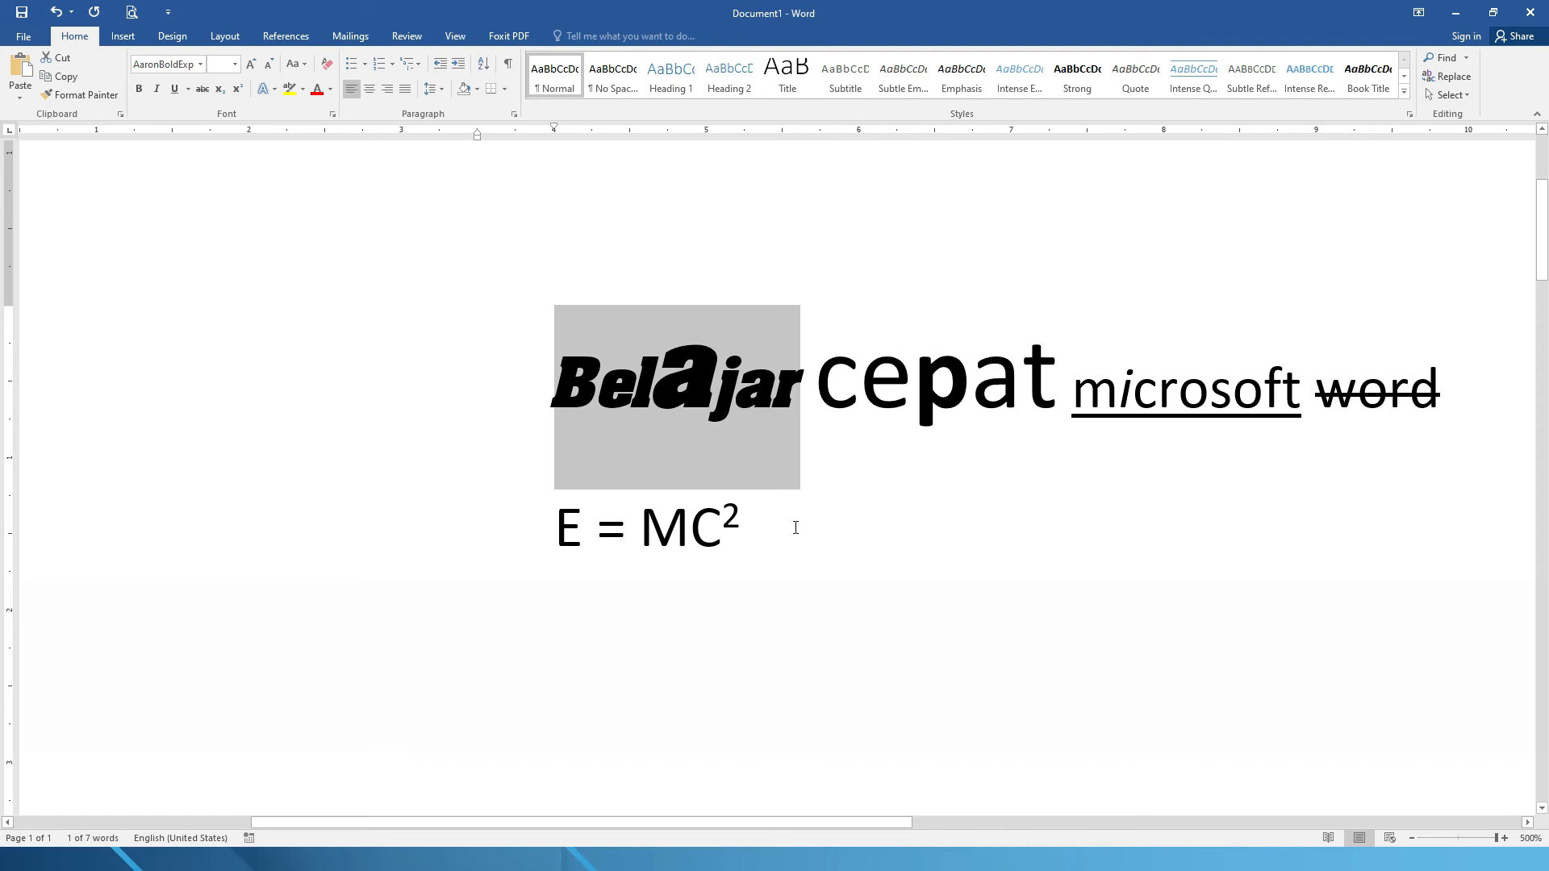
pyautogui.click(331, 87)
pyautogui.click(331, 88)
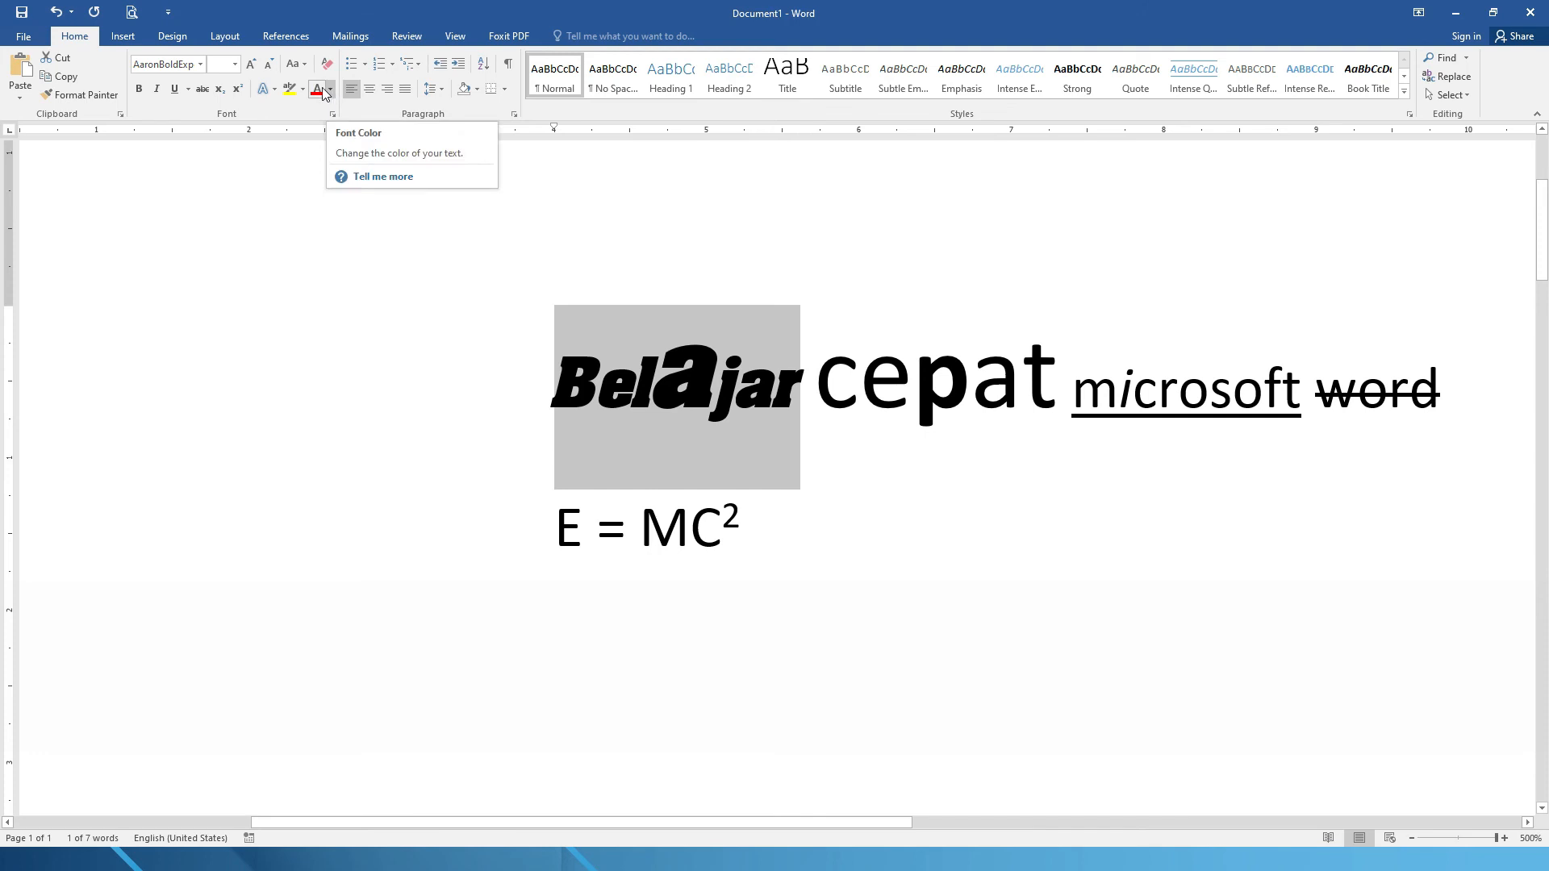
pyautogui.click(331, 90)
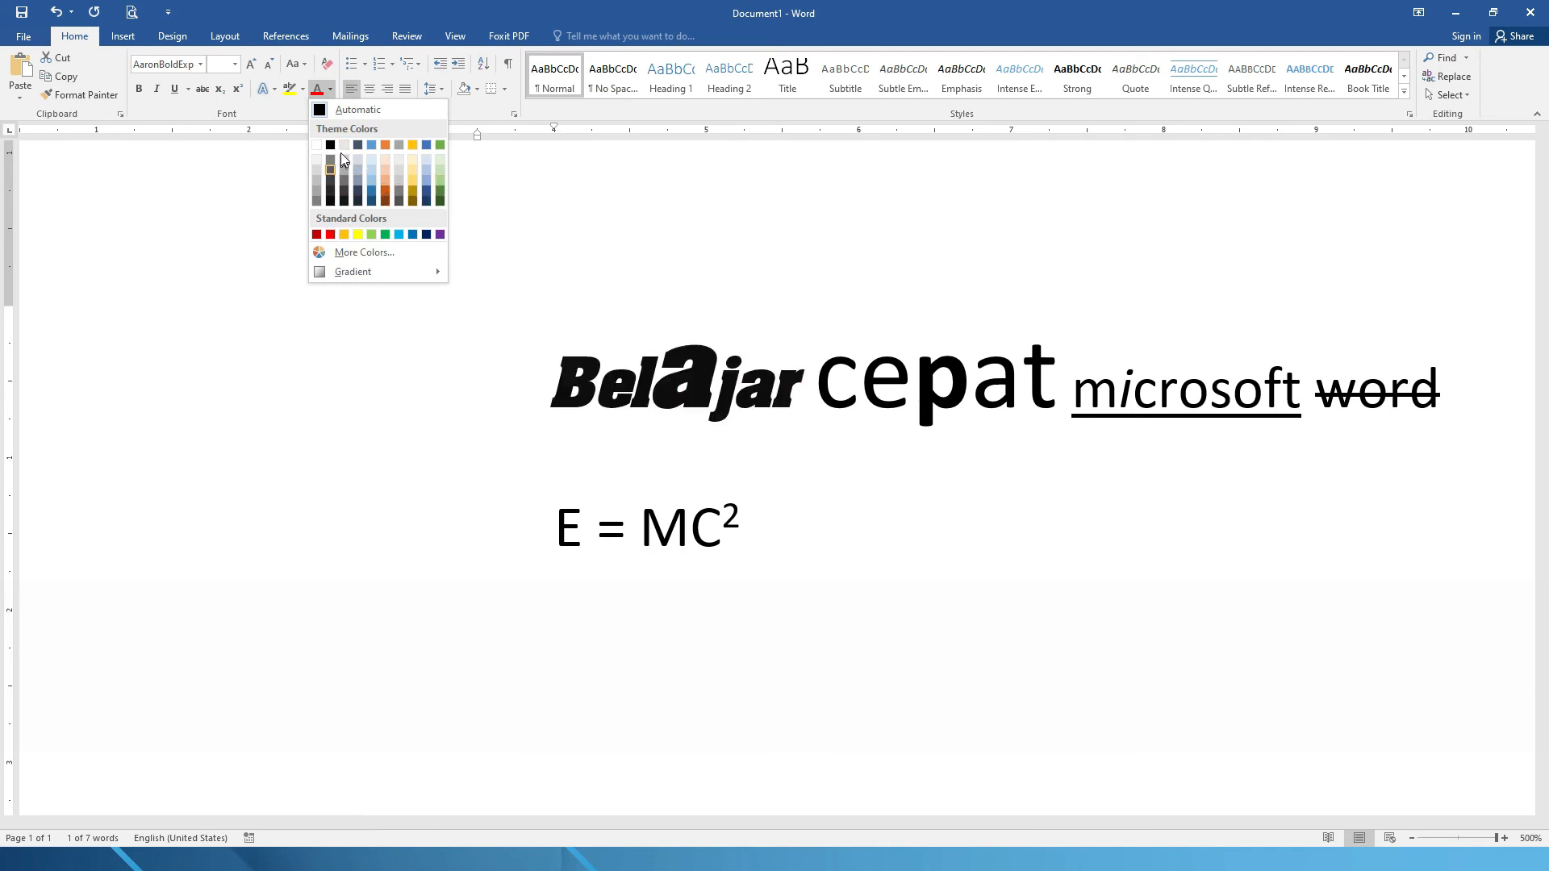
pyautogui.click(317, 235)
pyautogui.click(717, 459)
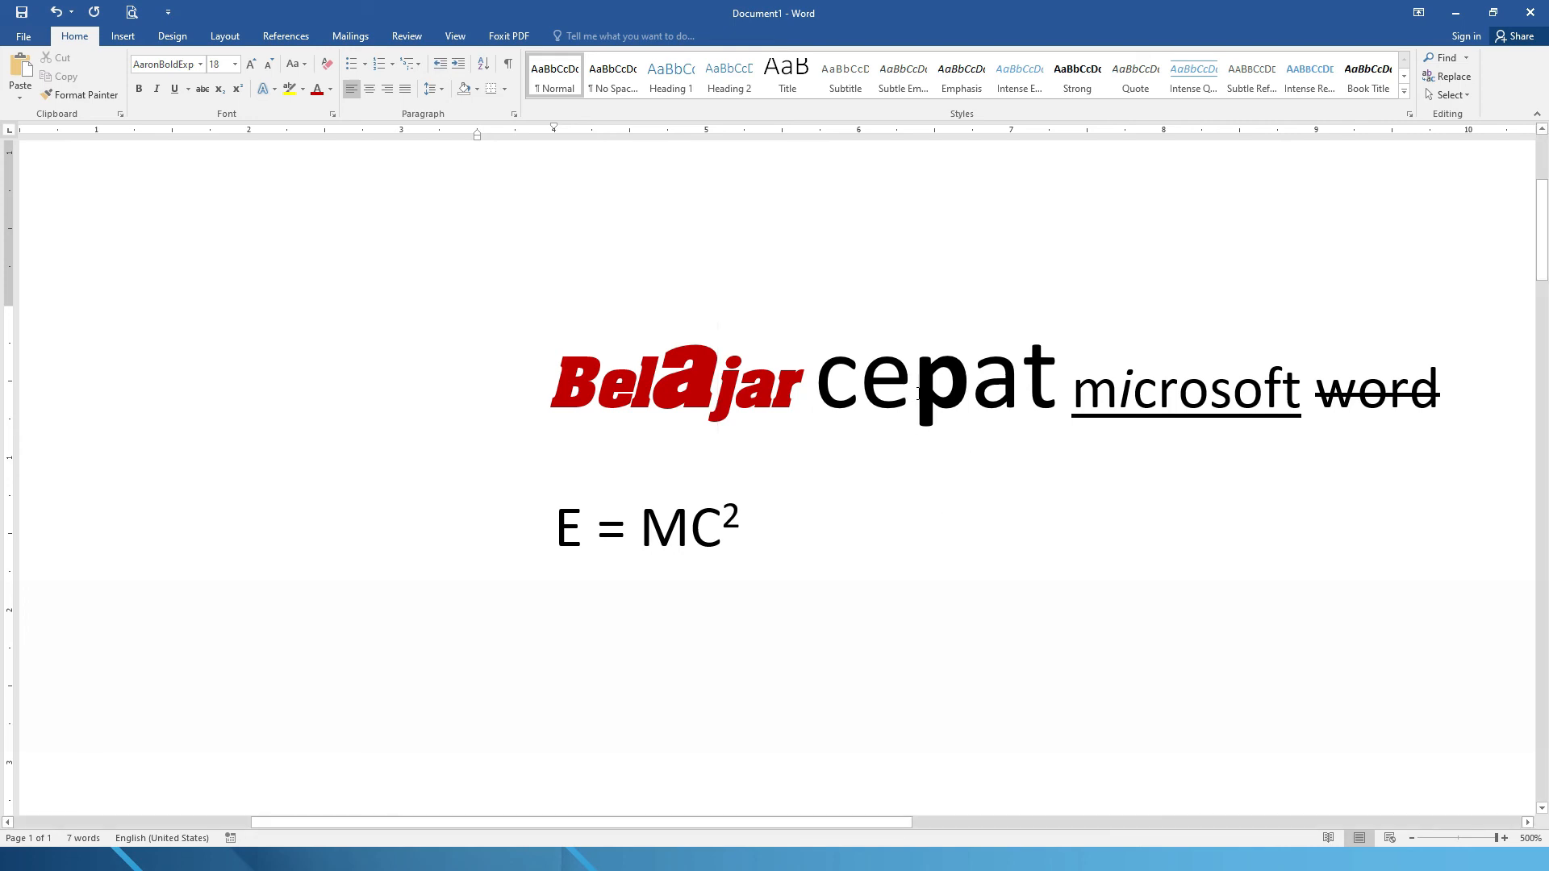
# - Change the font color of the letter "a" in "cepat" to the standard blue
pyautogui.click(972, 428)
pyautogui.moveTo(1018, 367); pyautogui.dragTo(991, 390)
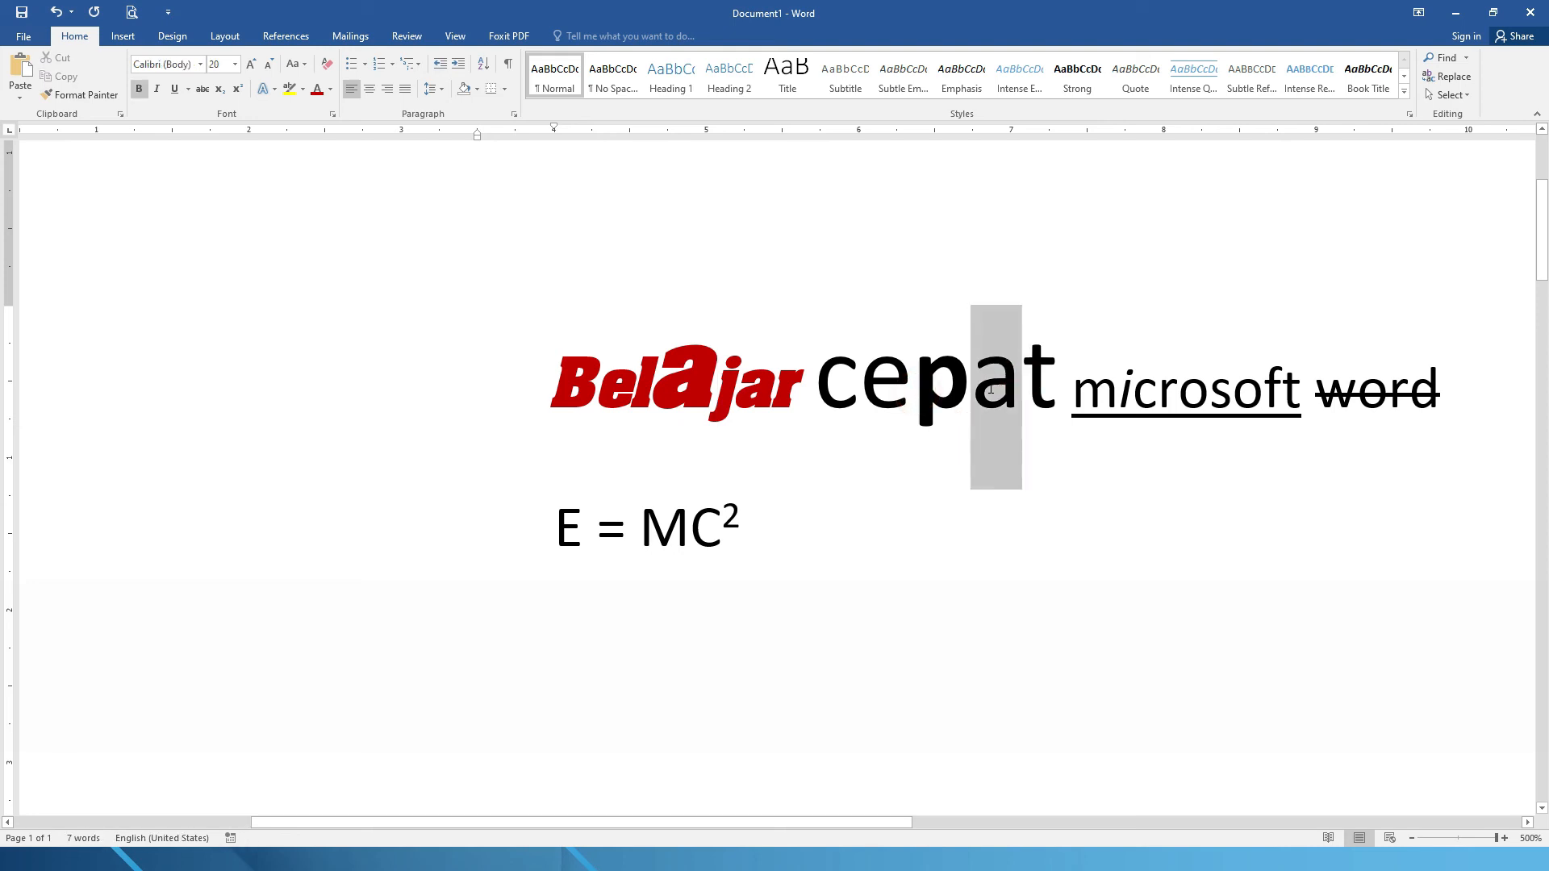
pyautogui.click(330, 90)
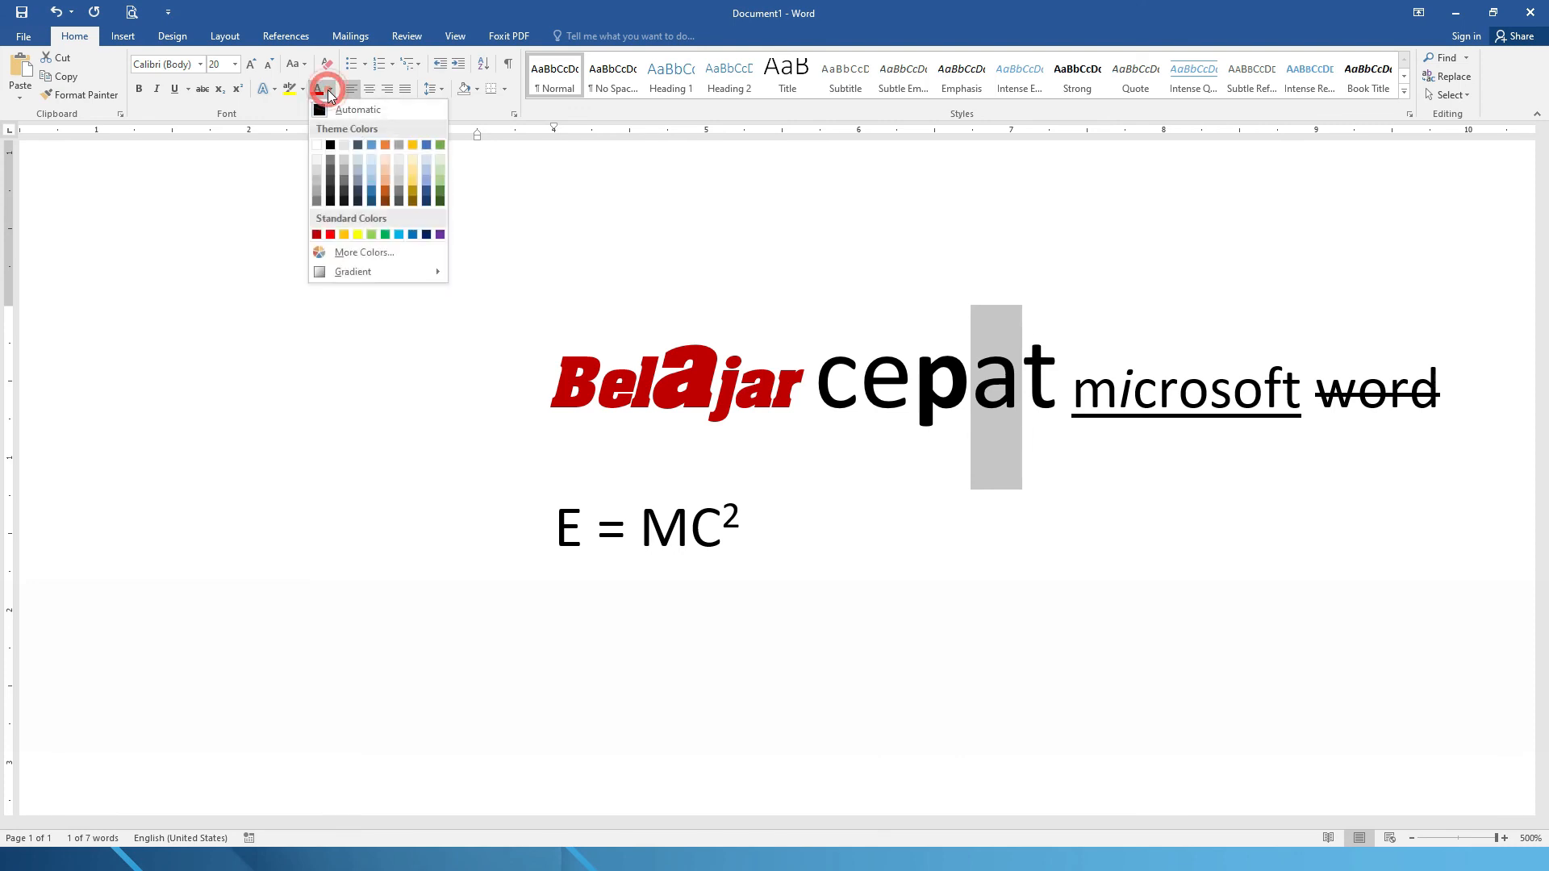
pyautogui.click(412, 235)
pyautogui.click(1077, 505)
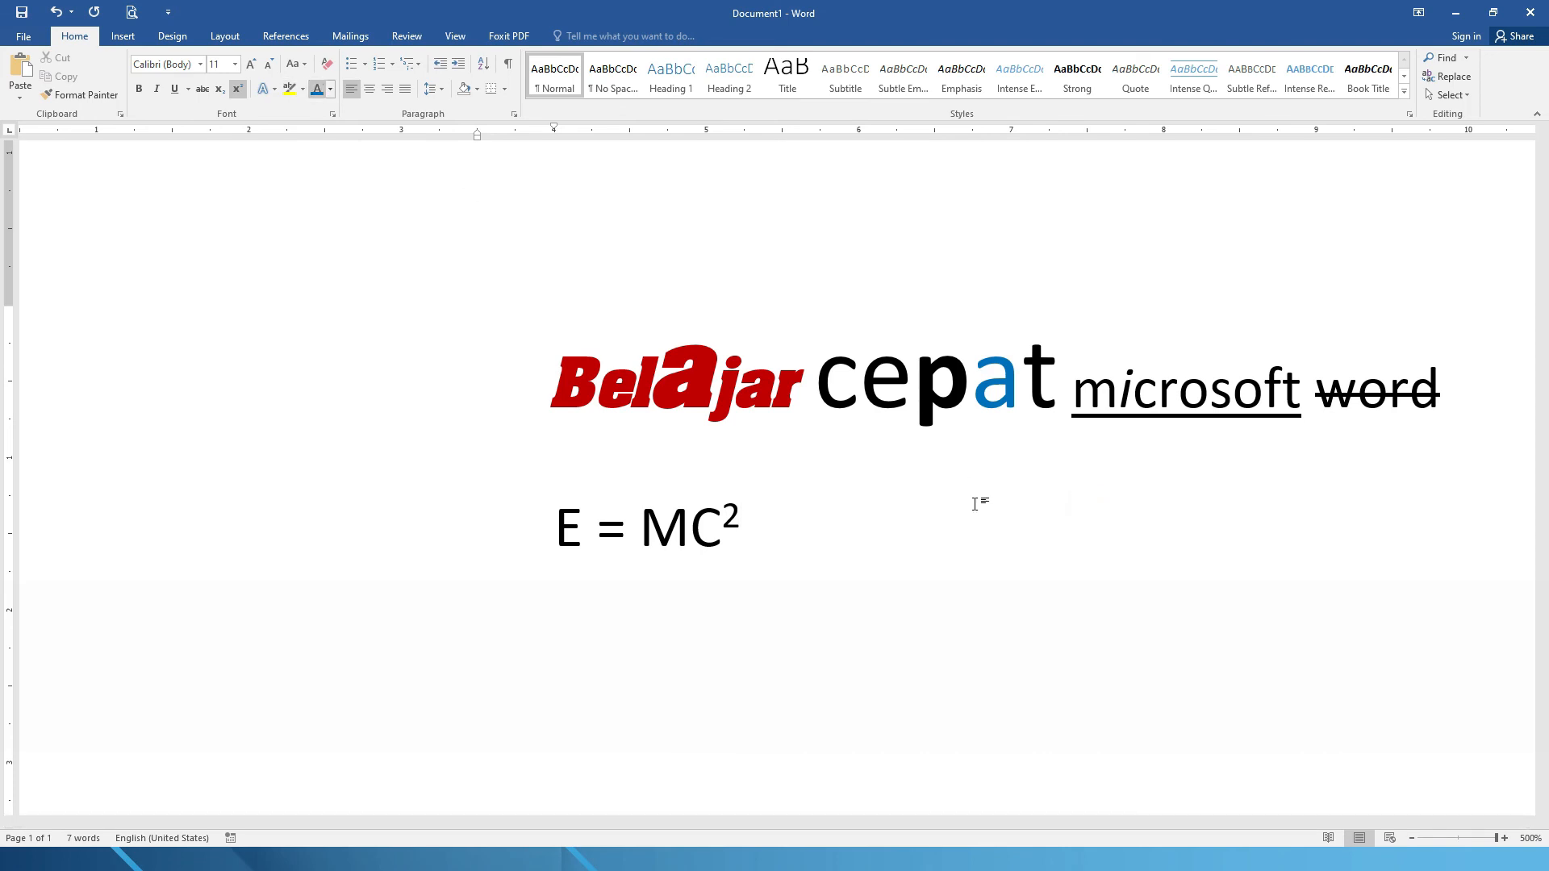
# - Highlight the letters "ce" at the start of "cepat" in yellow
pyautogui.moveTo(552, 377); pyautogui.dragTo(802, 395)
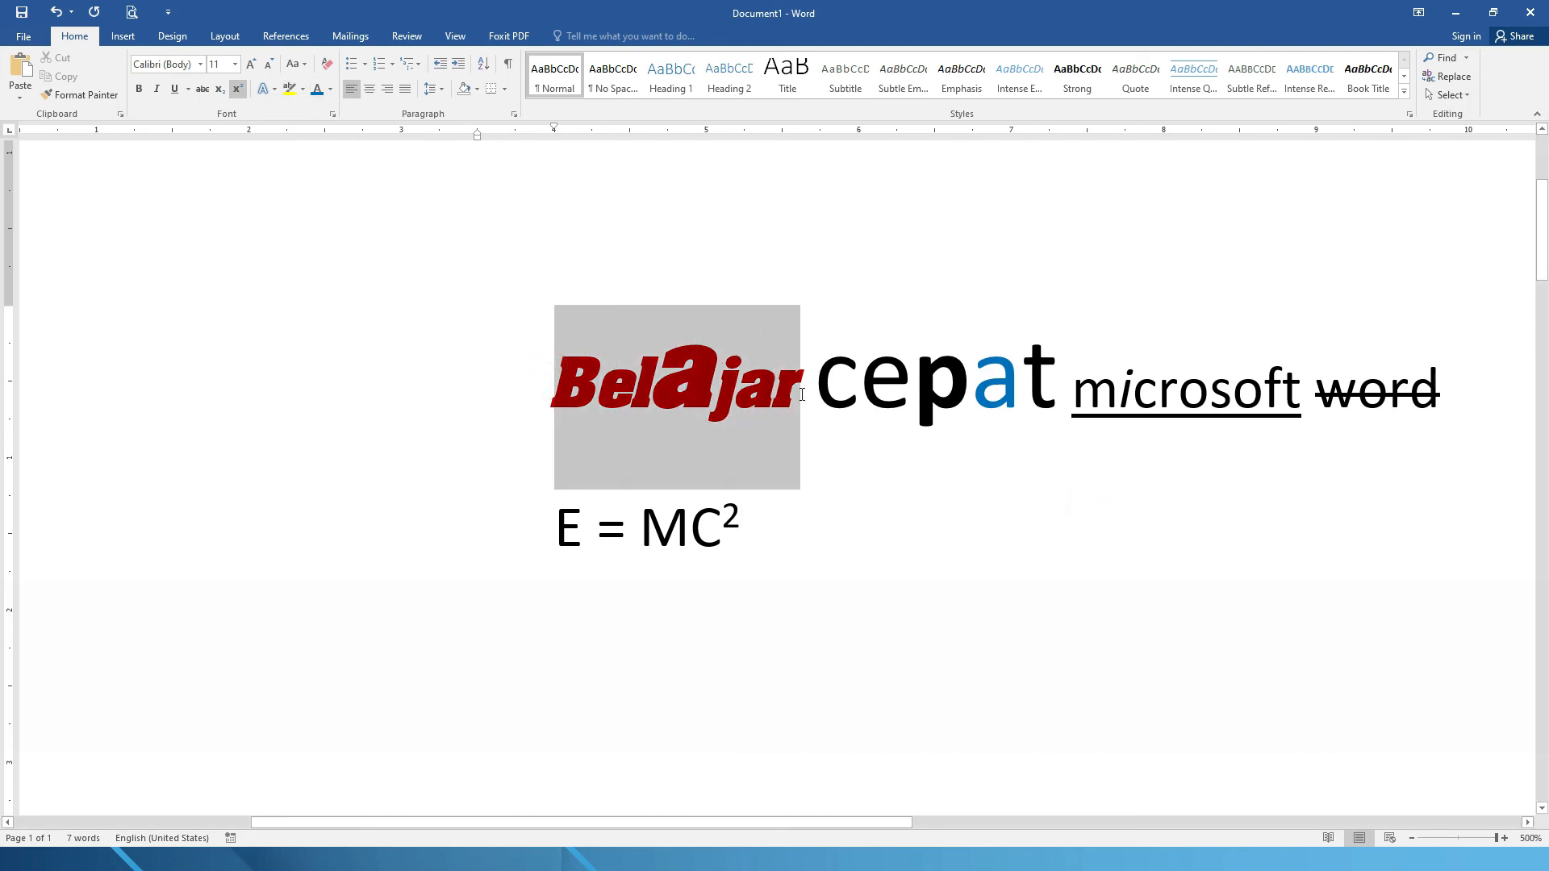
pyautogui.click(753, 529)
pyautogui.moveTo(914, 385); pyautogui.dragTo(815, 385)
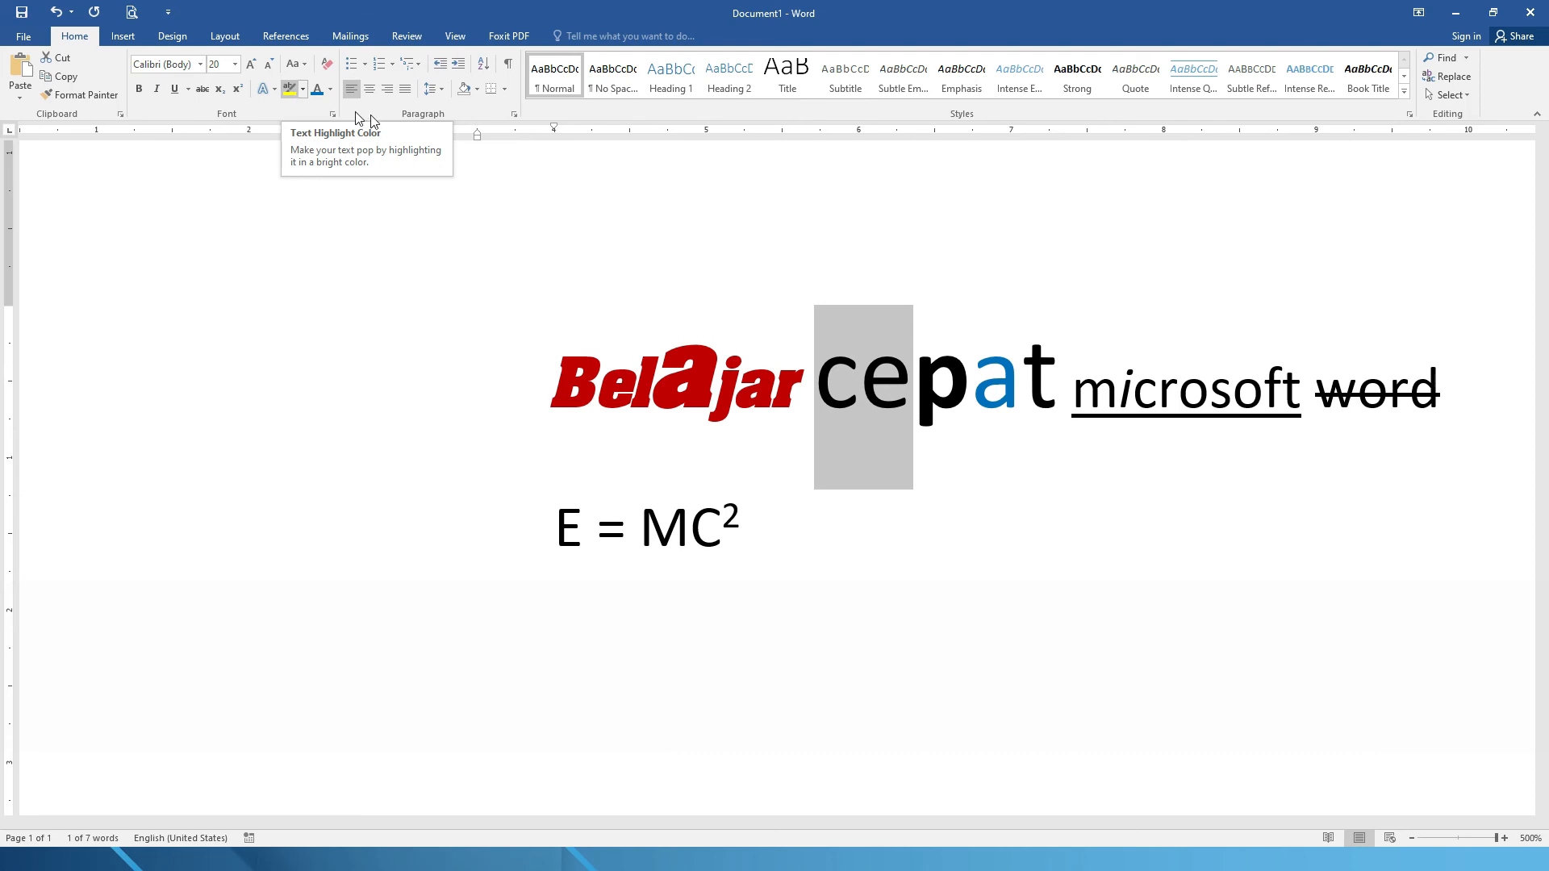
pyautogui.click(302, 90)
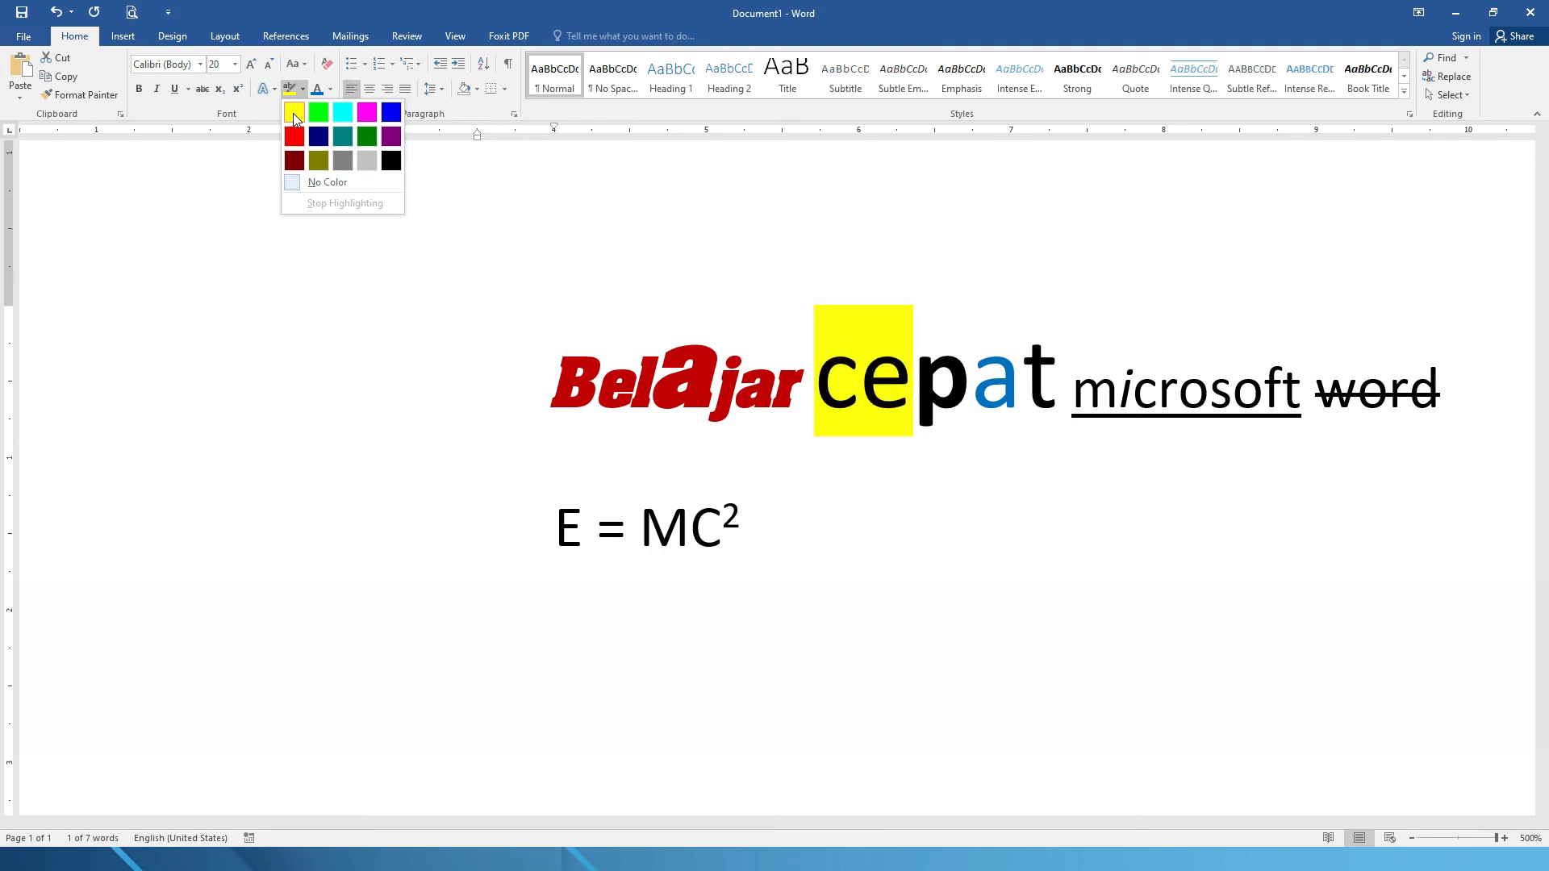
pyautogui.click(293, 113)
# - Highlight the underlined word "microsoft" in bright green
pyautogui.moveTo(1073, 396); pyautogui.dragTo(1301, 396)
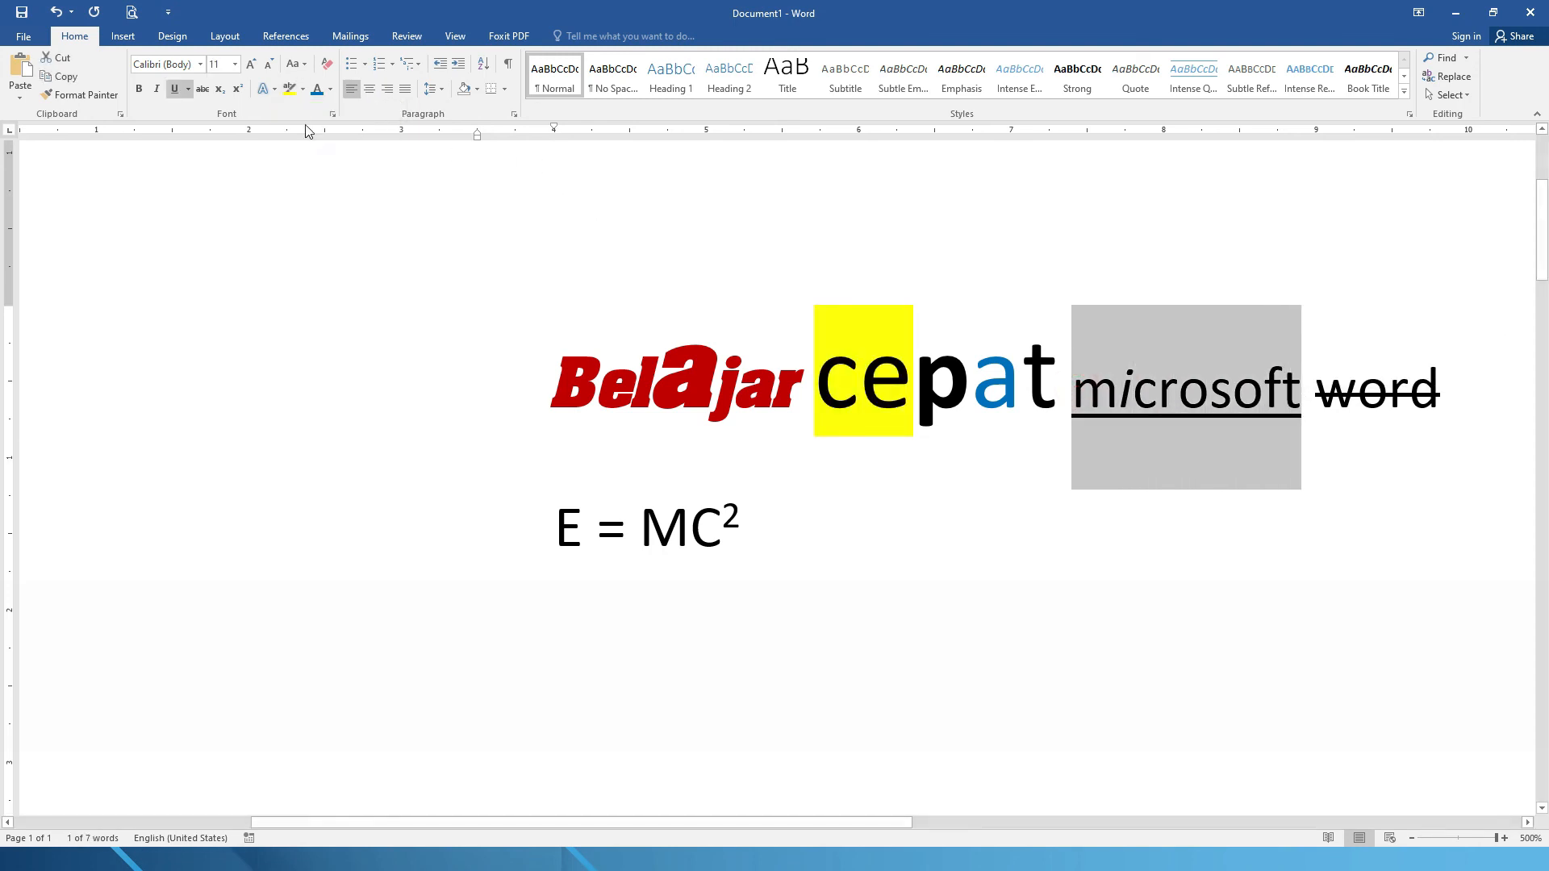
pyautogui.click(303, 89)
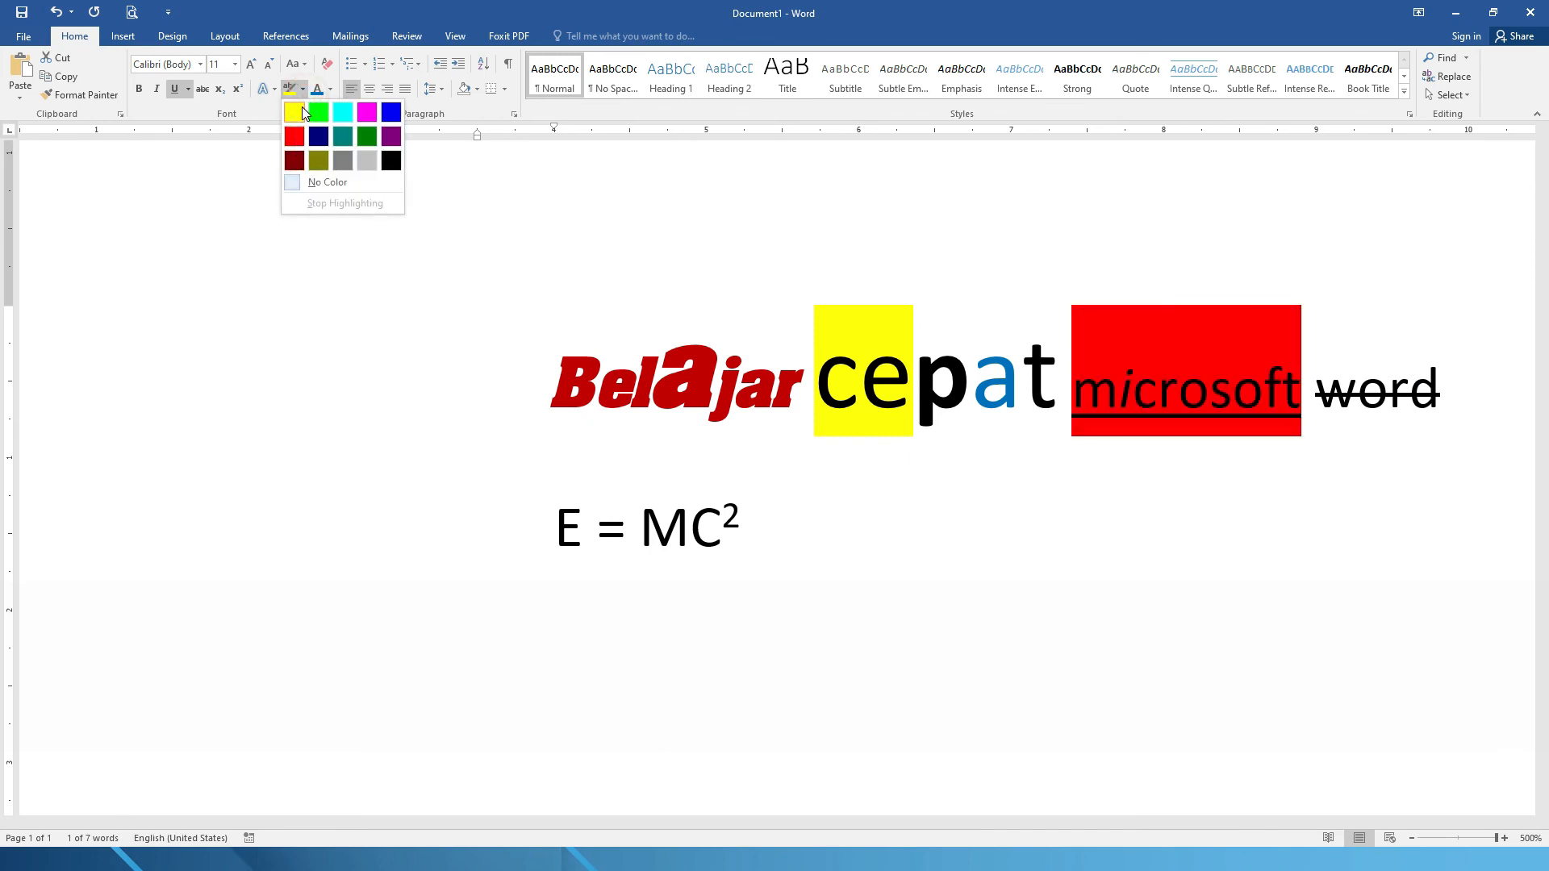
pyautogui.click(325, 115)
pyautogui.click(1295, 440)
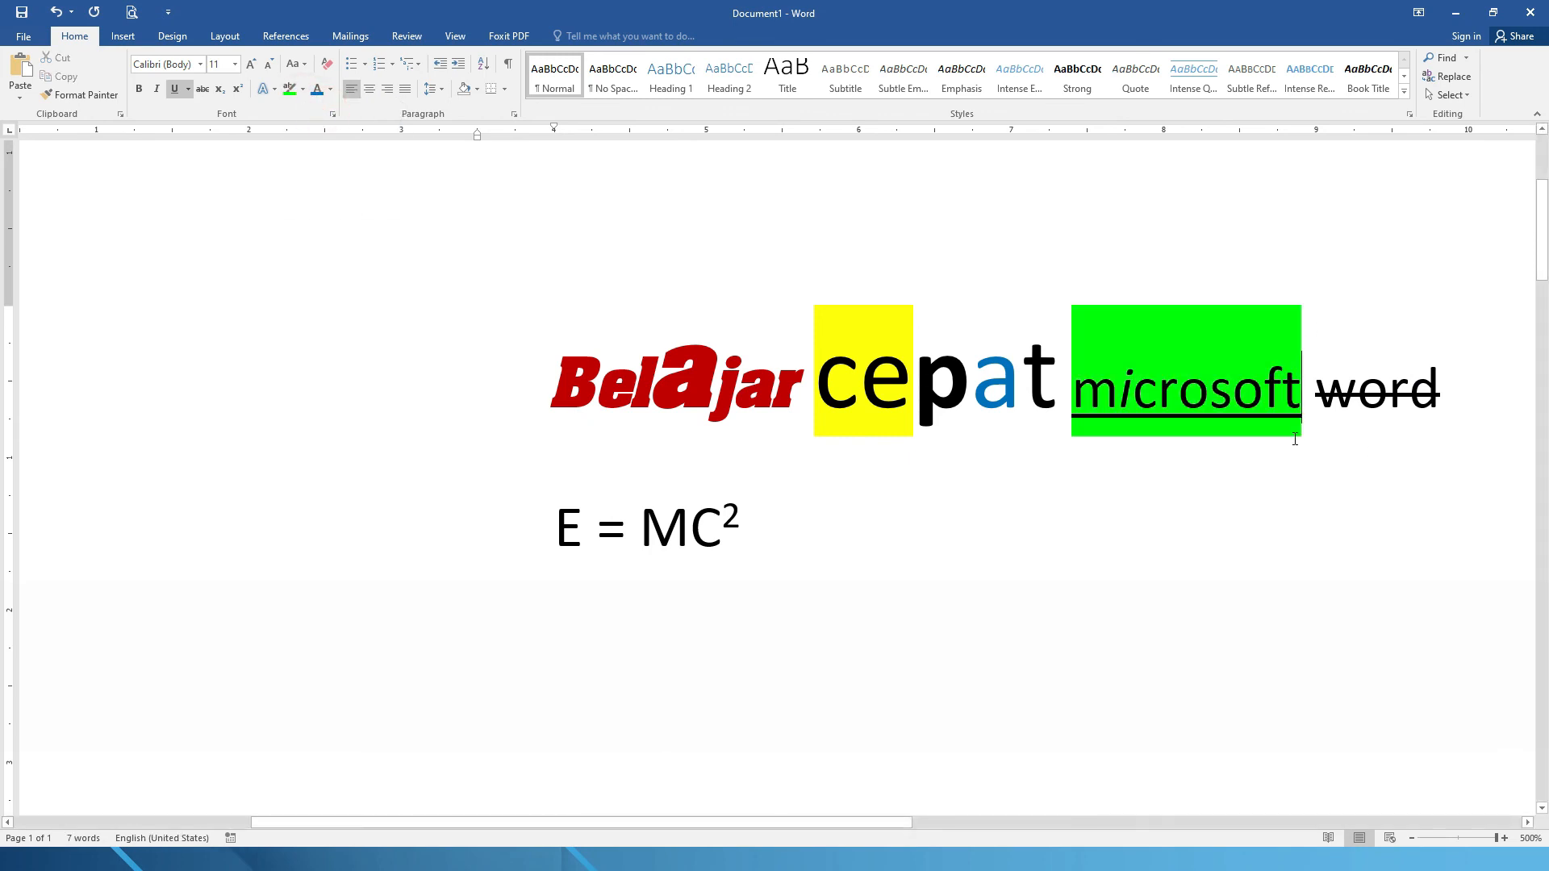
pyautogui.click(1239, 379)
pyautogui.moveTo(582, 531); pyautogui.dragTo(557, 532)
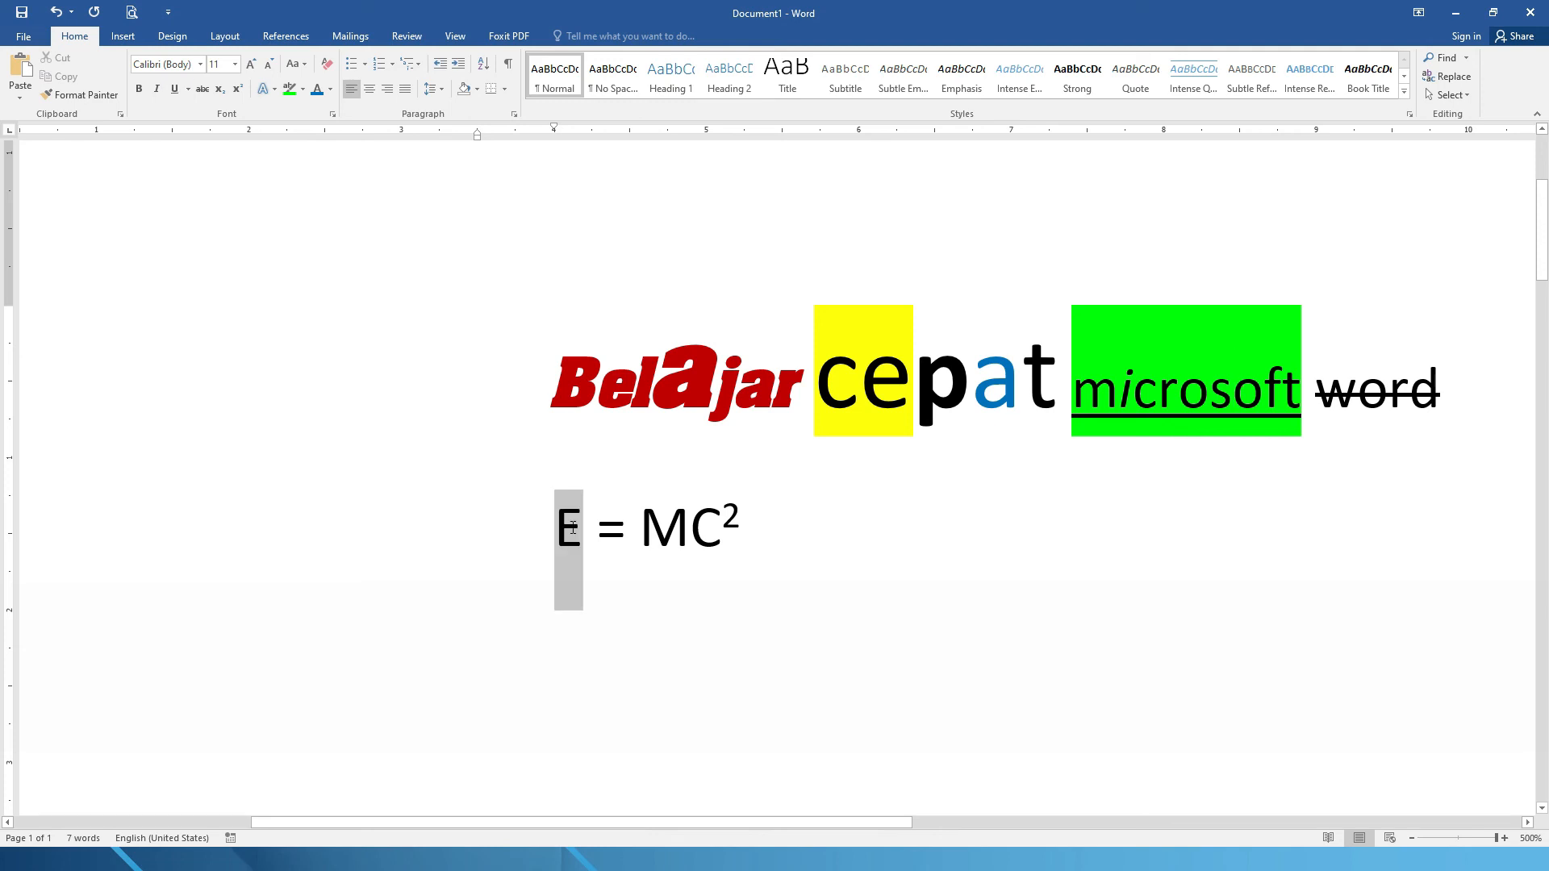
pyautogui.click(799, 613)
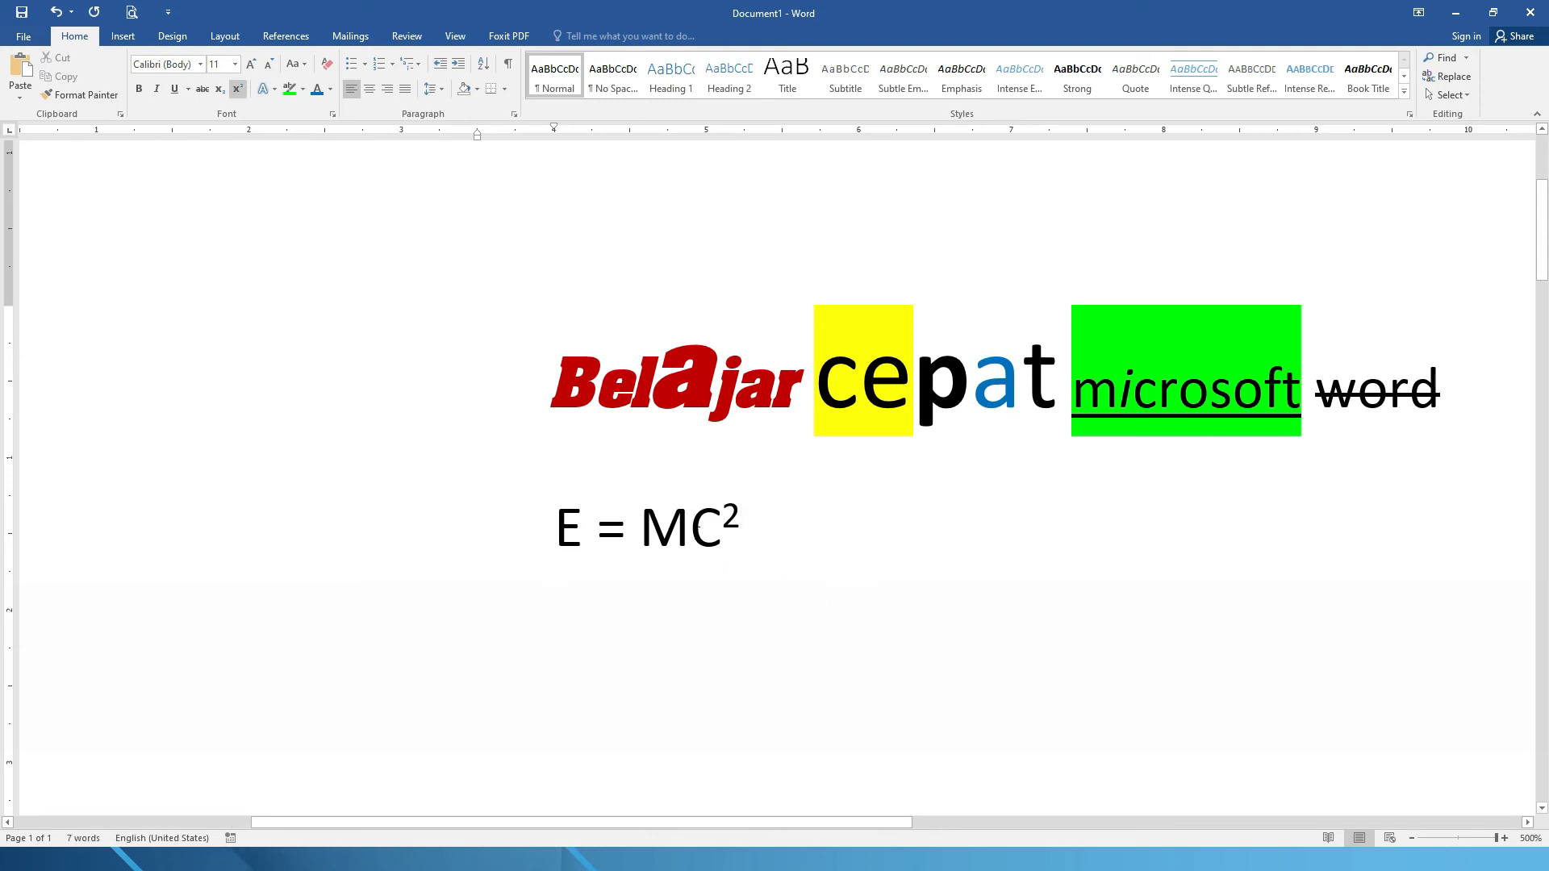
pyautogui.moveTo(690, 532); pyautogui.dragTo(641, 533)
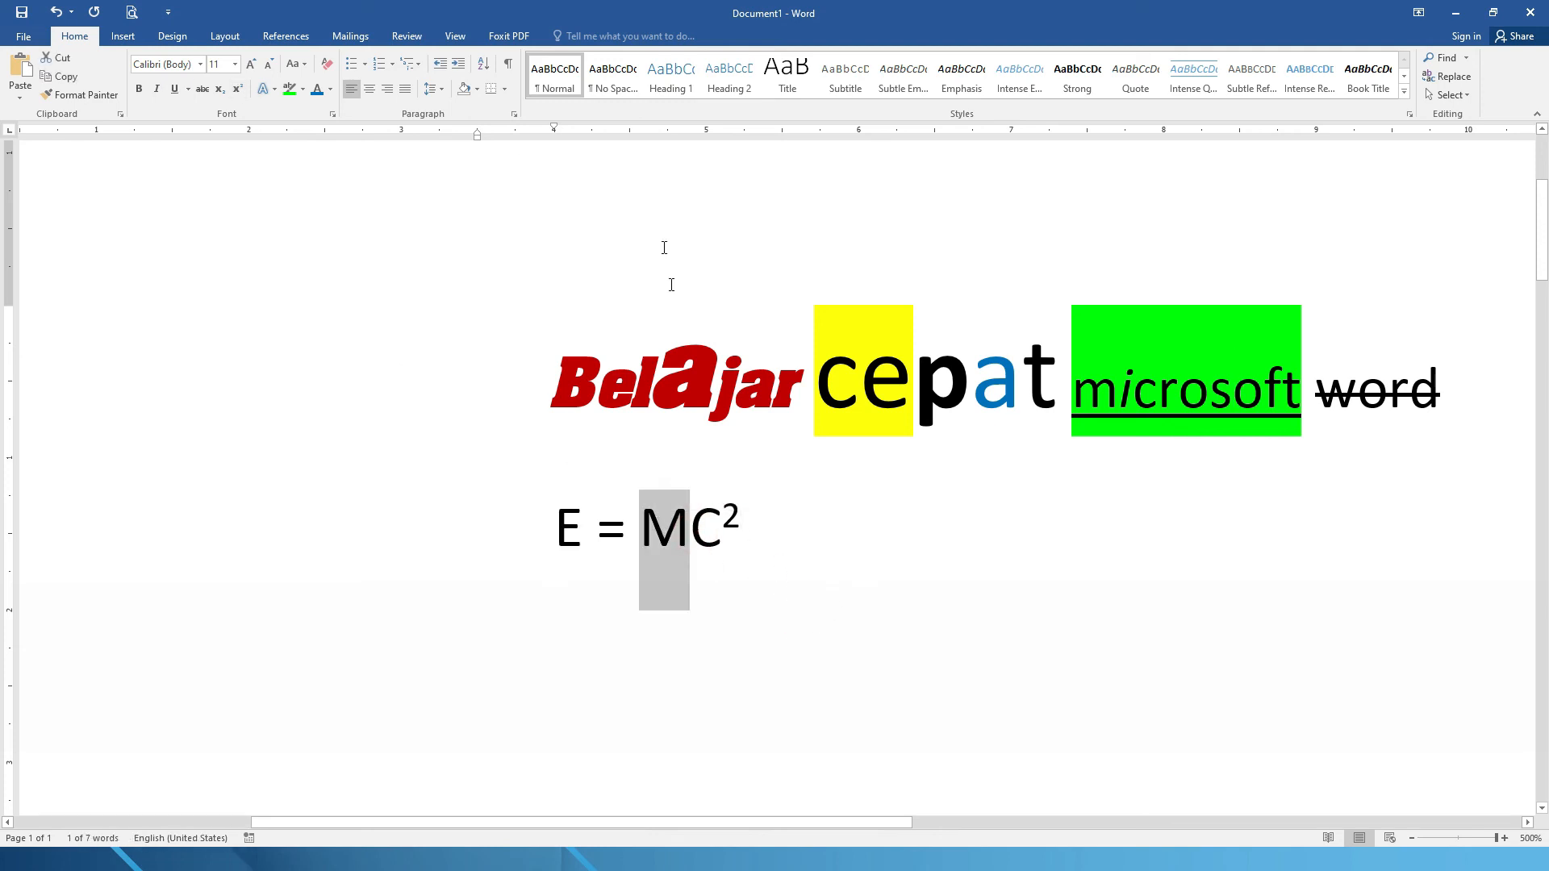
pyautogui.click(855, 637)
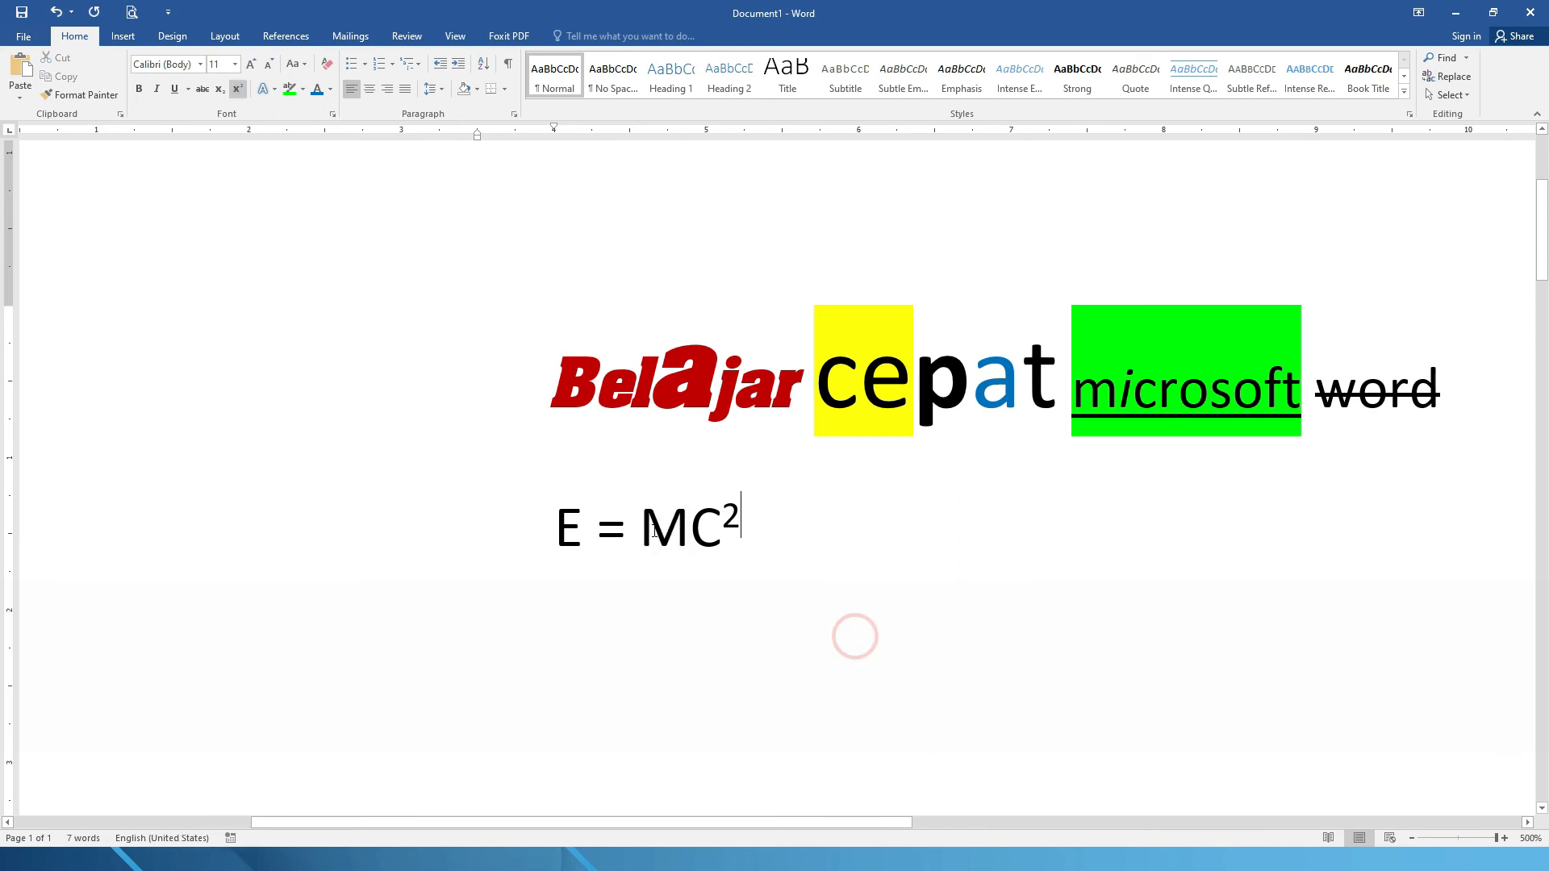
pyautogui.moveTo(690, 530); pyautogui.dragTo(638, 523)
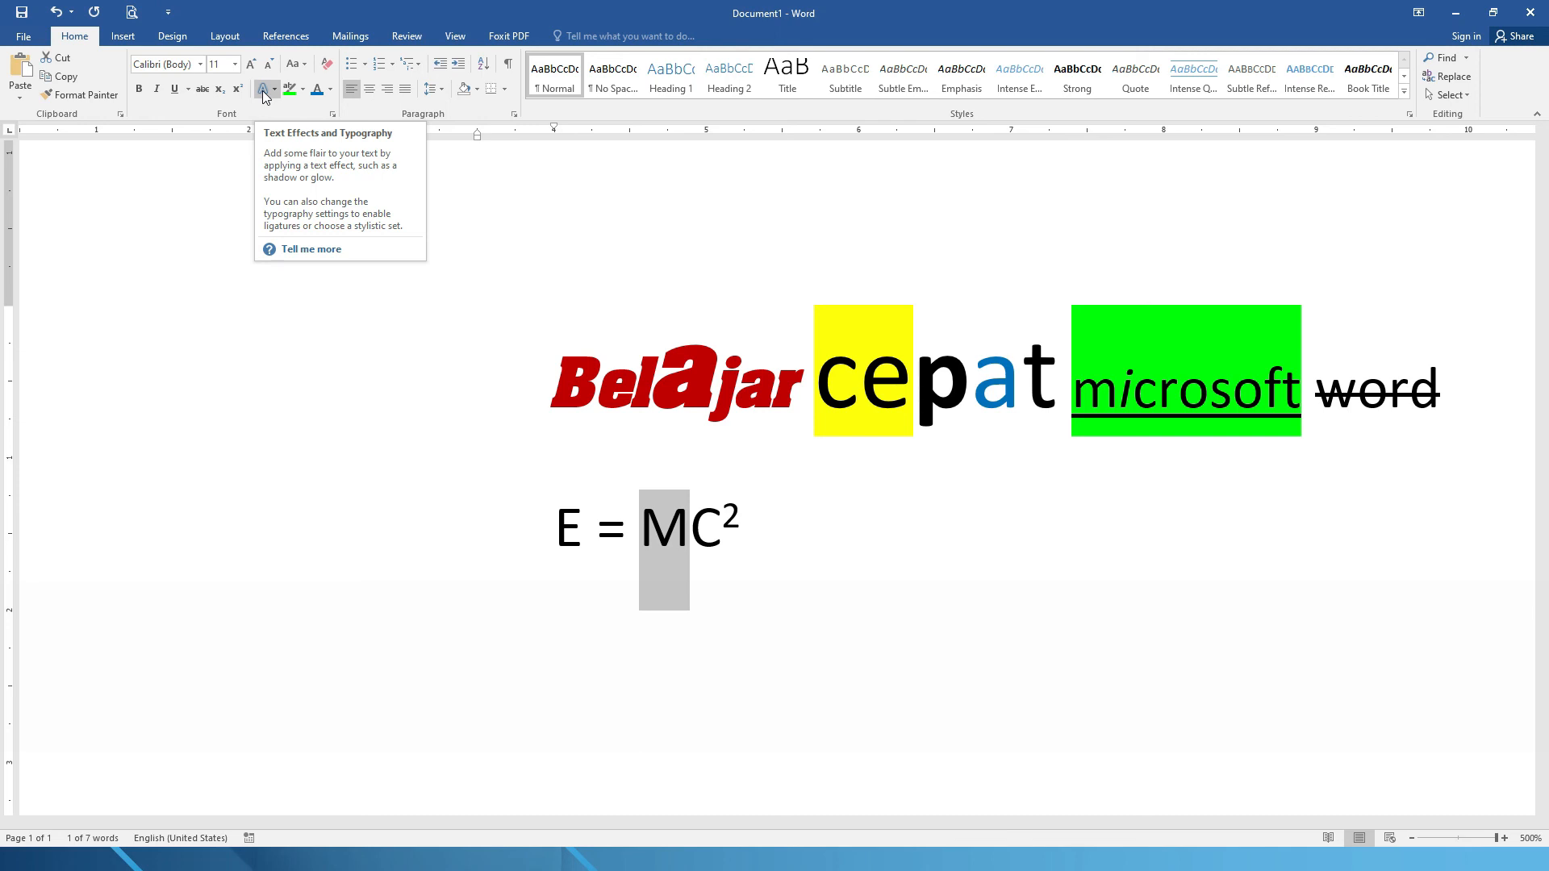
pyautogui.click(275, 90)
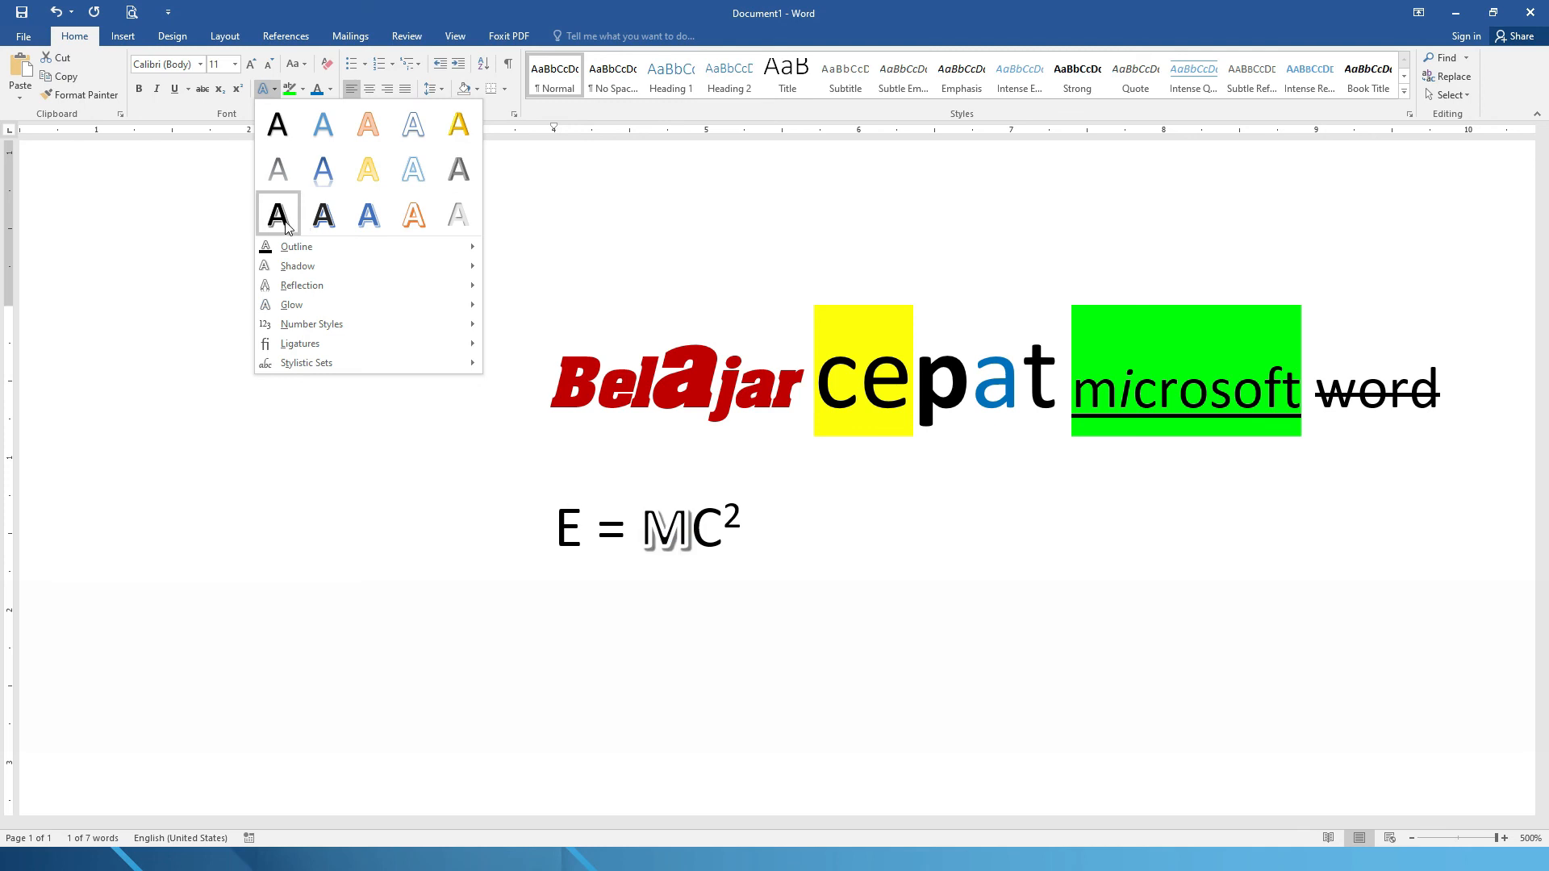
pyautogui.click(616, 526)
# - Apply the preset text effect with black fill, white outline and hard blue shadow to the whole formula "E = MC2"
pyautogui.moveTo(542, 529); pyautogui.dragTo(732, 532)
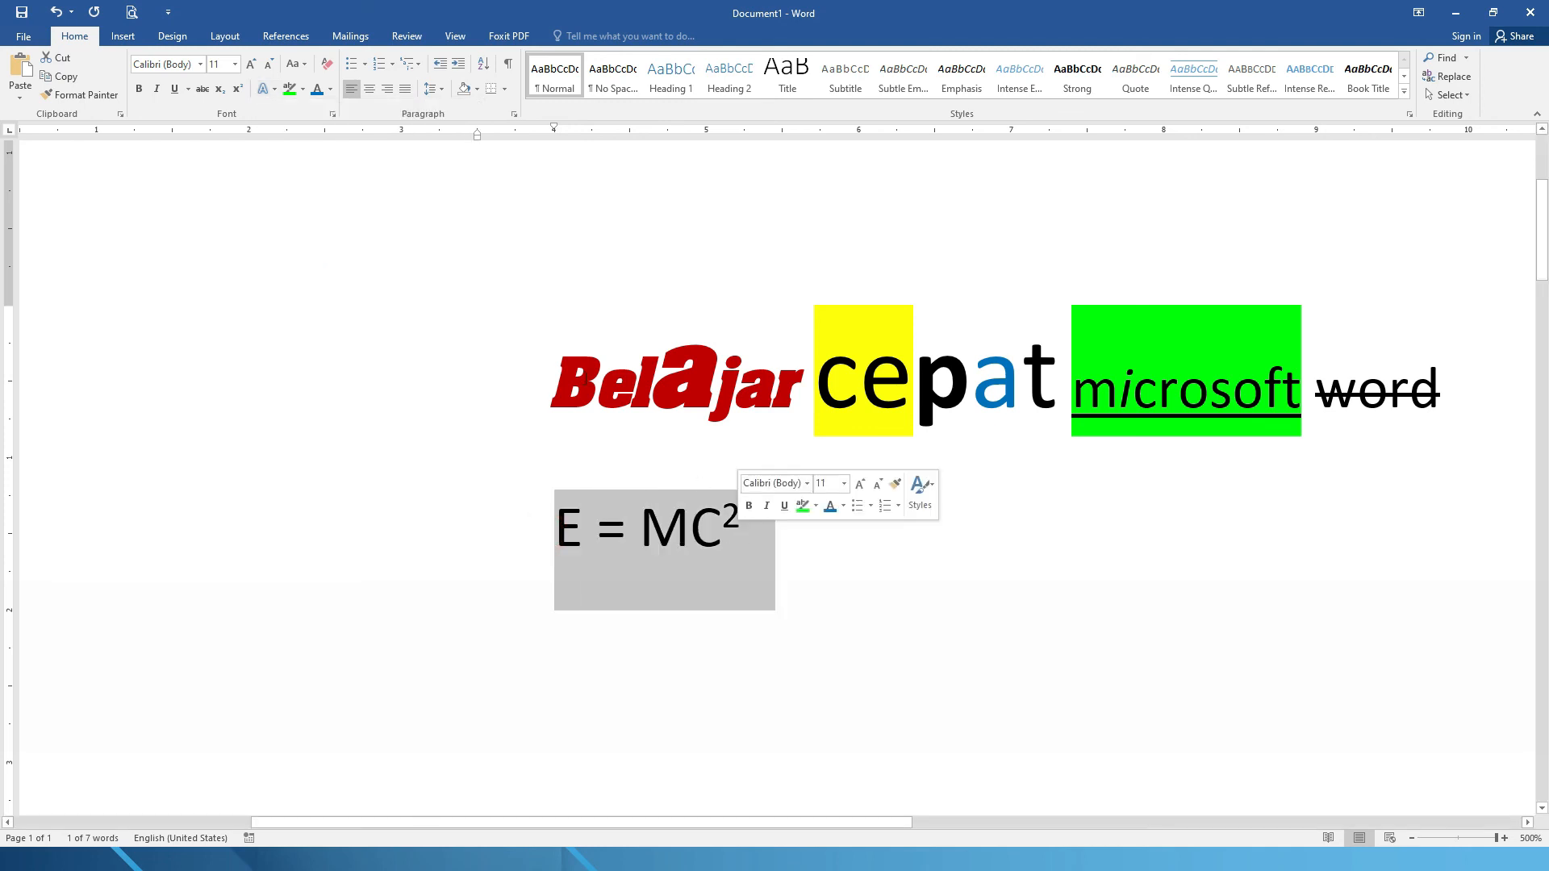
pyautogui.click(276, 94)
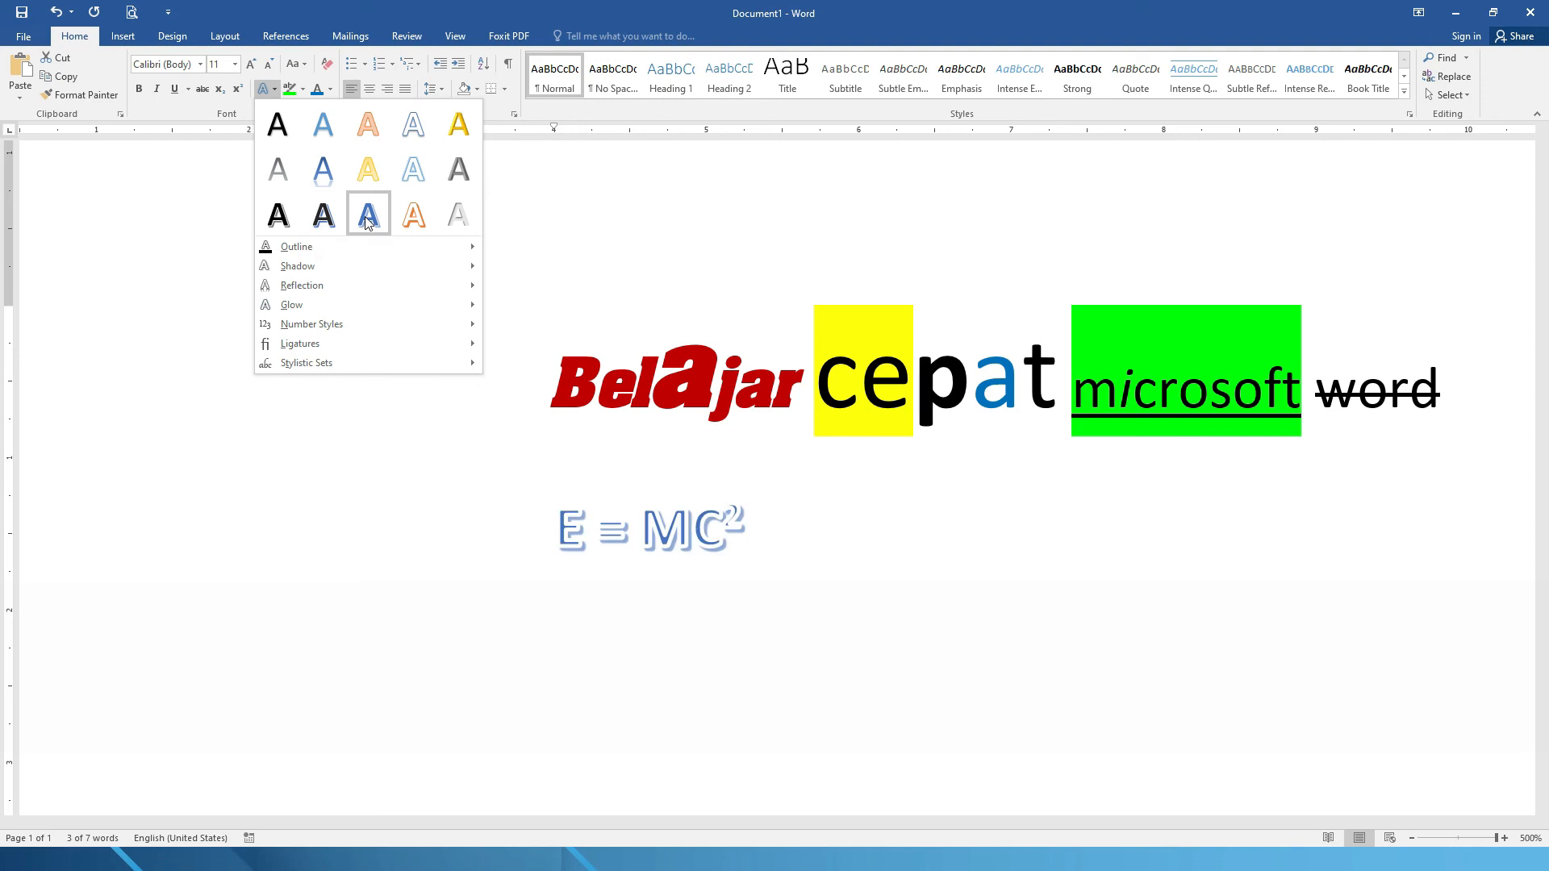
pyautogui.click(322, 214)
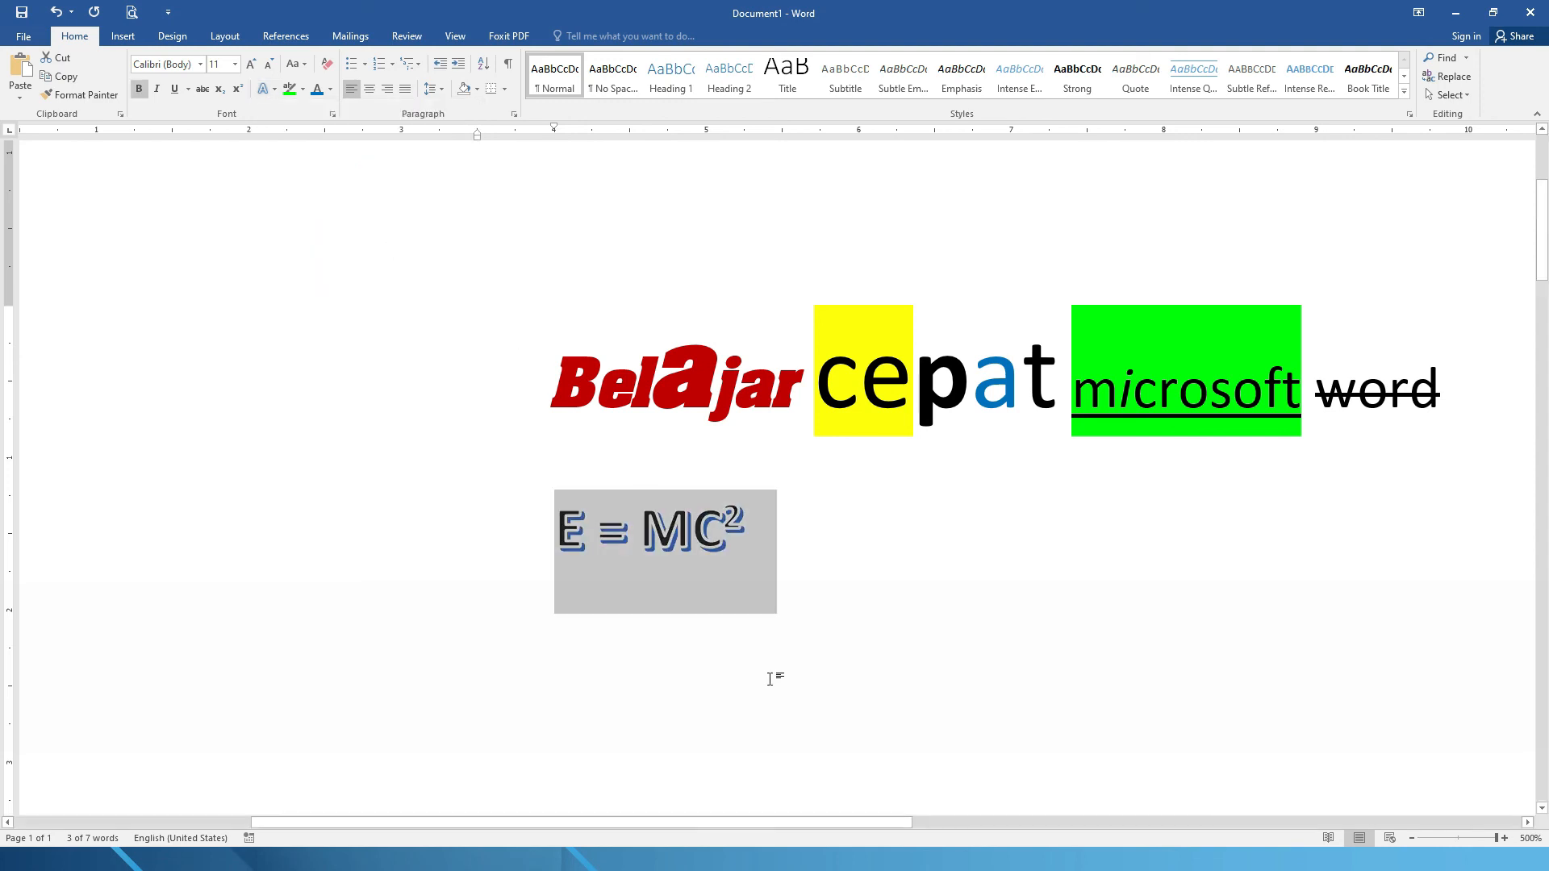
pyautogui.click(799, 531)
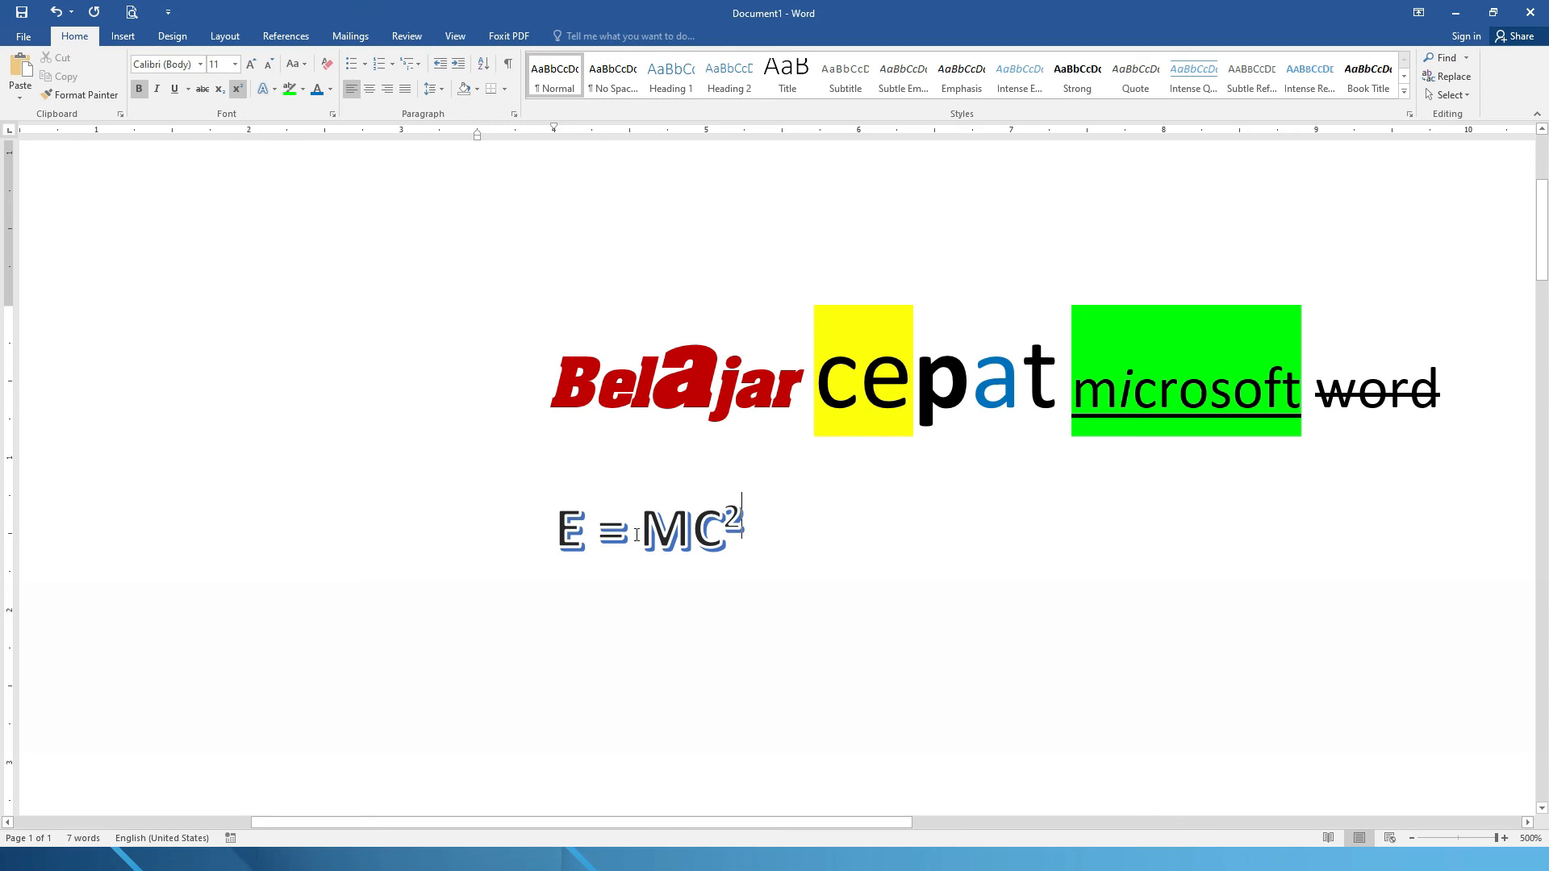
# - Change the text outline color of the formula "E = MC2" to gold
pyautogui.moveTo(758, 533); pyautogui.dragTo(556, 556)
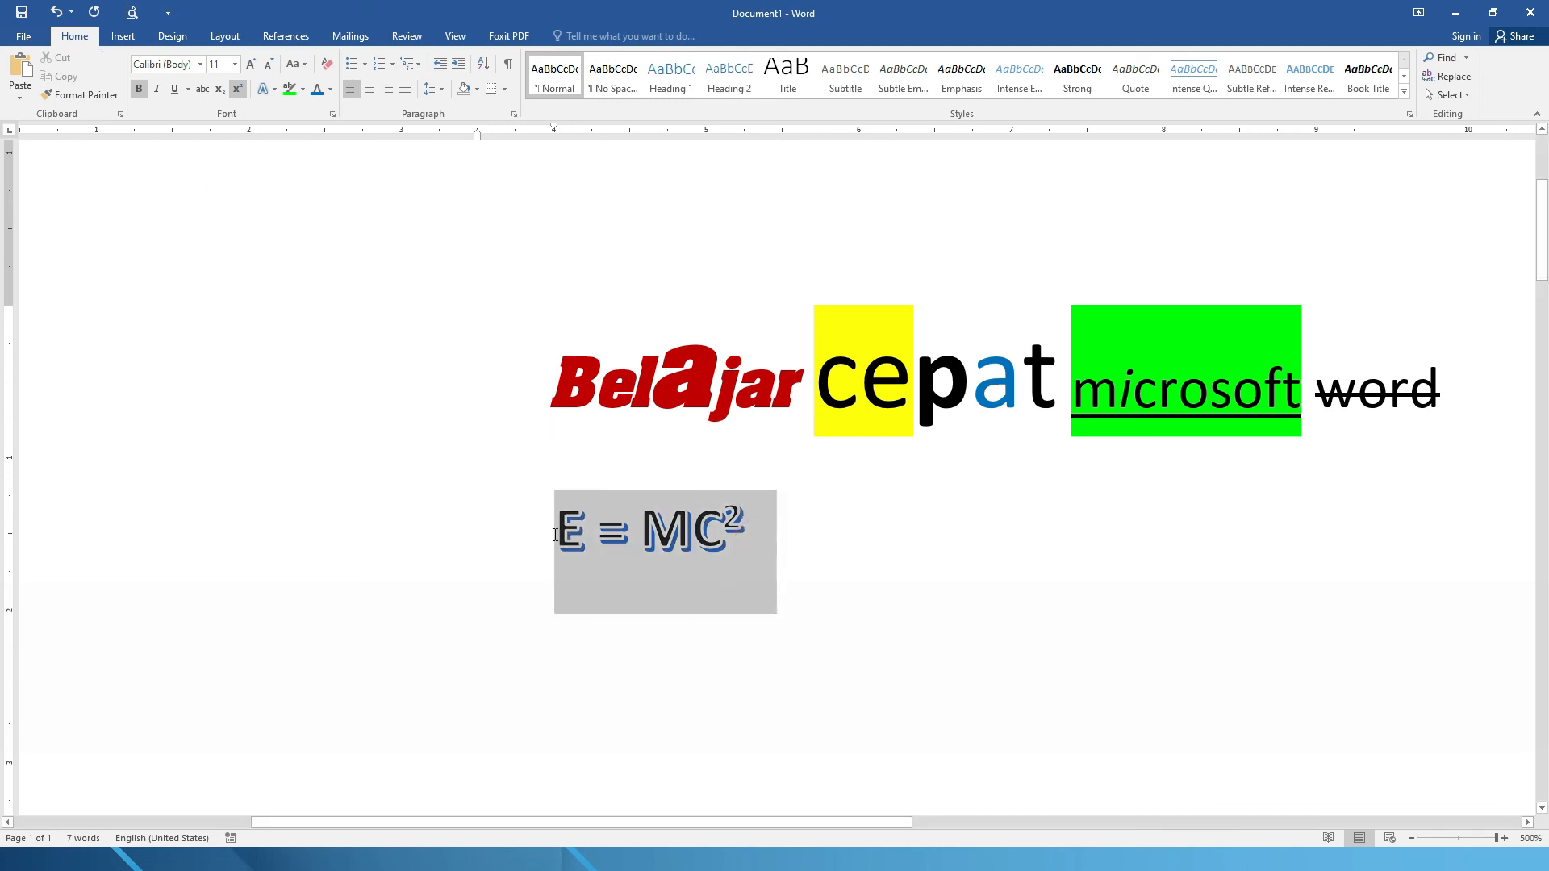
pyautogui.click(275, 89)
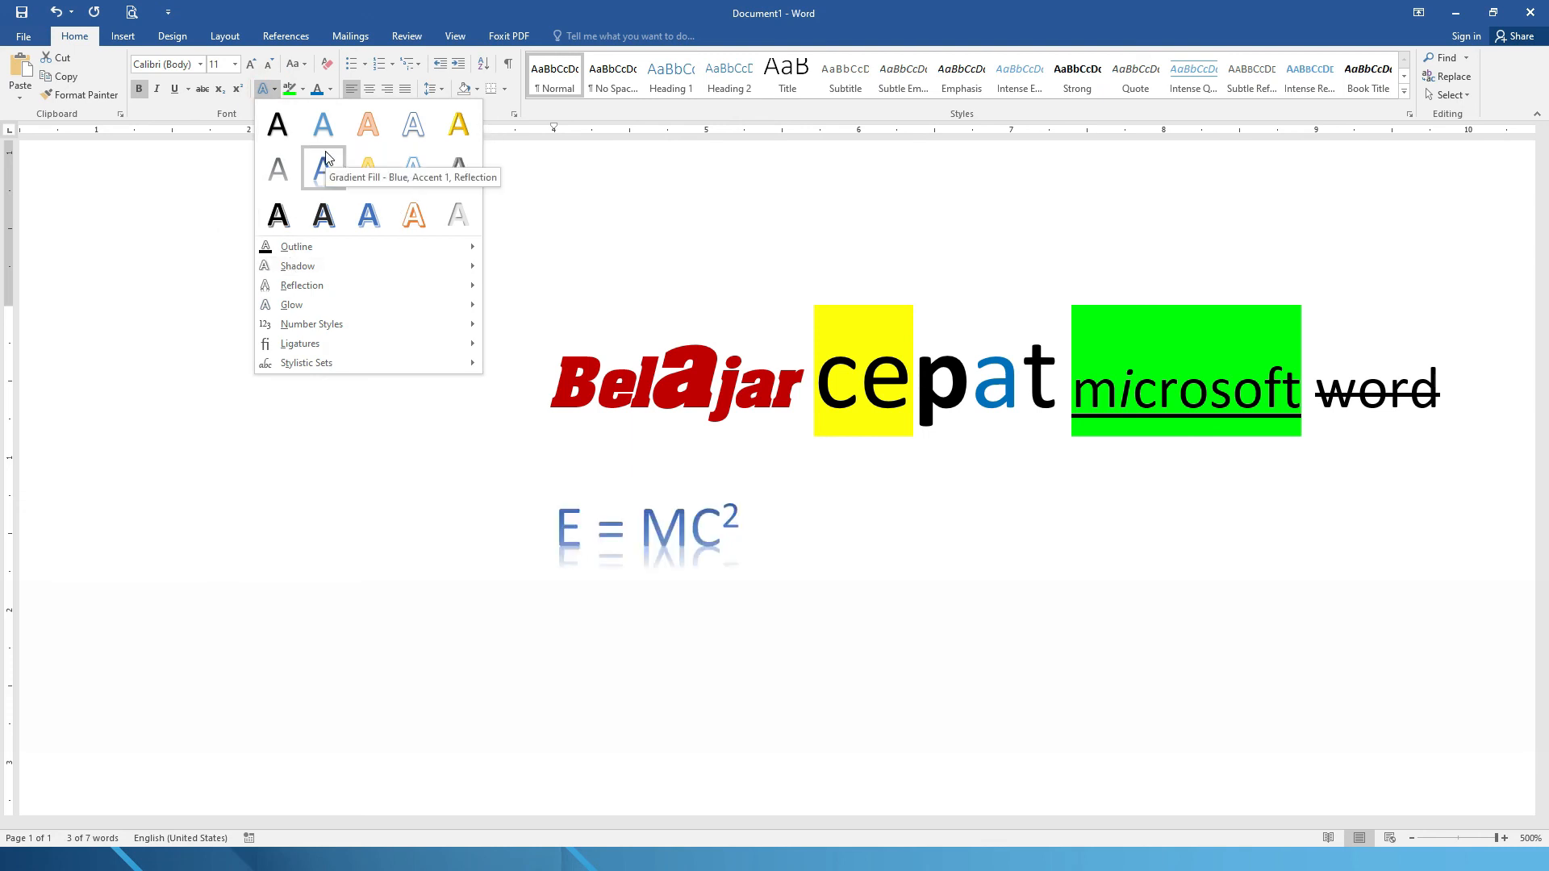
pyautogui.moveTo(289, 252)
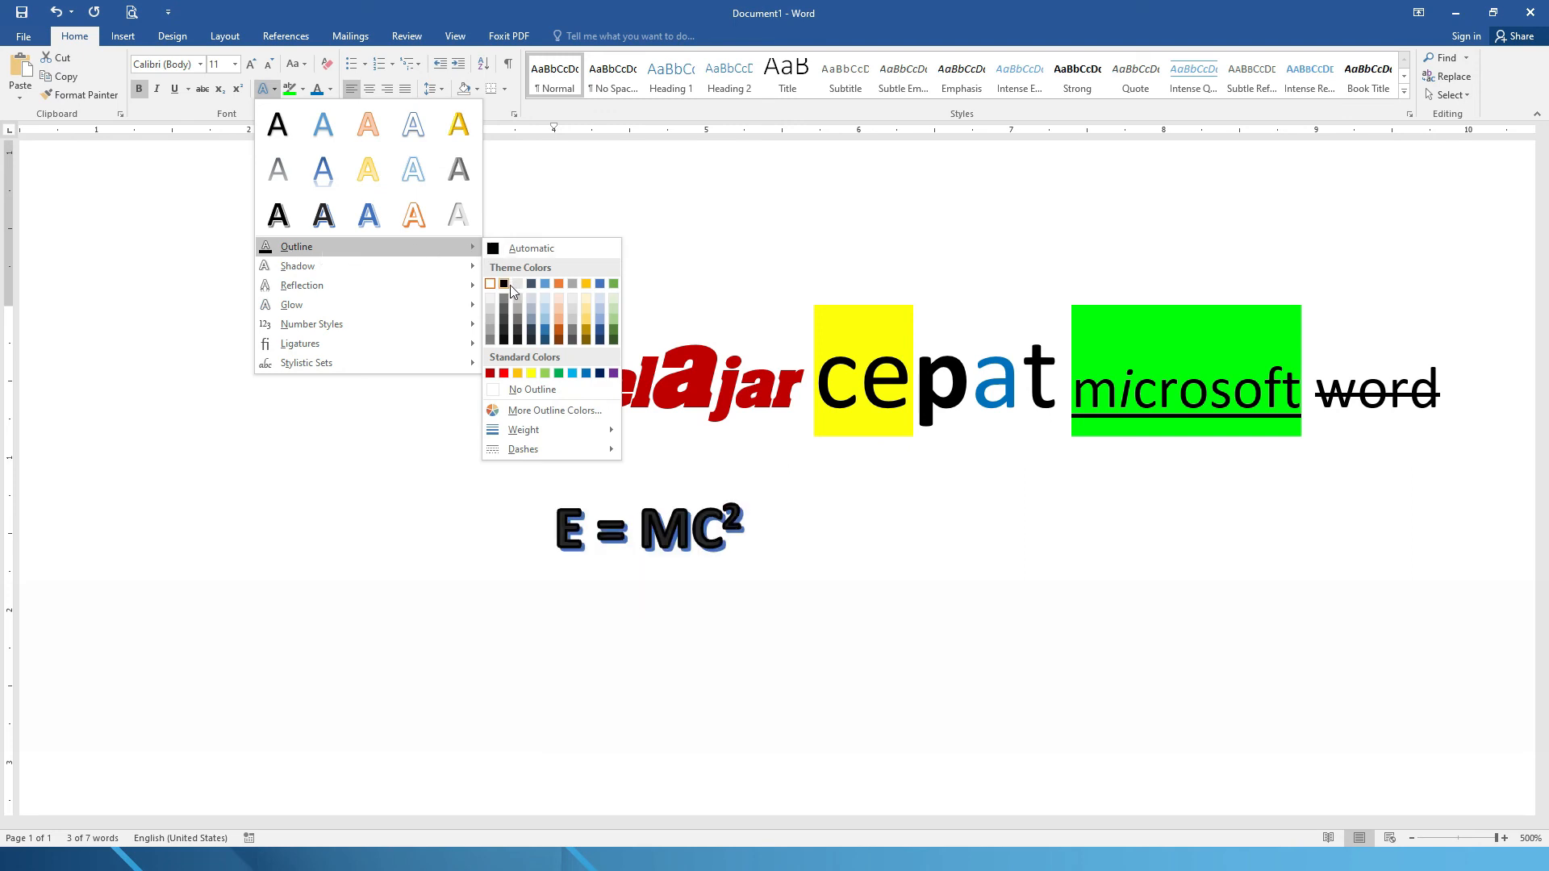
pyautogui.click(585, 322)
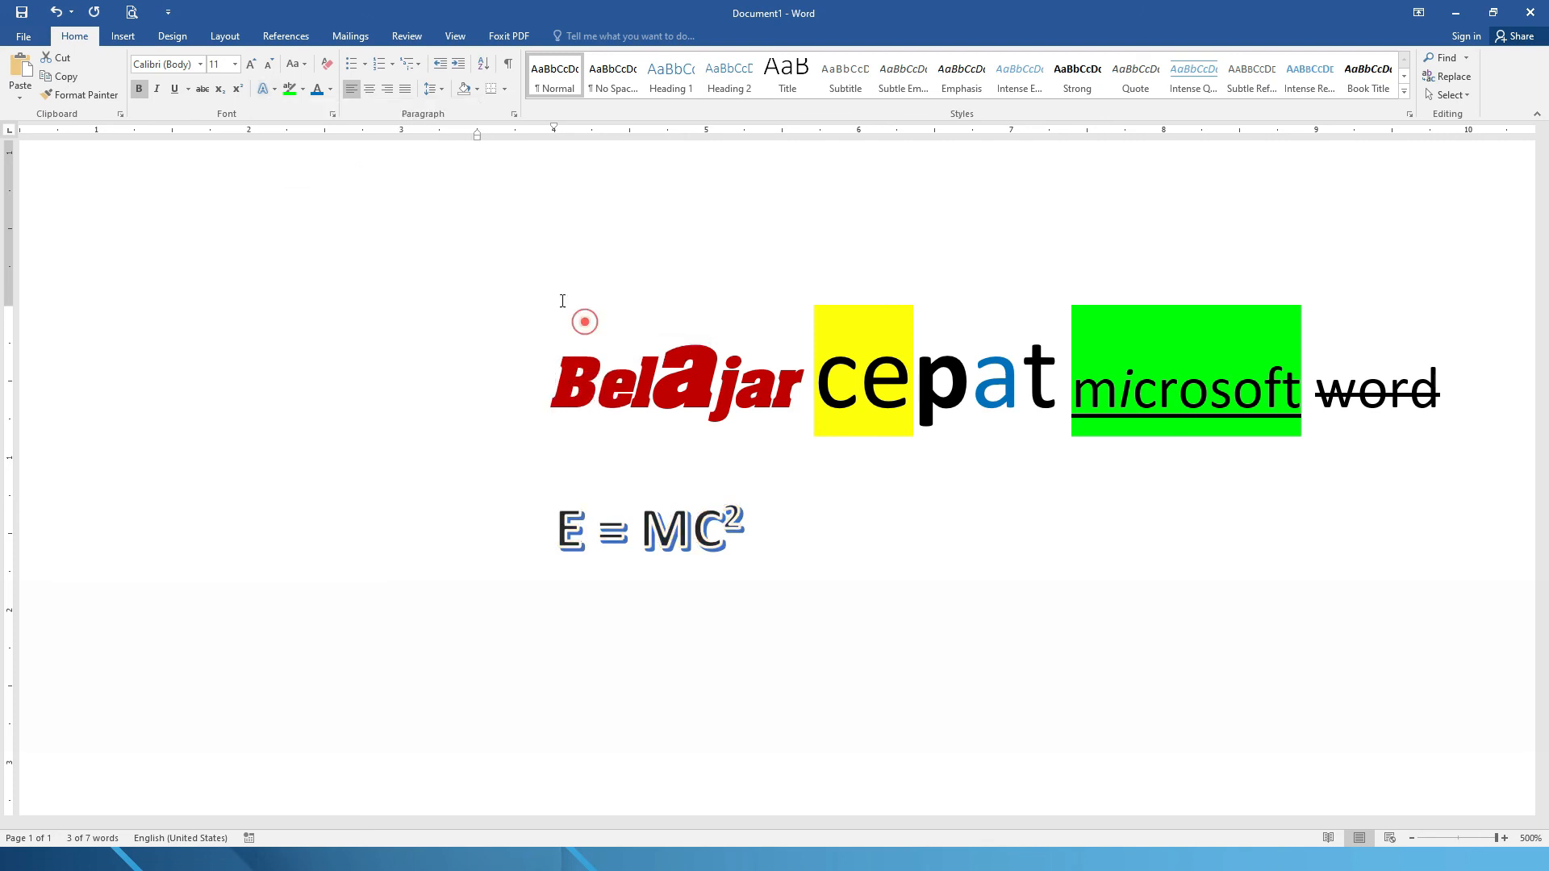
# - Add a reflection to the formula "E = MC2" using the middle variation of the second row
pyautogui.click(274, 90)
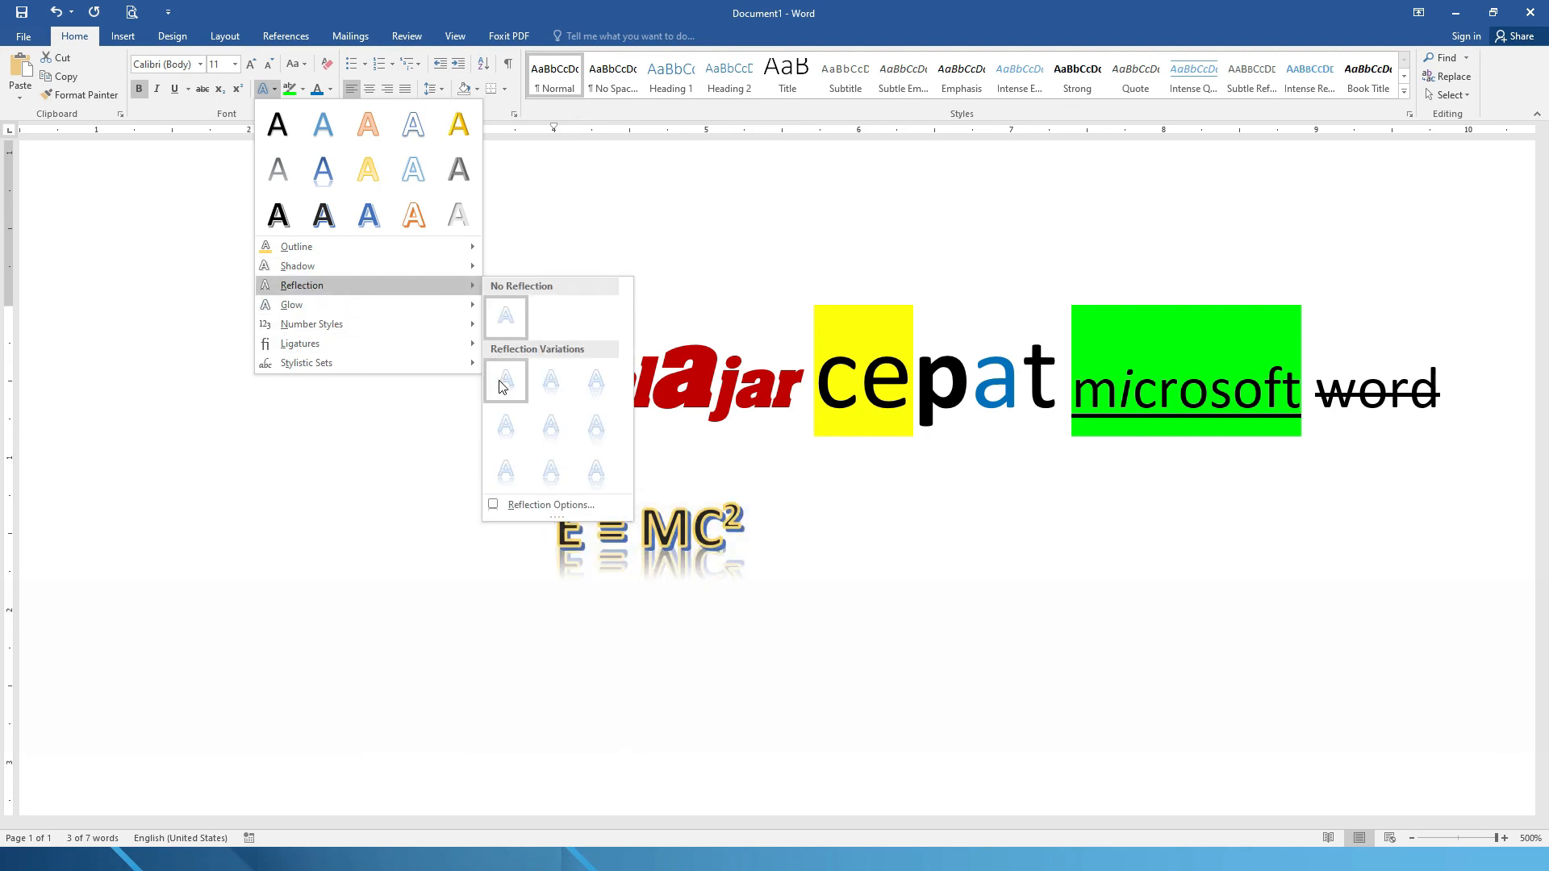
pyautogui.click(551, 427)
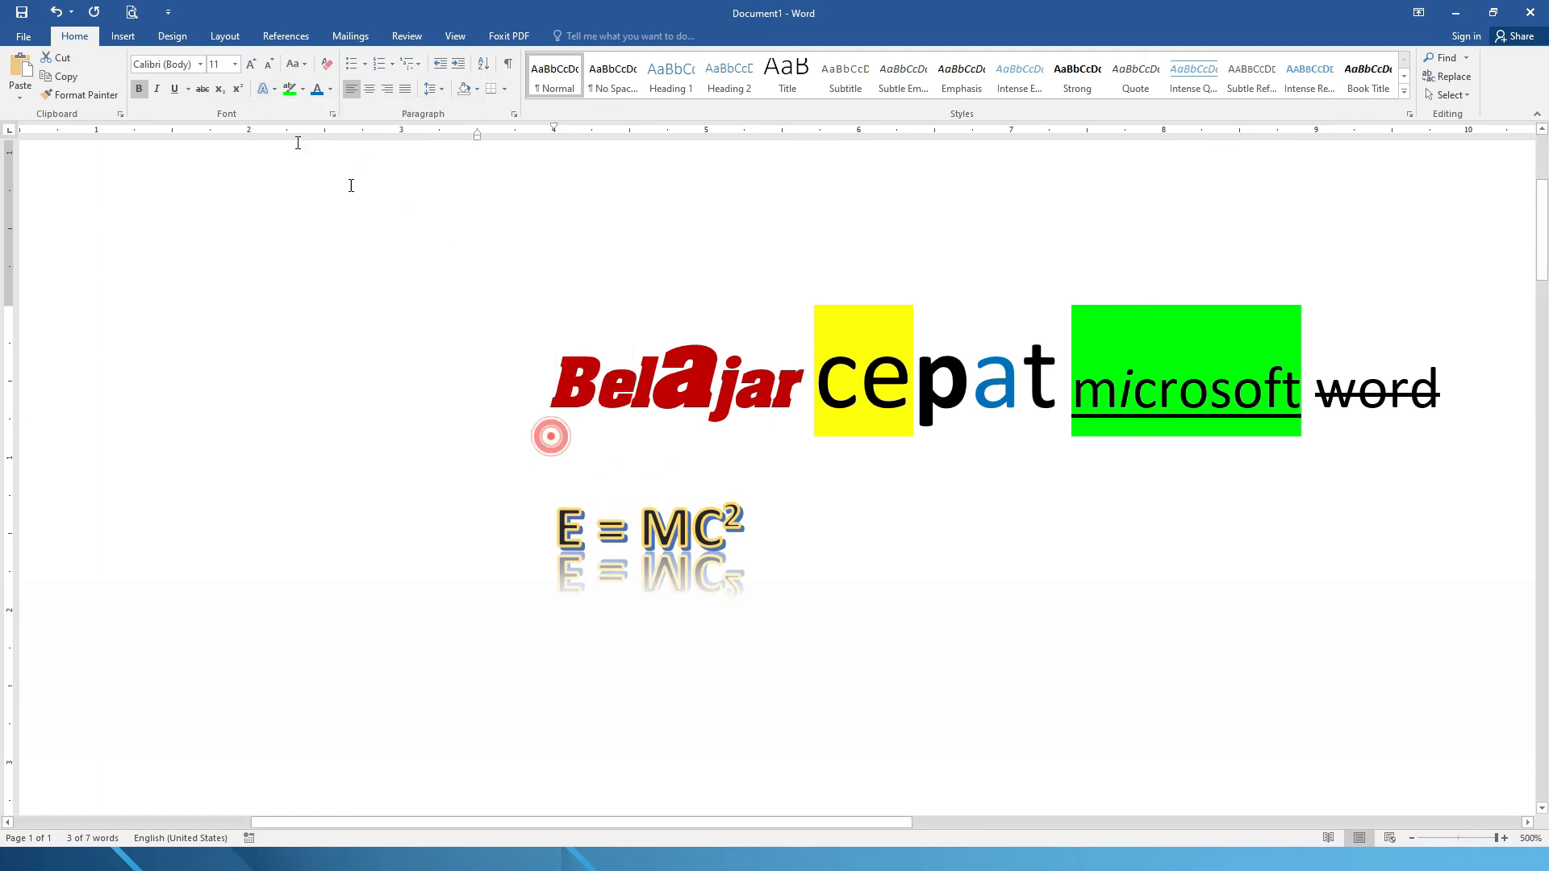
pyautogui.click(274, 90)
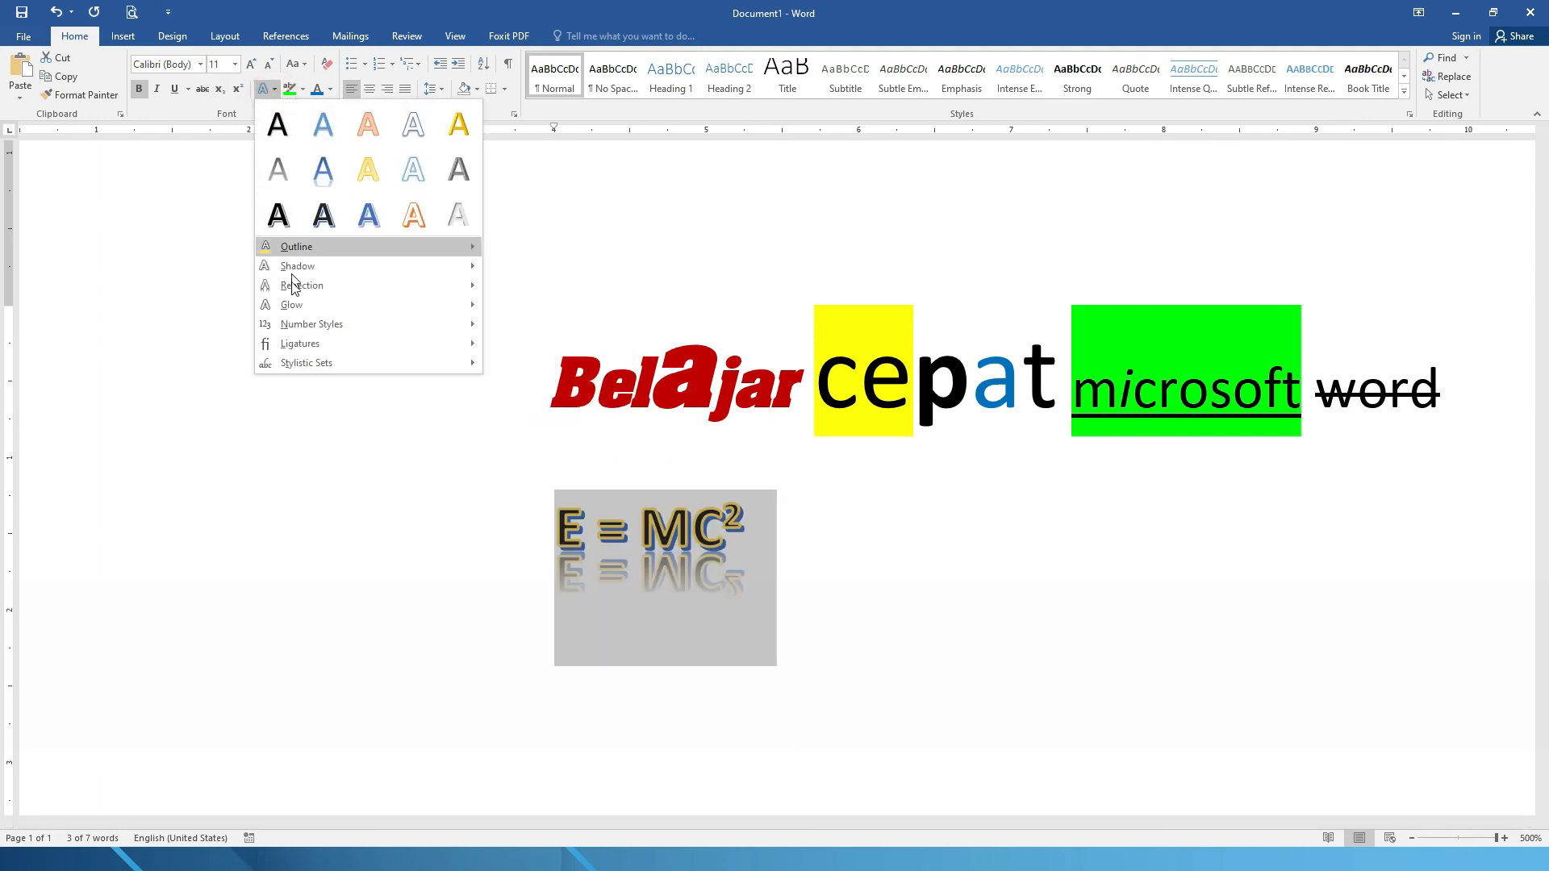
pyautogui.moveTo(300, 343)
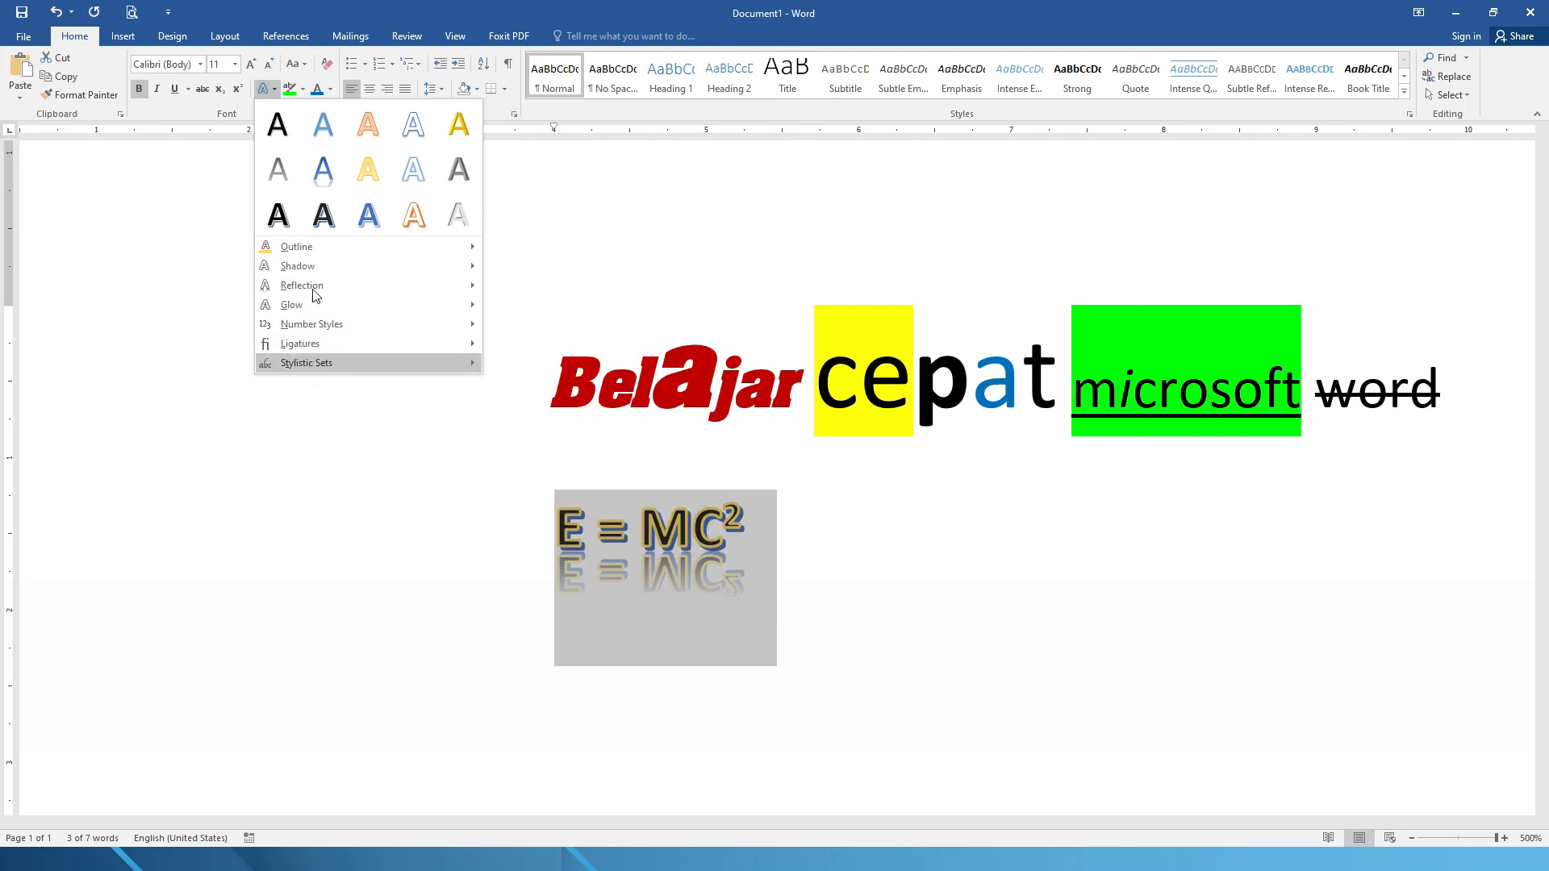
pyautogui.click(900, 581)
pyautogui.click(848, 512)
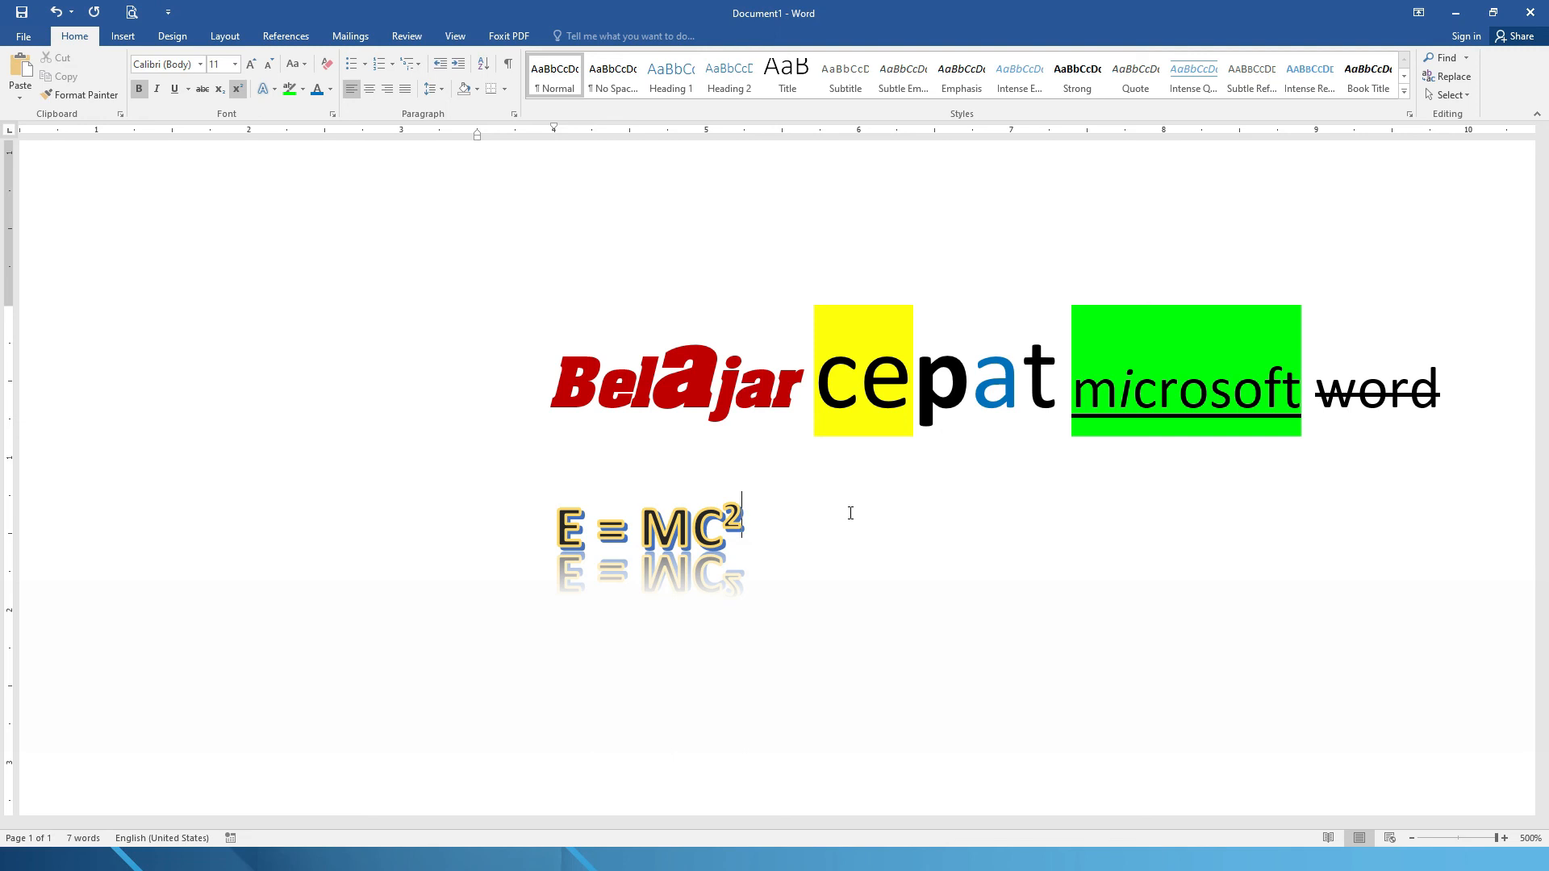
# - Add the sentence "kita sedang belajar di ruangan kelas" in plain formatting on a new line below the formula
pyautogui.press('Return')
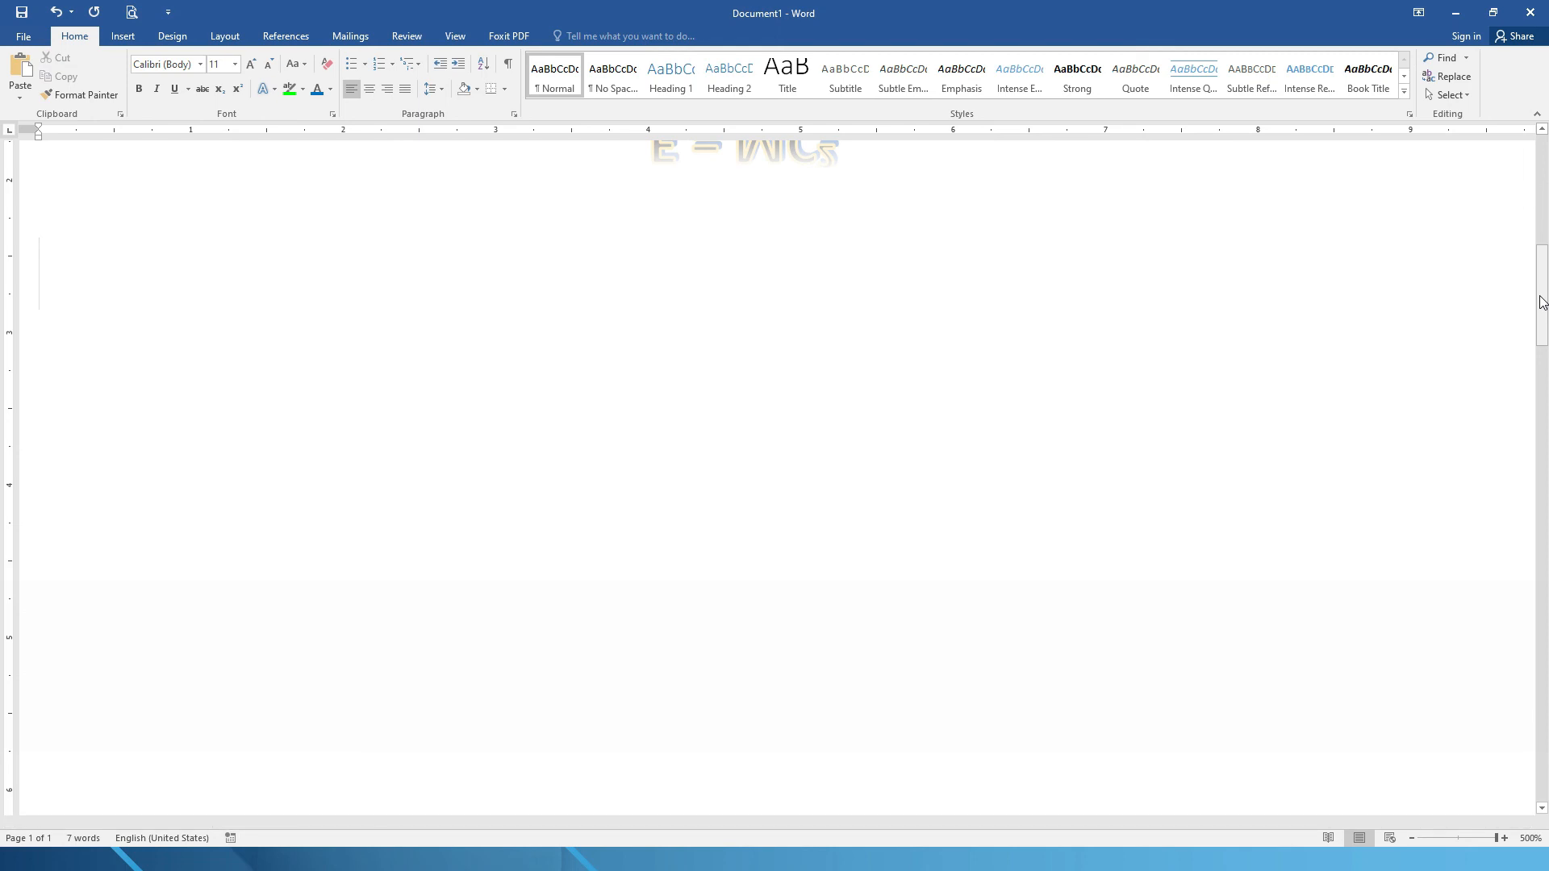
pyautogui.hotkey('ctrl', 'z')
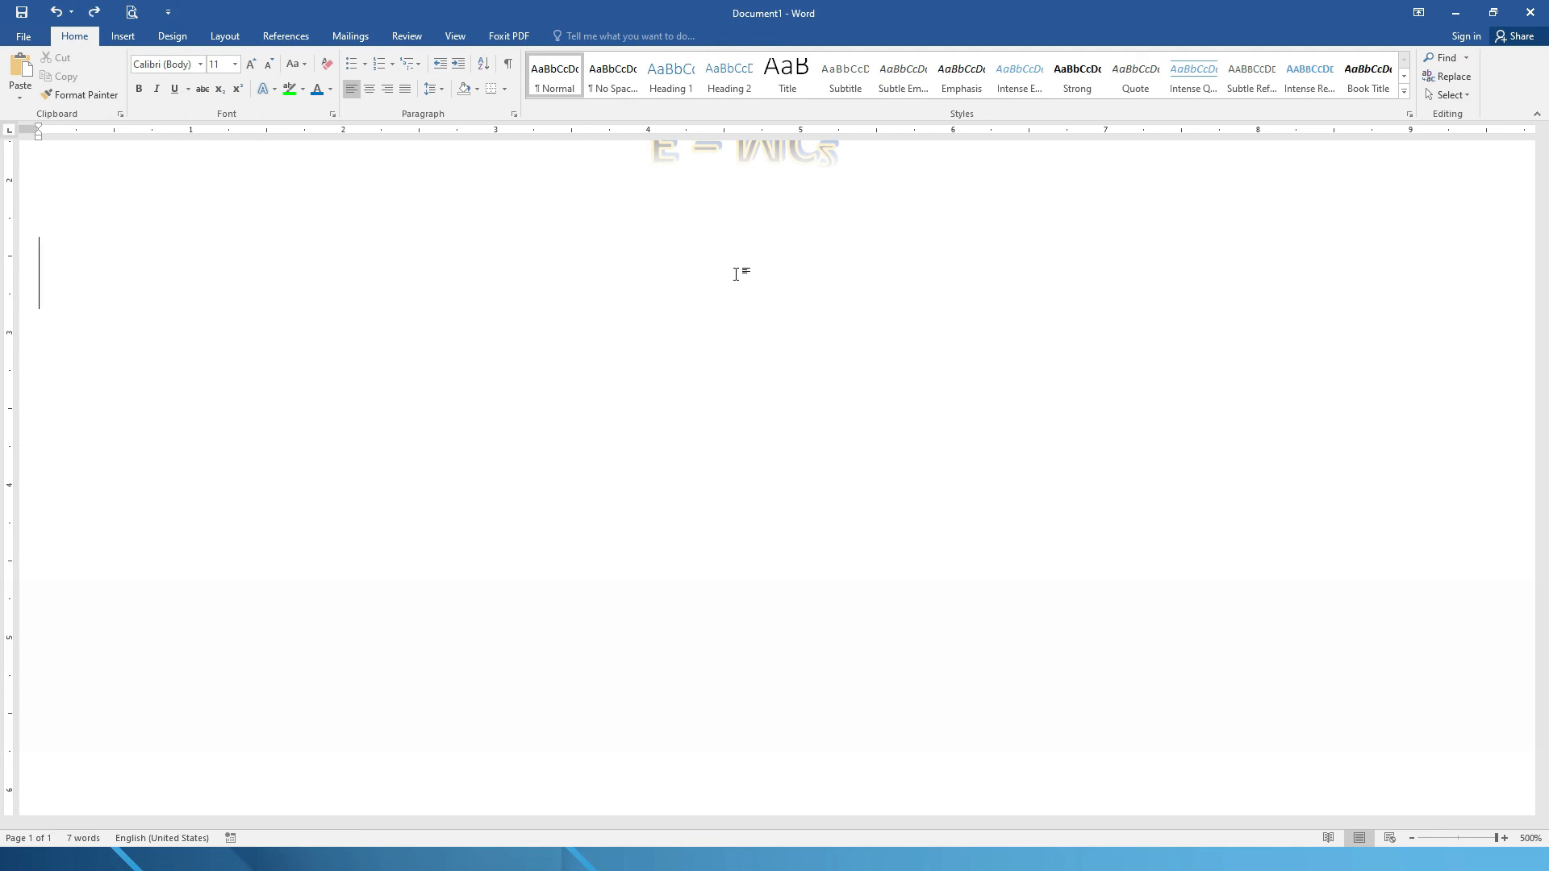
pyautogui.write('kita se')
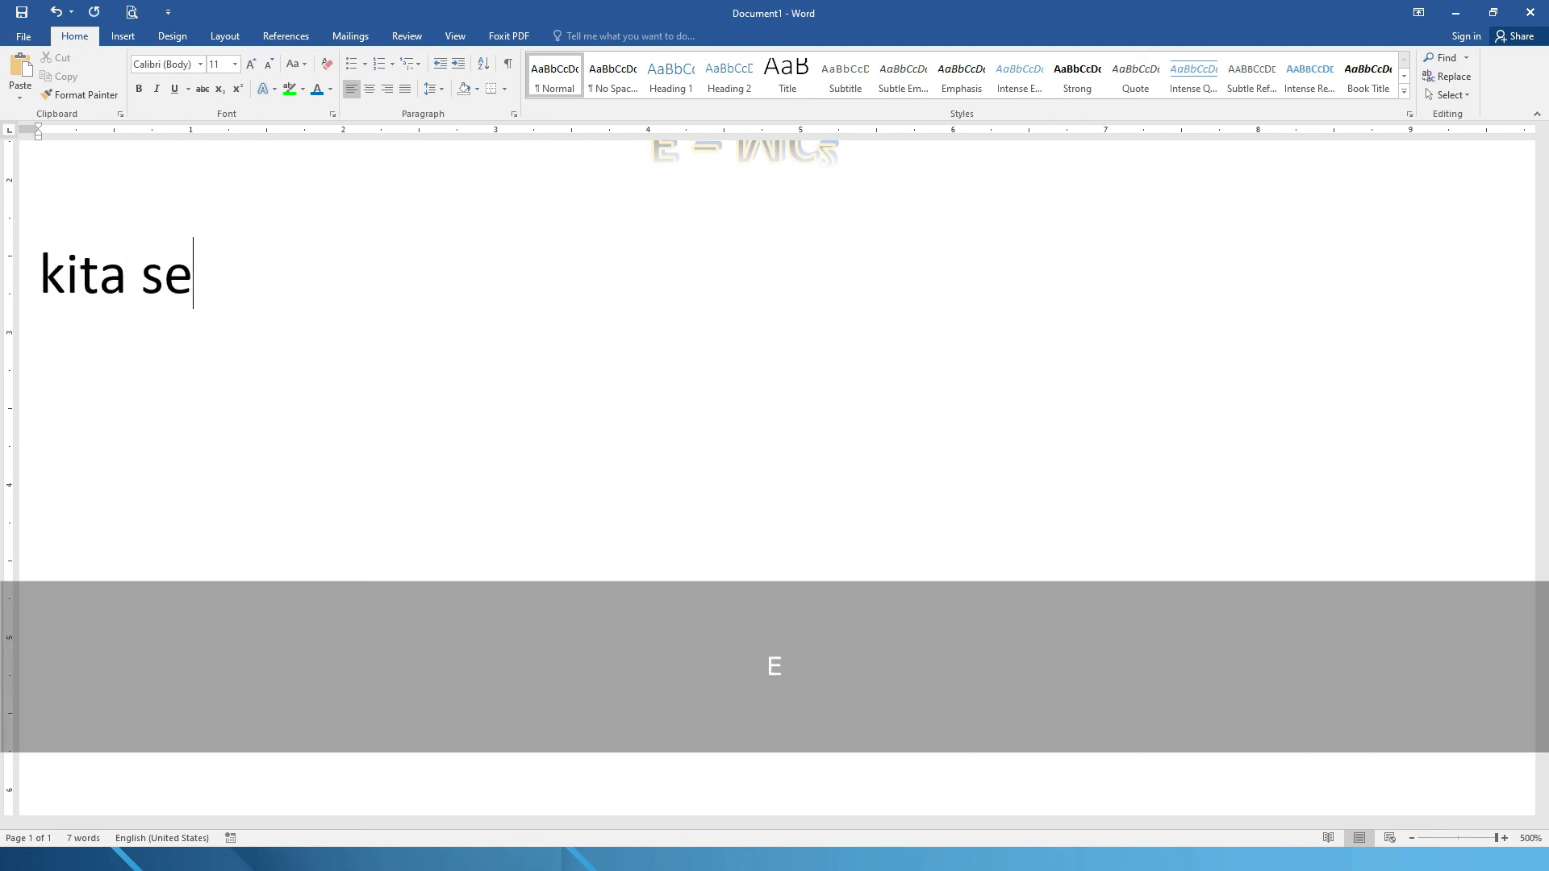
pyautogui.write('dang belajar ')
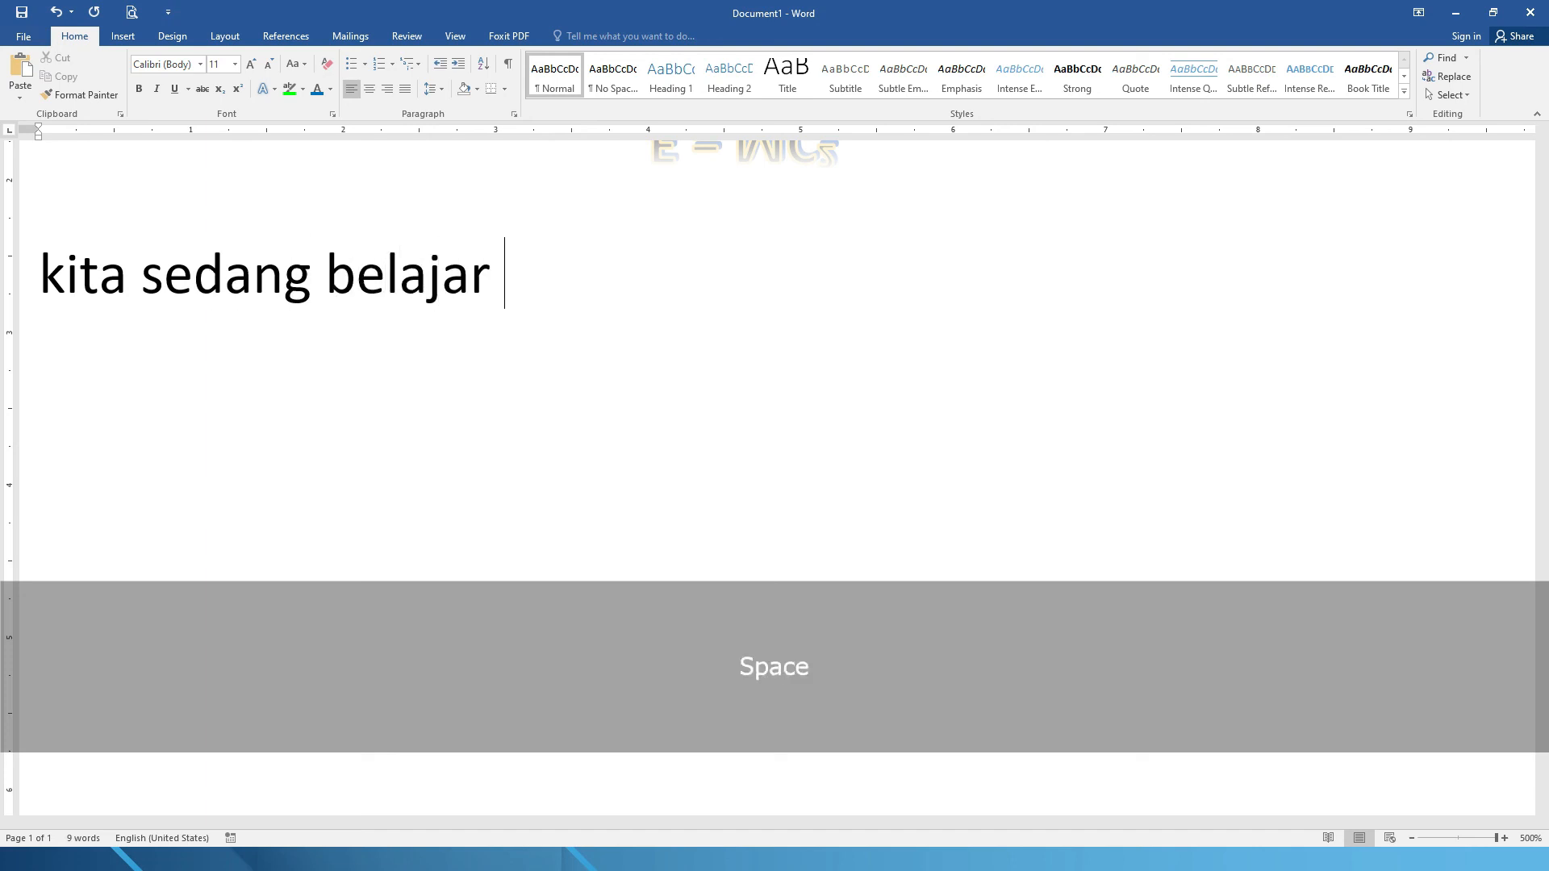
pyautogui.write('di ruangan kelas')
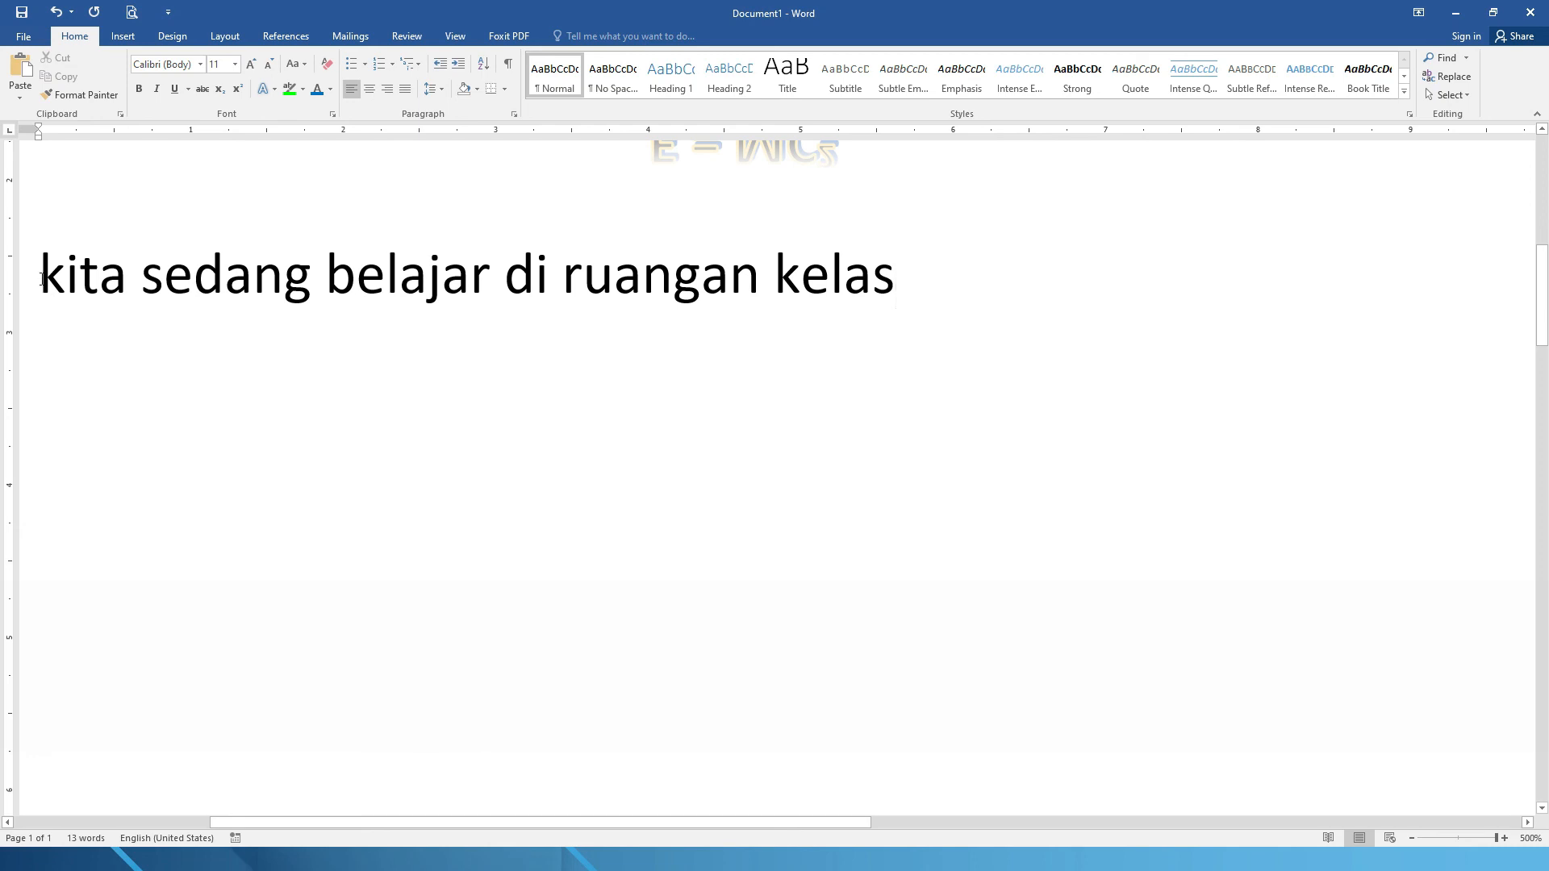
# - Select the whole sentence "kita sedang belajar di ruangan kelas"
pyautogui.moveTo(41, 279); pyautogui.dragTo(857, 284)
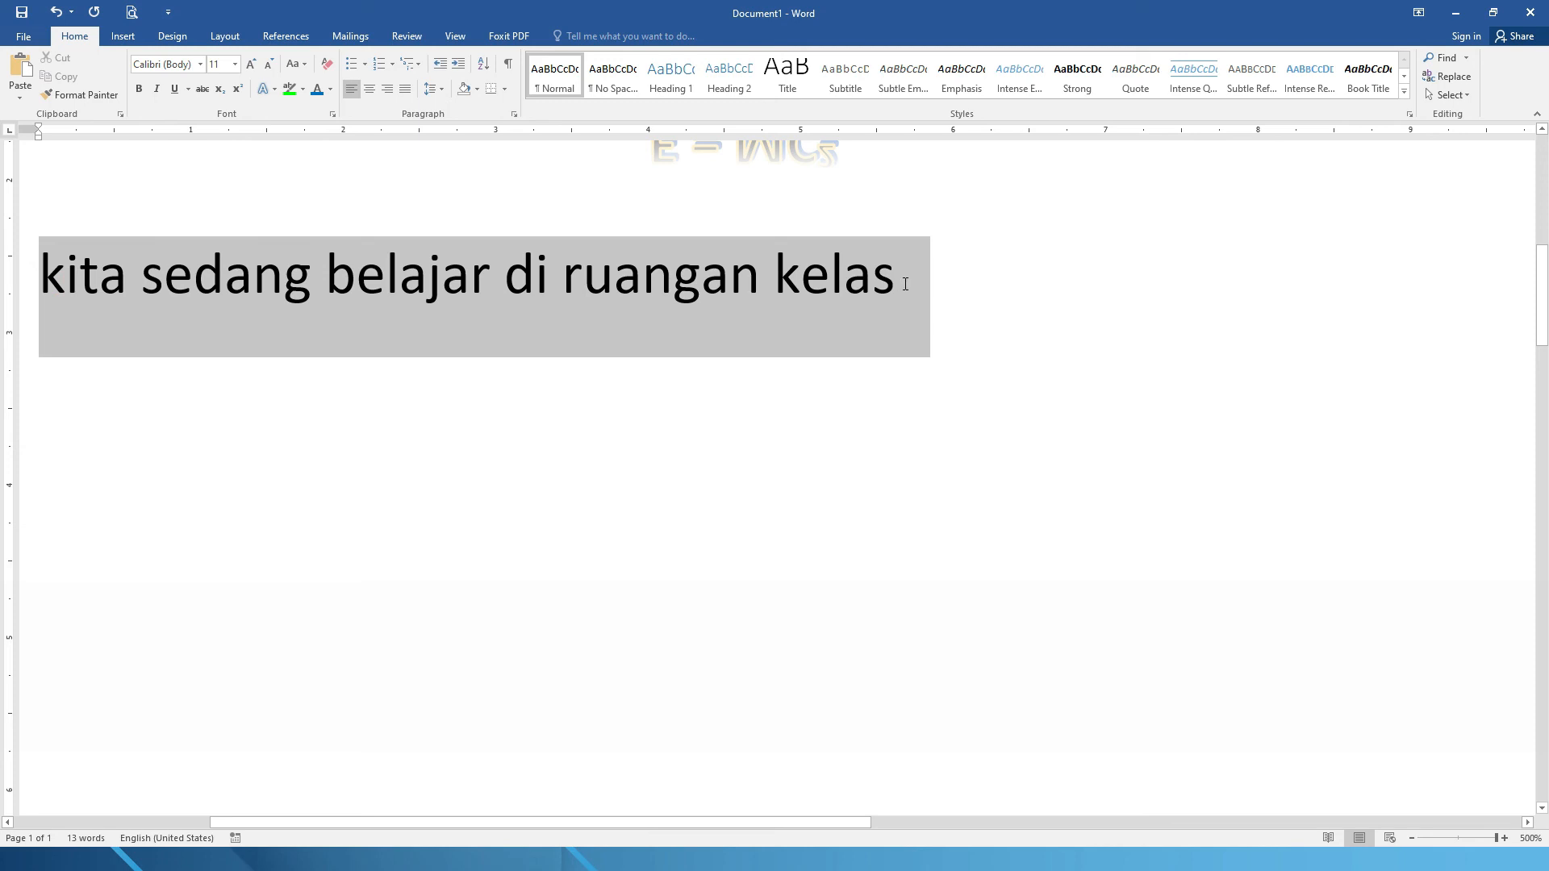